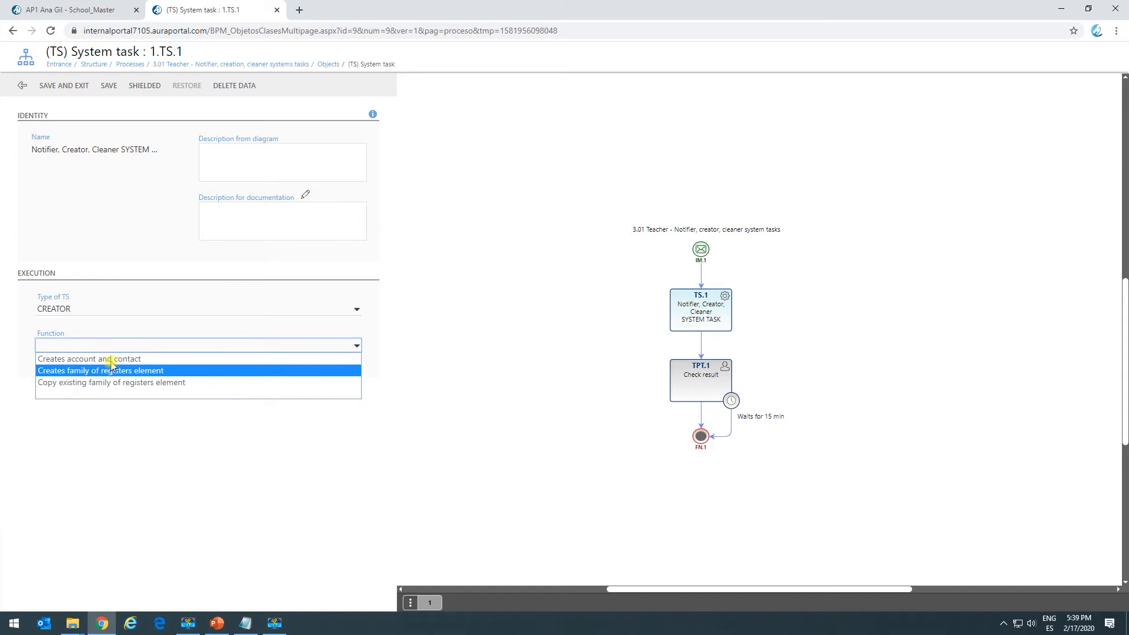
Set the Creator task's function to "Creates account and contact" and open its account creation settings.
left_click(111, 359)
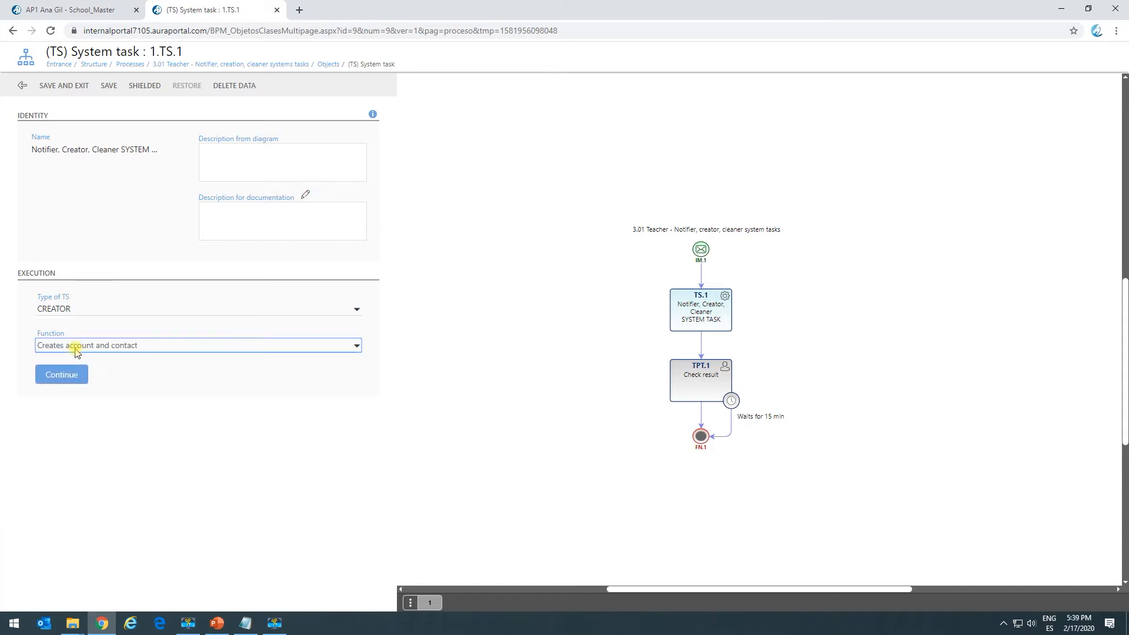
left_click(65, 377)
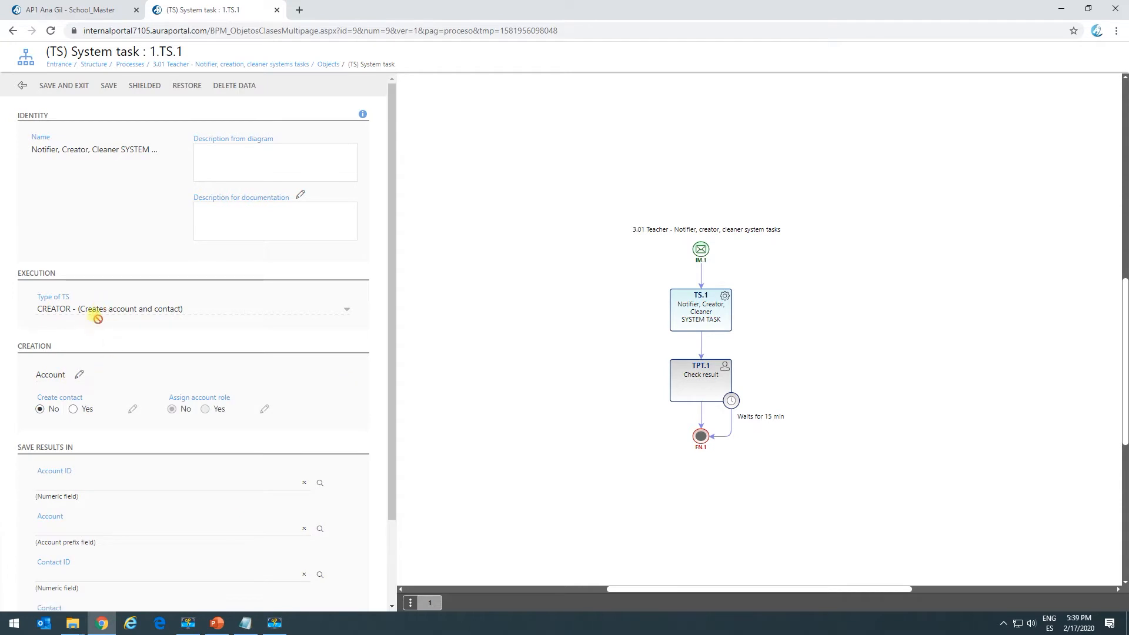
scroll(94, 318, "down", 2)
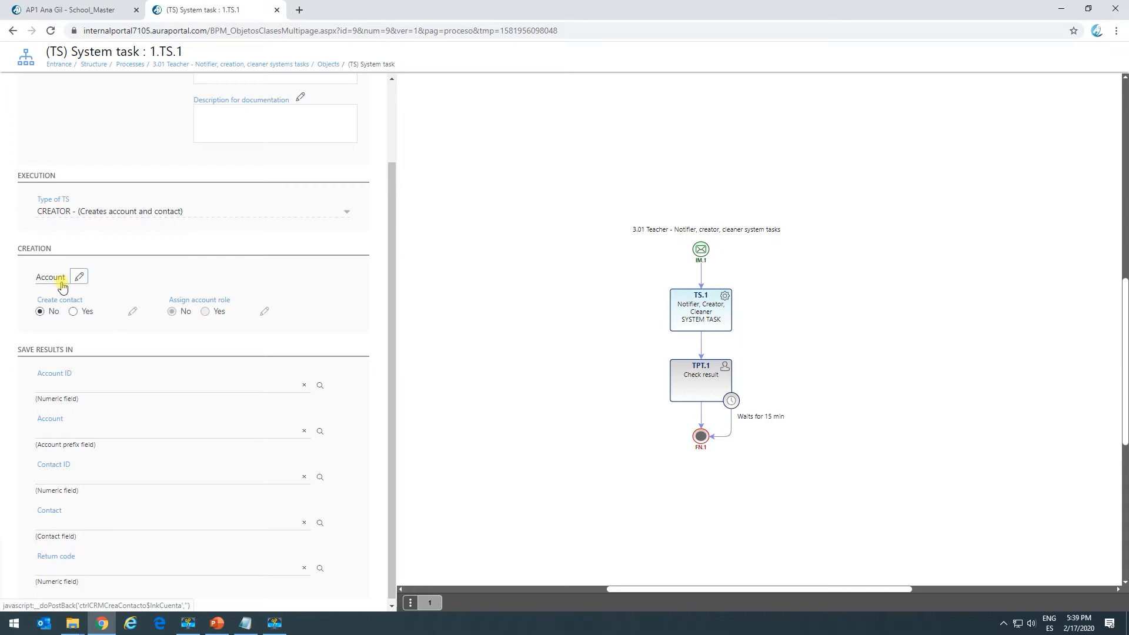
left_click(79, 280)
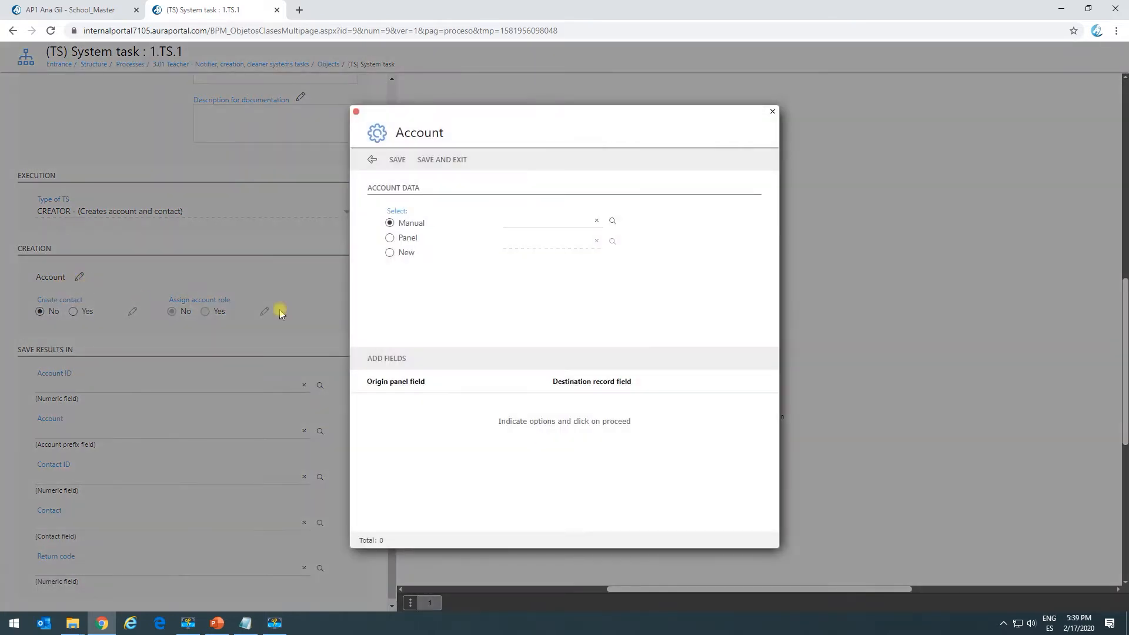
left_click(390, 252)
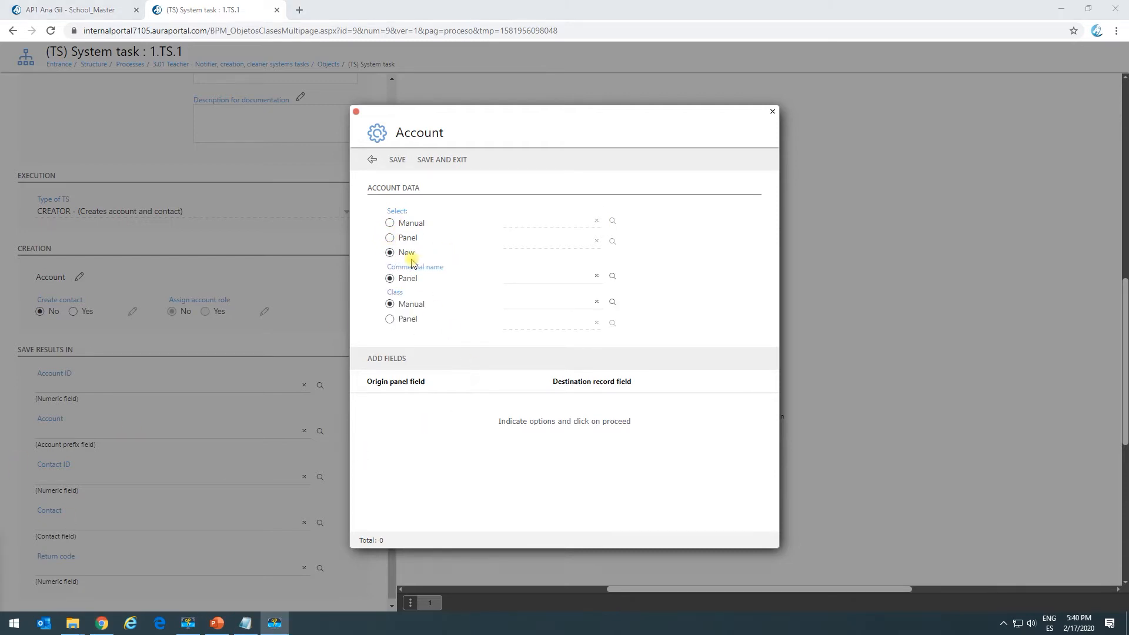
left_click(390, 222)
left_click(620, 221)
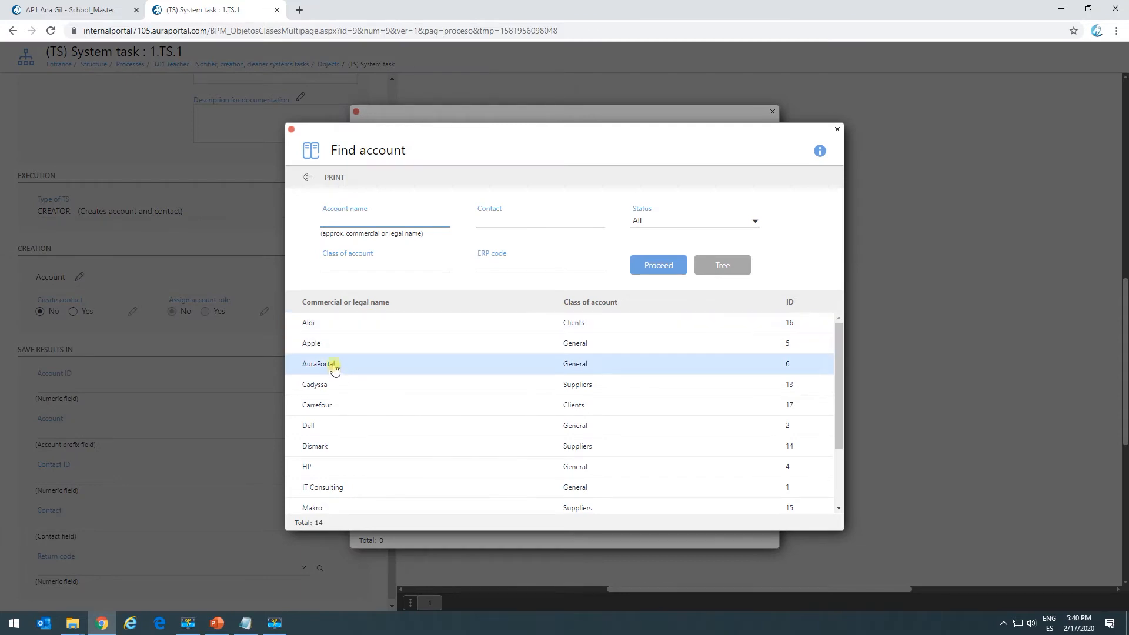
left_click(335, 364)
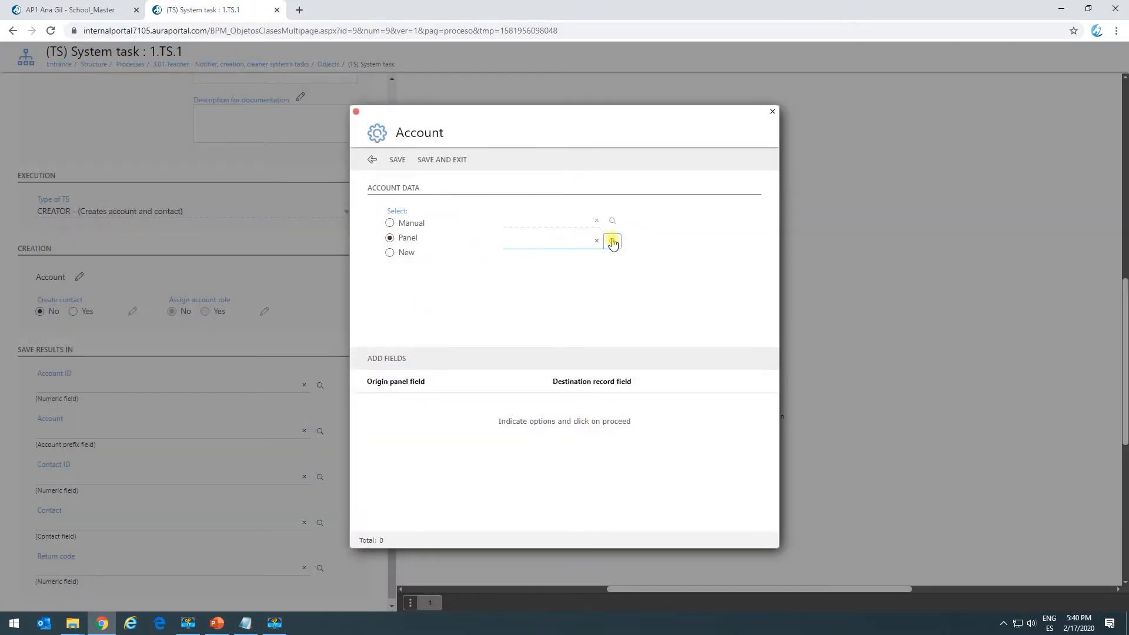
left_click(612, 241)
left_click(408, 235)
Define a new account with its commercial name from the 3_Name panel field and its class manually set to General.
left_click(389, 255)
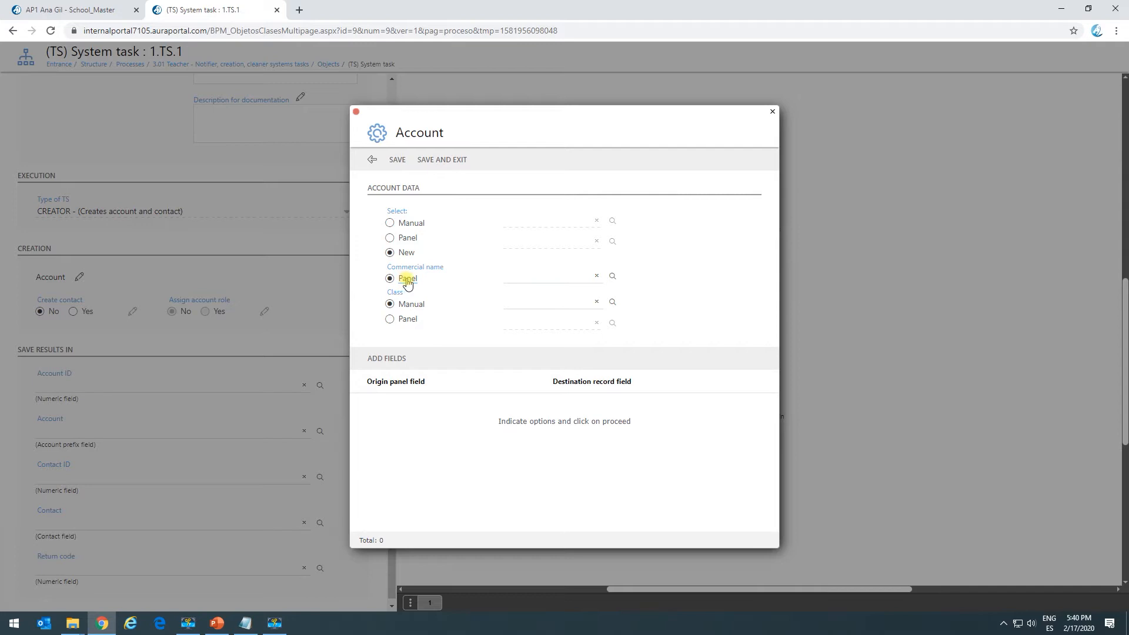
left_click(611, 277)
left_click(403, 296)
left_click(611, 301)
left_click(411, 198)
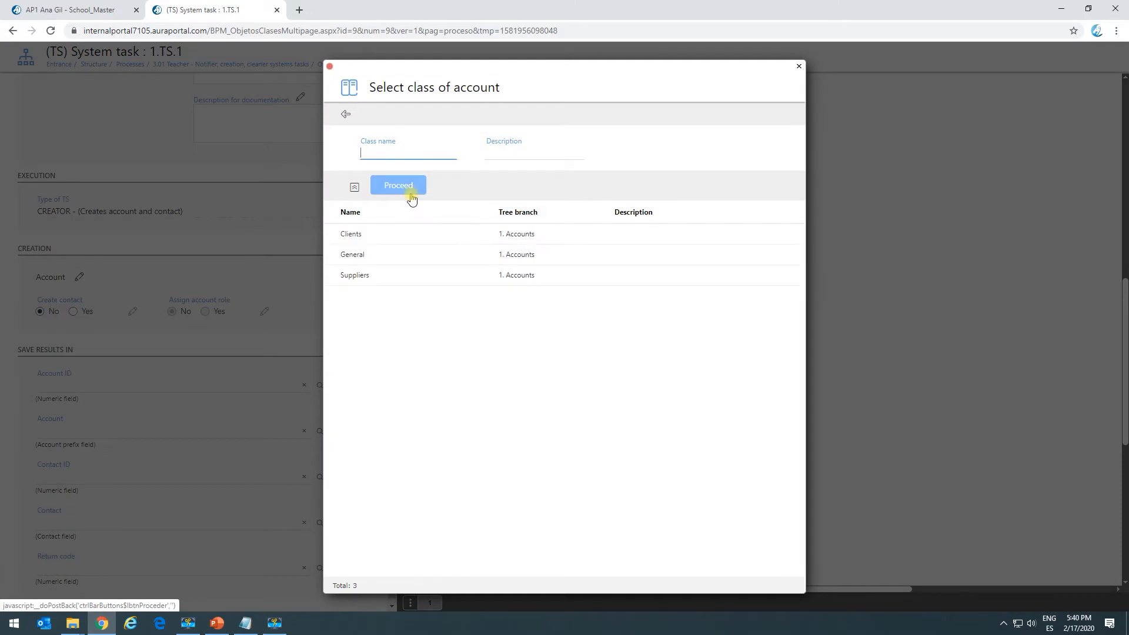
double_click(390, 255)
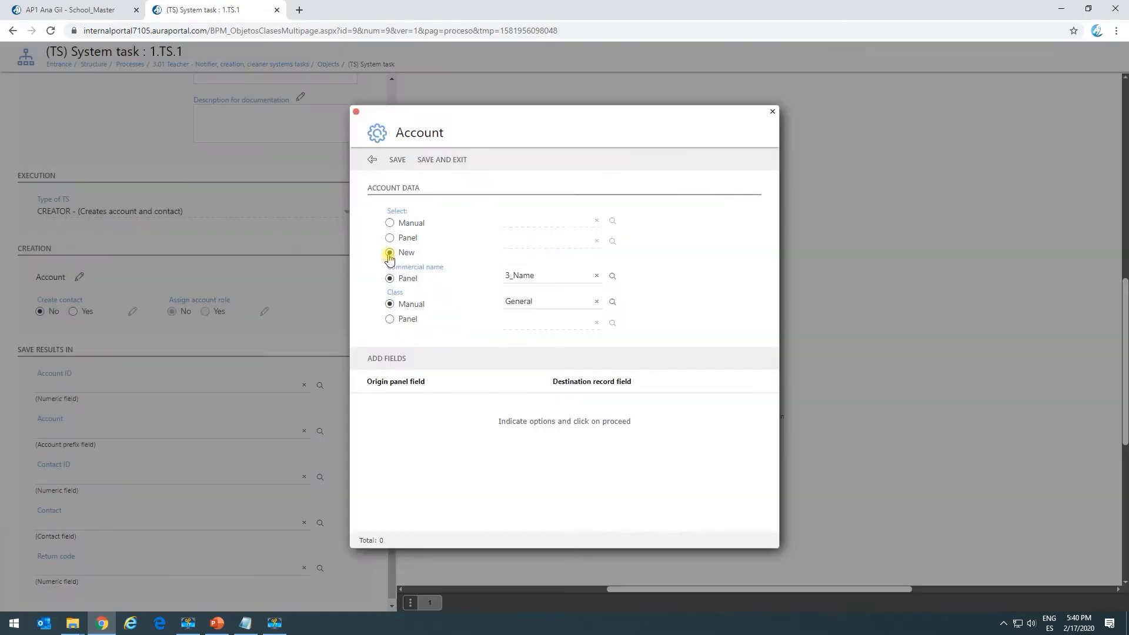
Map the 3_Email origin panel field to the account's 3__EMail record field and save the account settings.
left_click(392, 365)
left_click(499, 334)
left_click(555, 366)
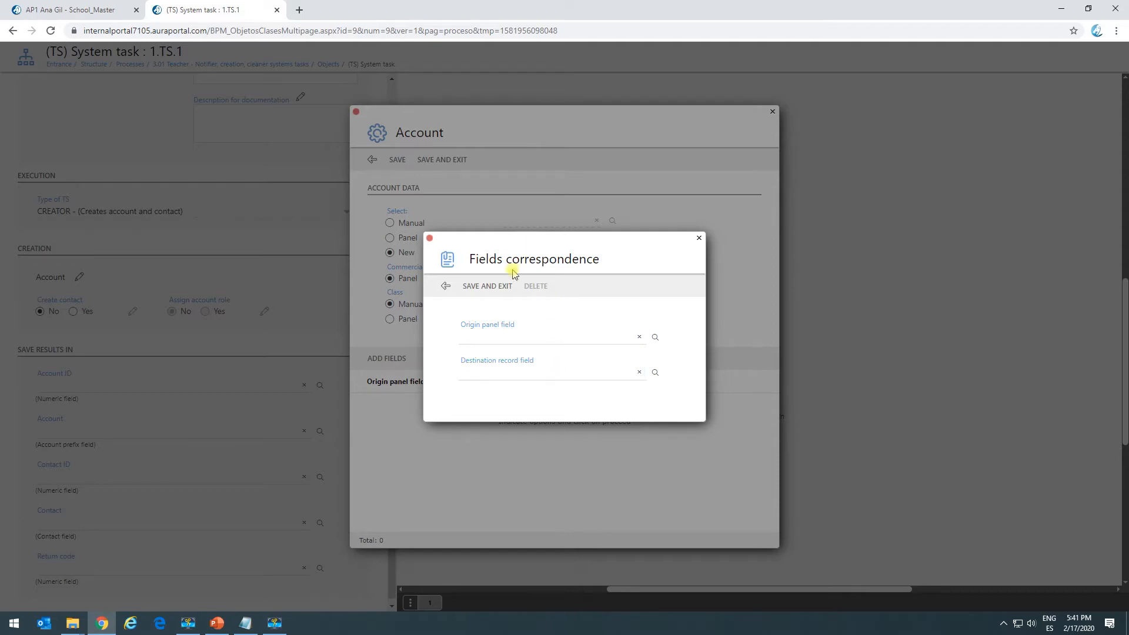
left_click_drag(498, 241, 604, 203)
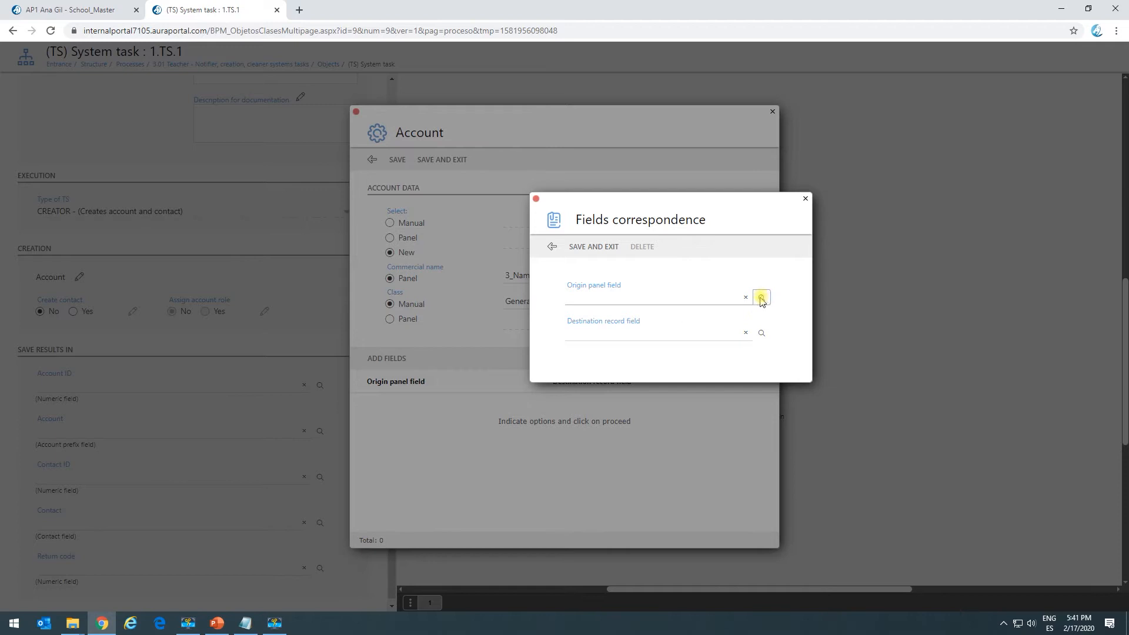
left_click(761, 298)
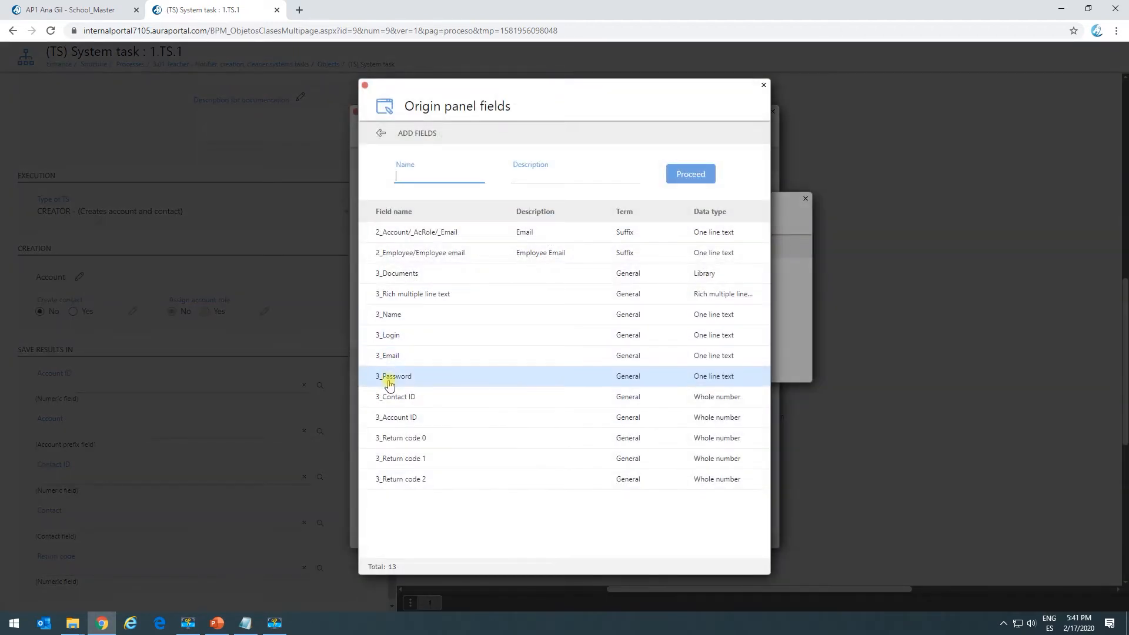
left_click(407, 367)
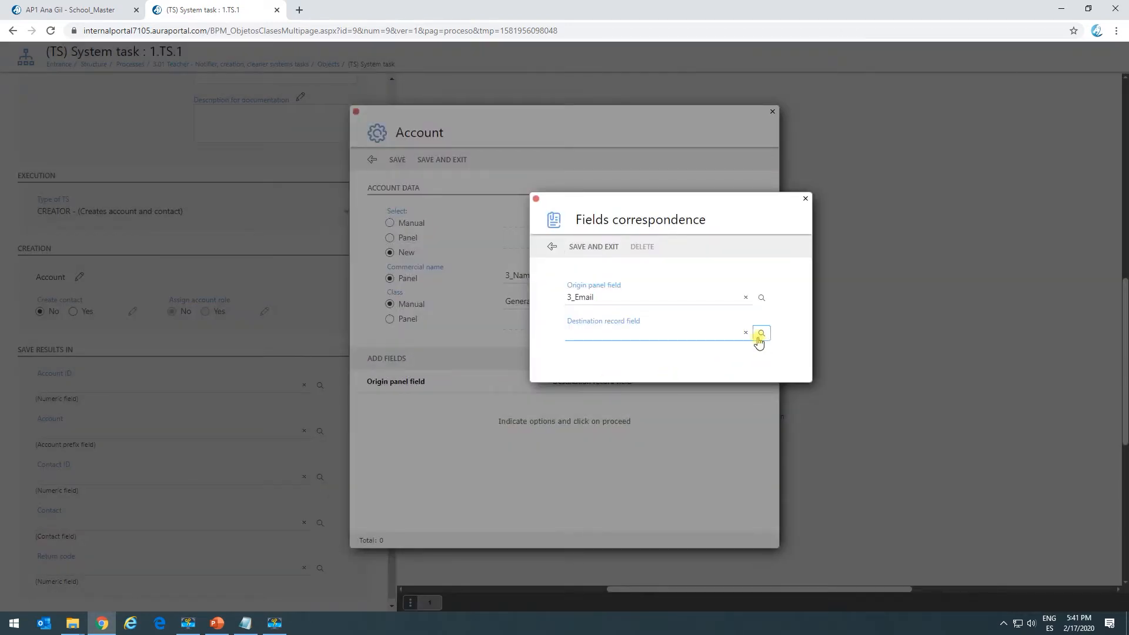
left_click(760, 334)
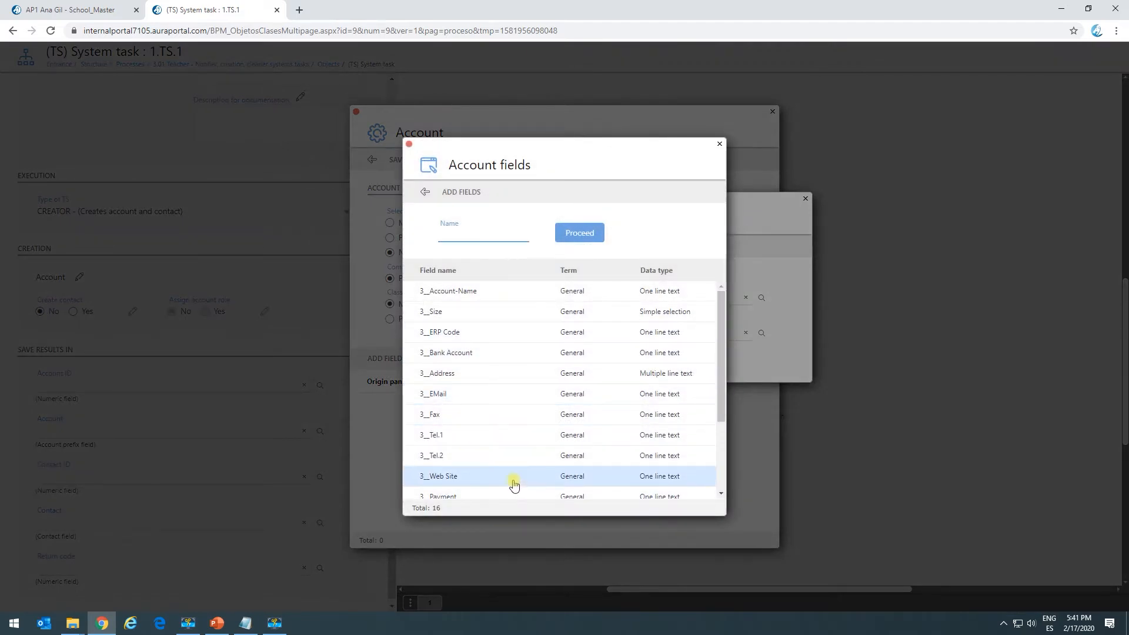
left_click(433, 394)
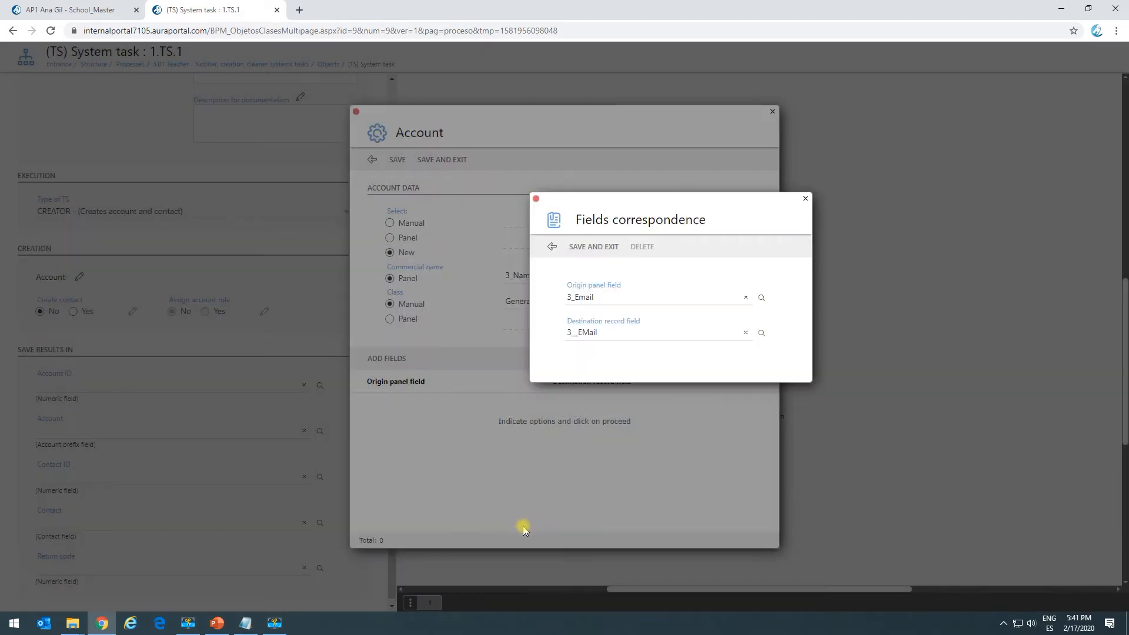
left_click(594, 247)
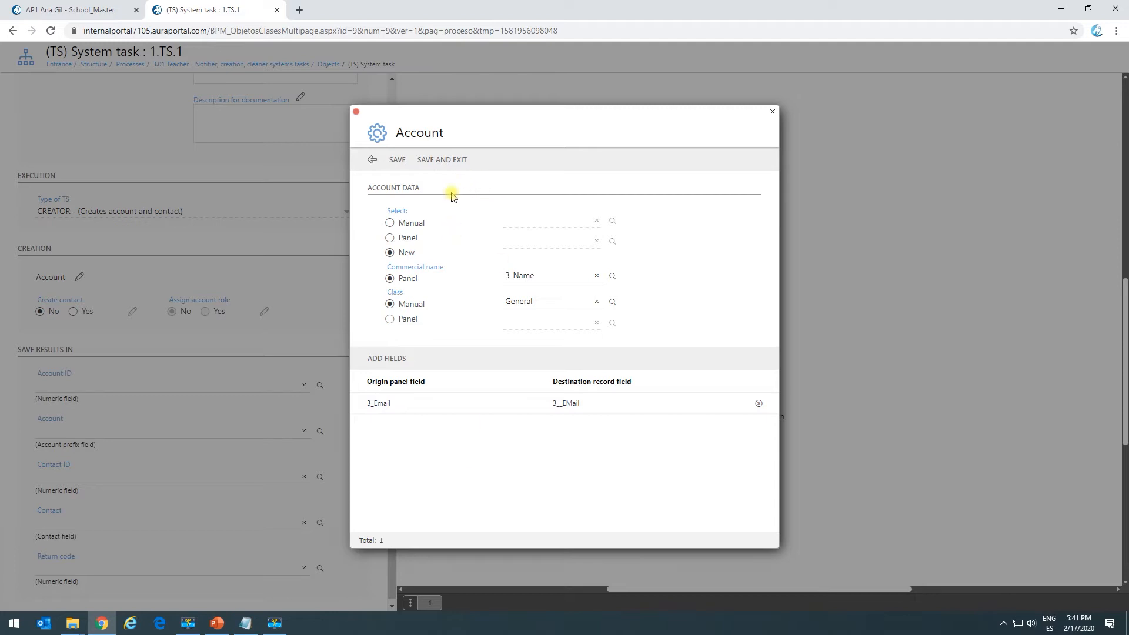
left_click(445, 161)
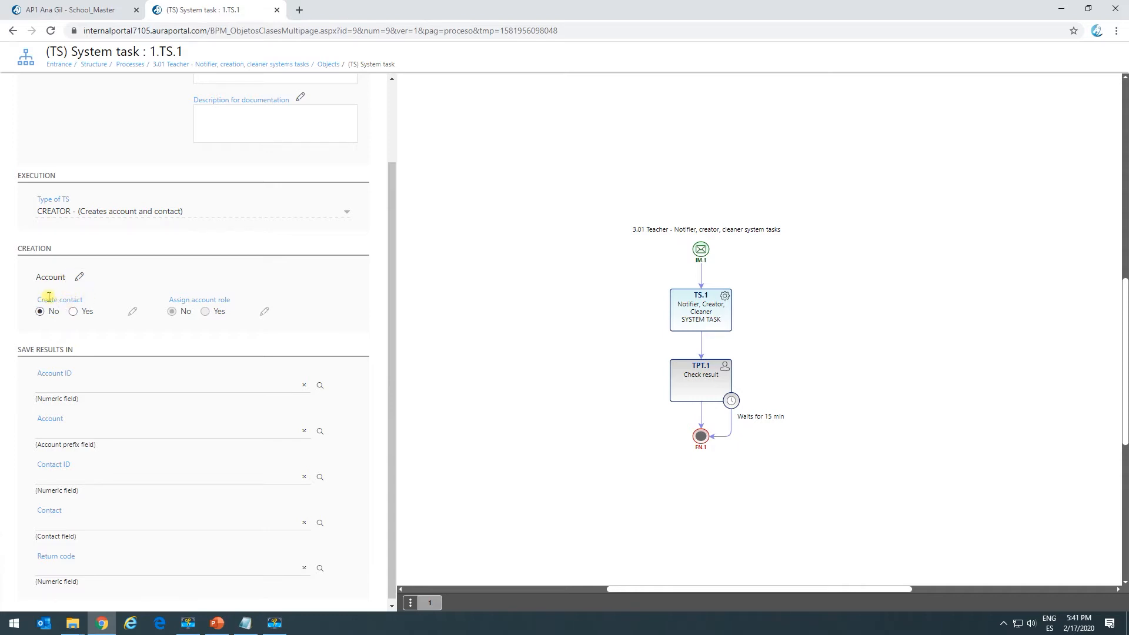
Enable contact creation, taking the contact's name from panel field 3_Name and its email from panel field 3_Email.
left_click(77, 313)
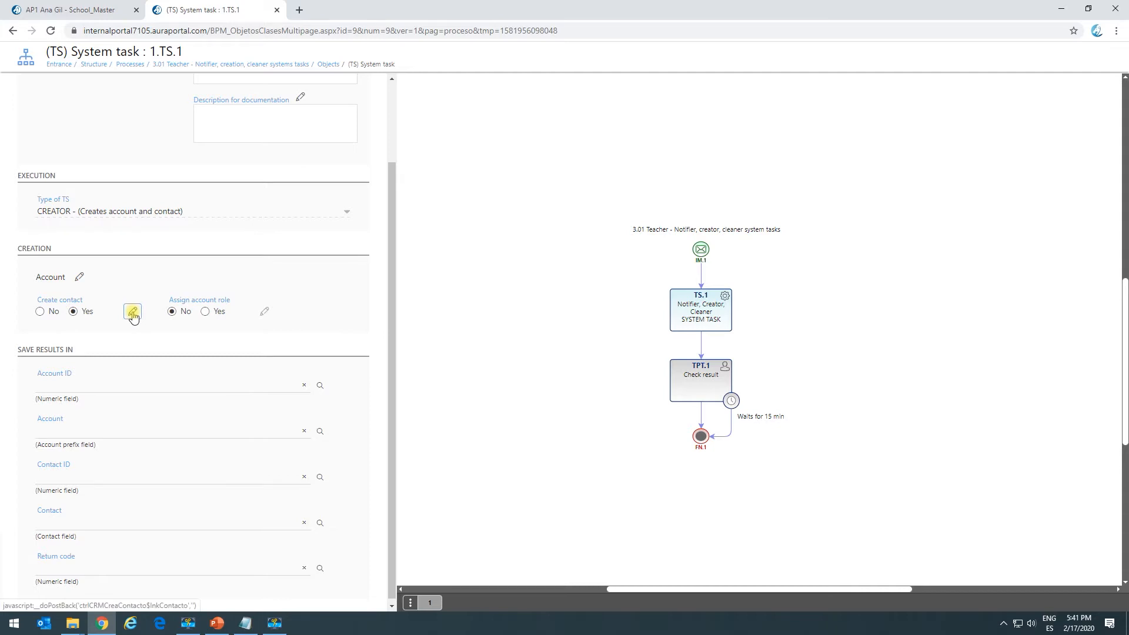
left_click(133, 313)
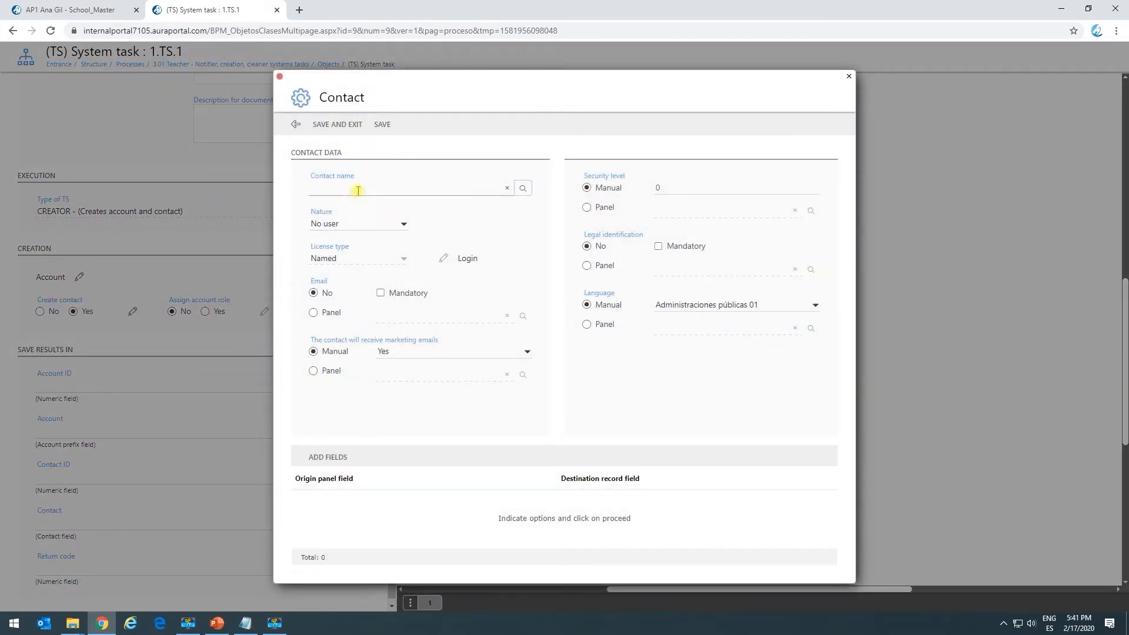
left_click(524, 192)
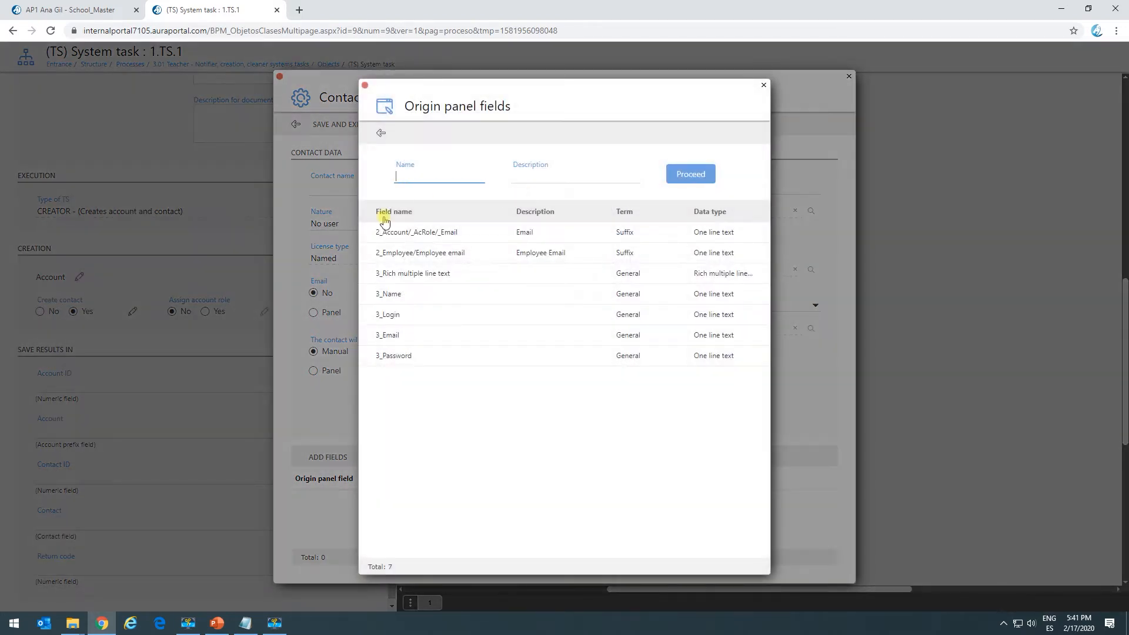
left_click(404, 294)
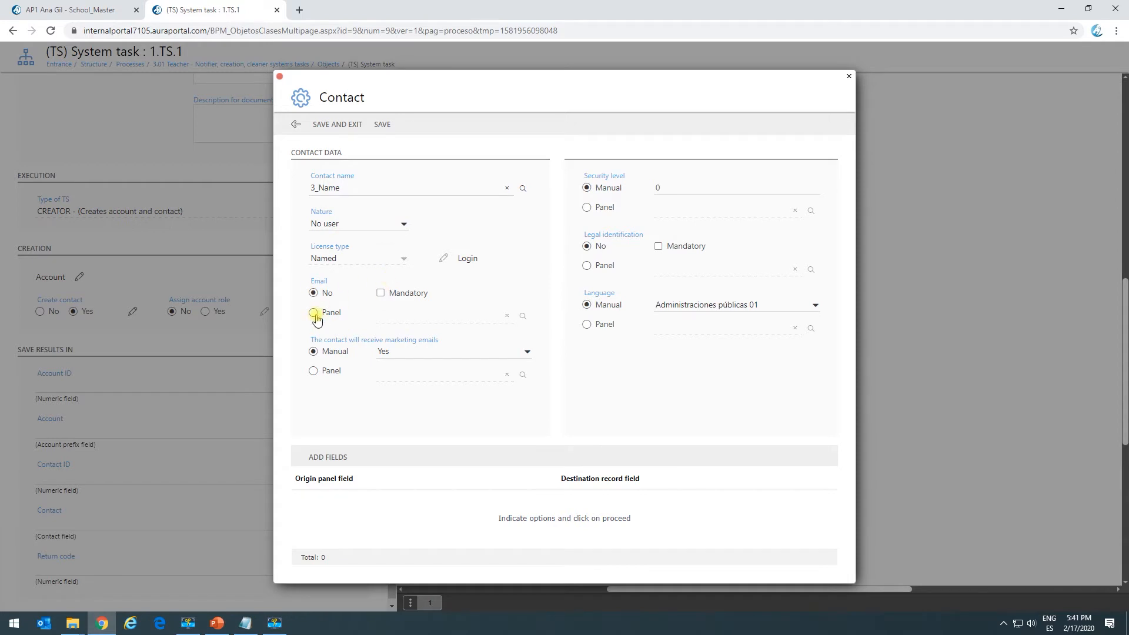
left_click(523, 316)
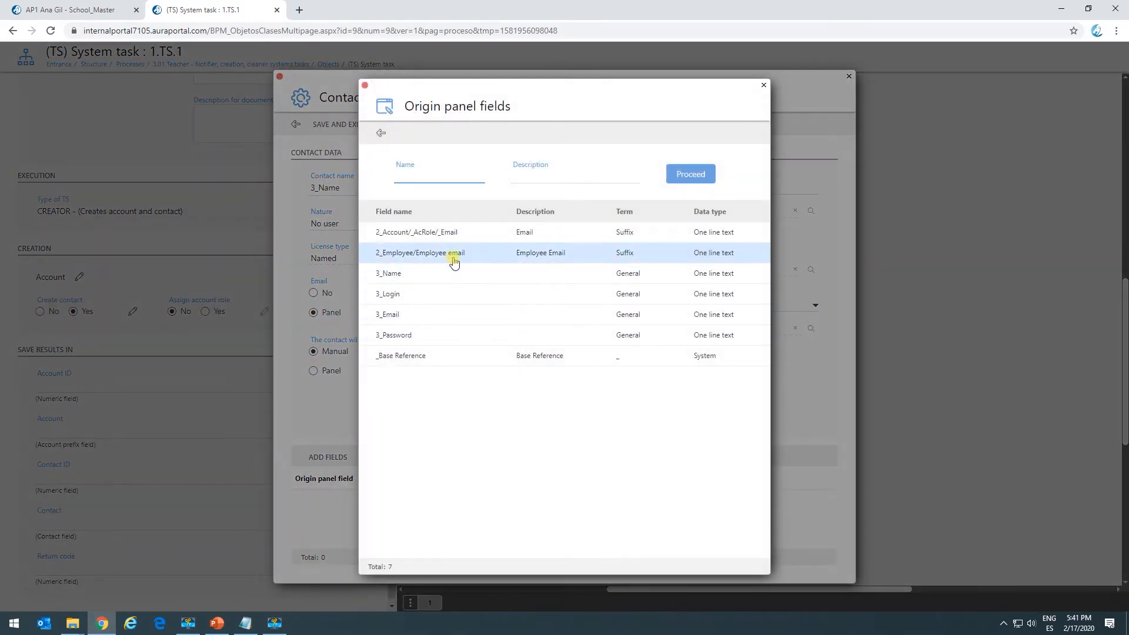
left_click(423, 318)
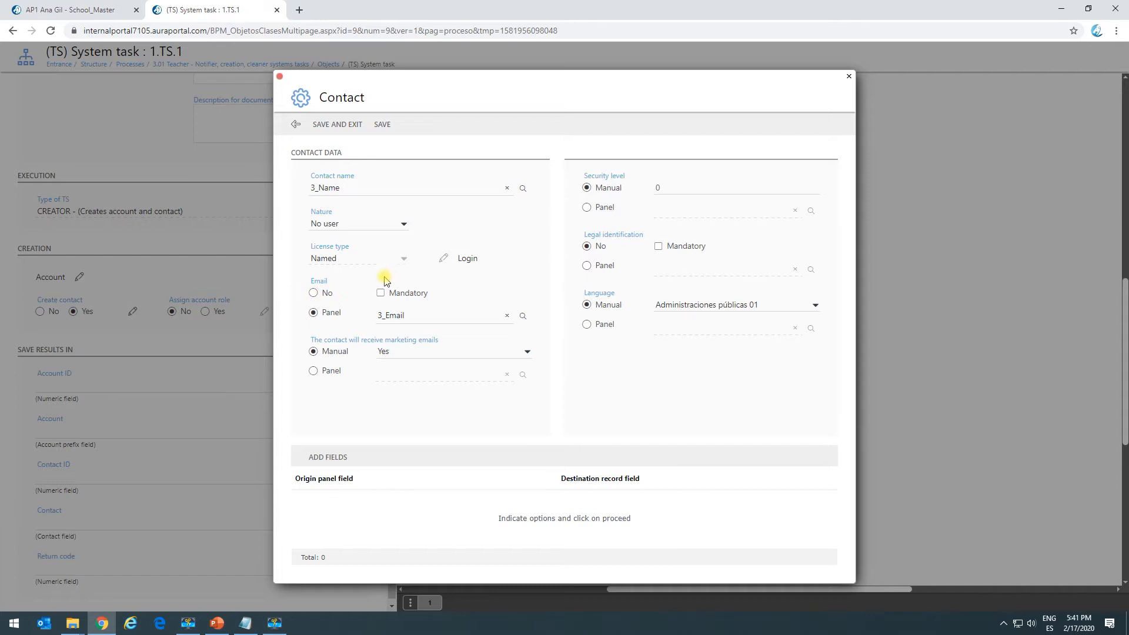
Set the contact's nature to No user and its marketing emails to No, and open a new field correspondence.
left_click(351, 225)
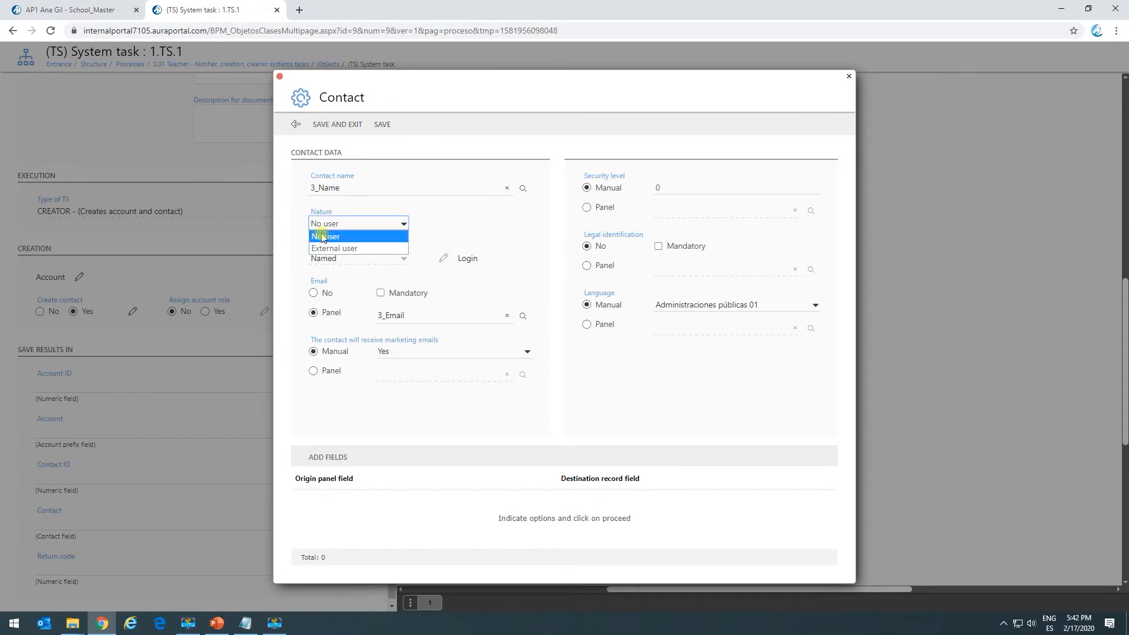
left_click(331, 238)
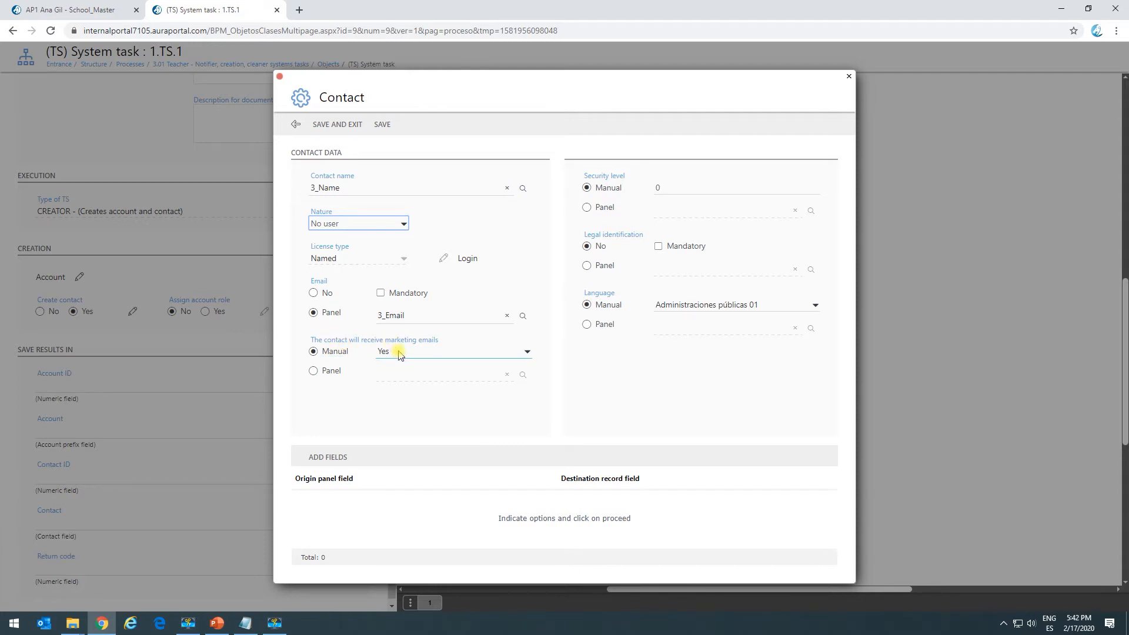
left_click(428, 353)
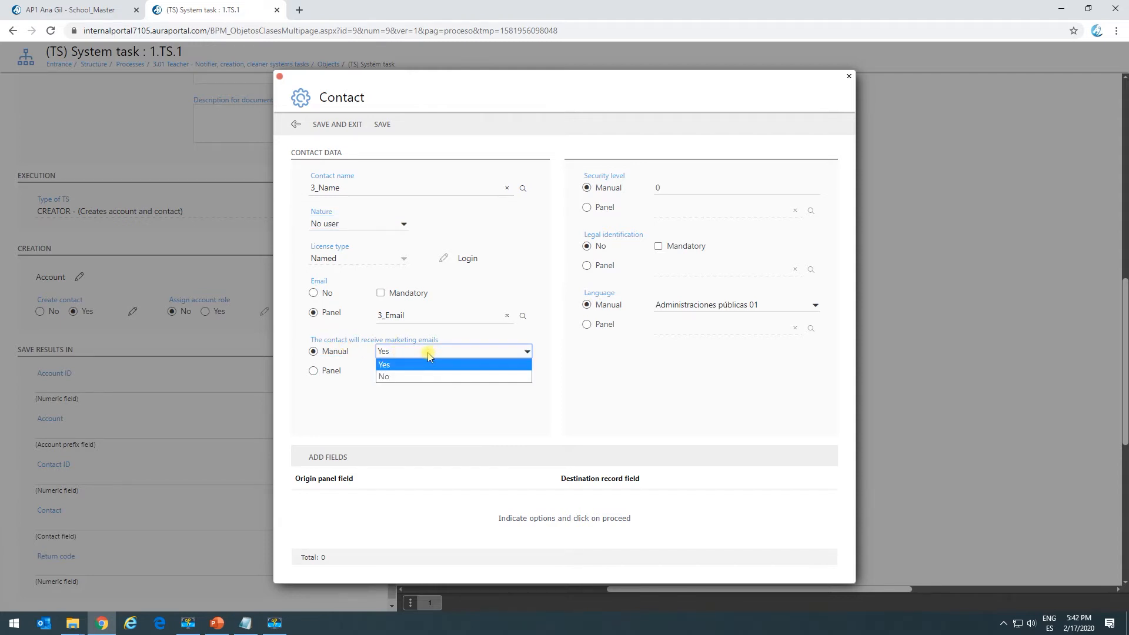
left_click(403, 376)
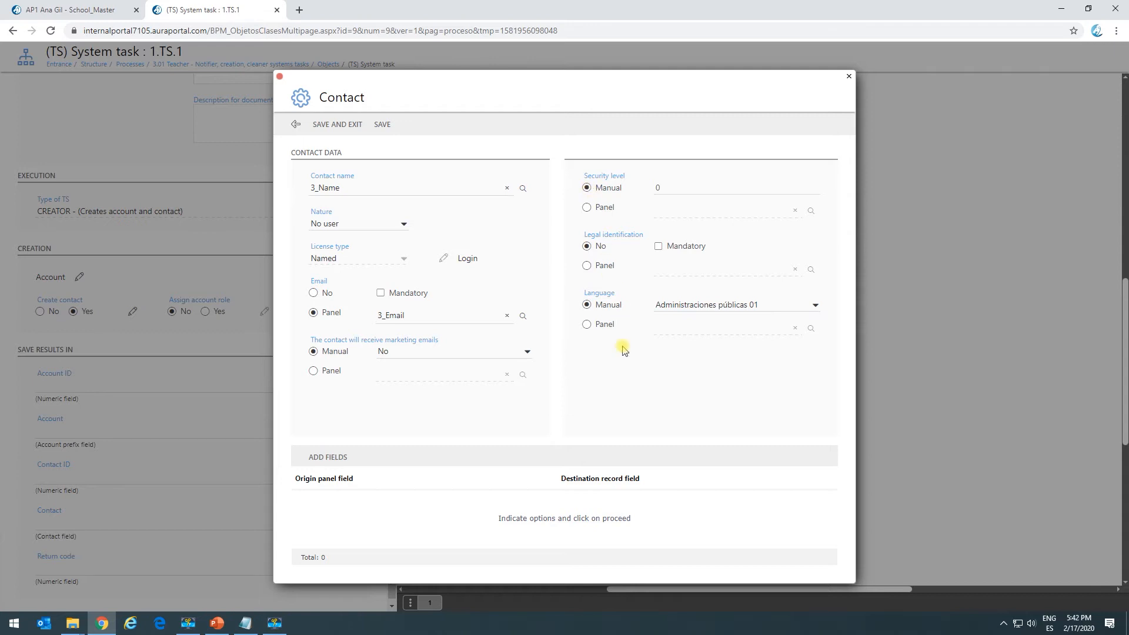
left_click(345, 464)
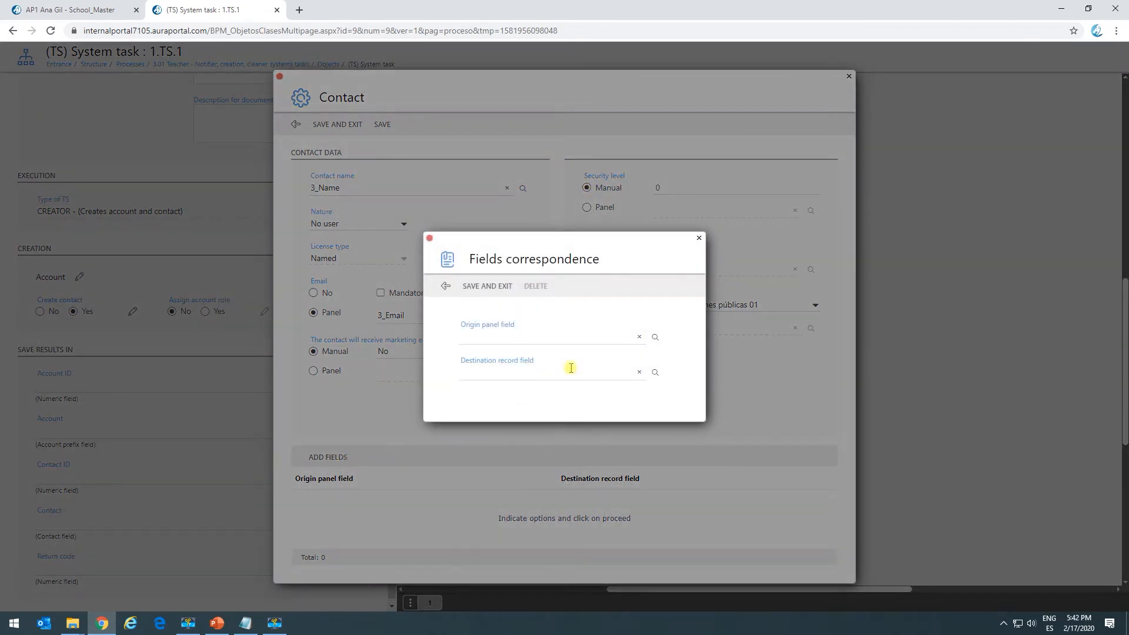
left_click(655, 337)
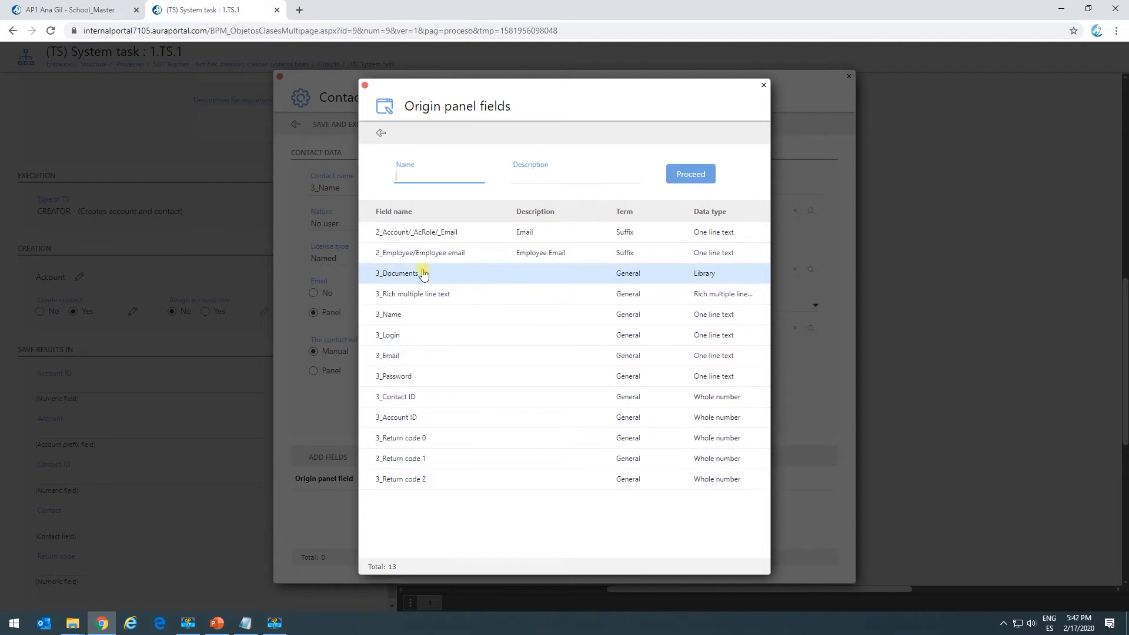
left_click(405, 294)
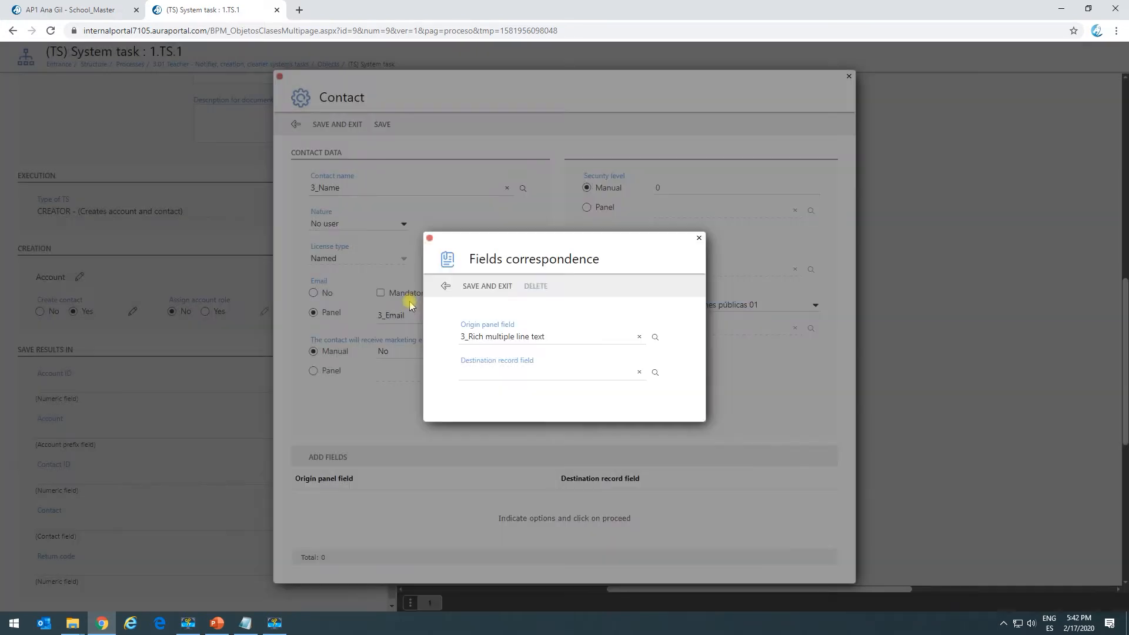
left_click(655, 372)
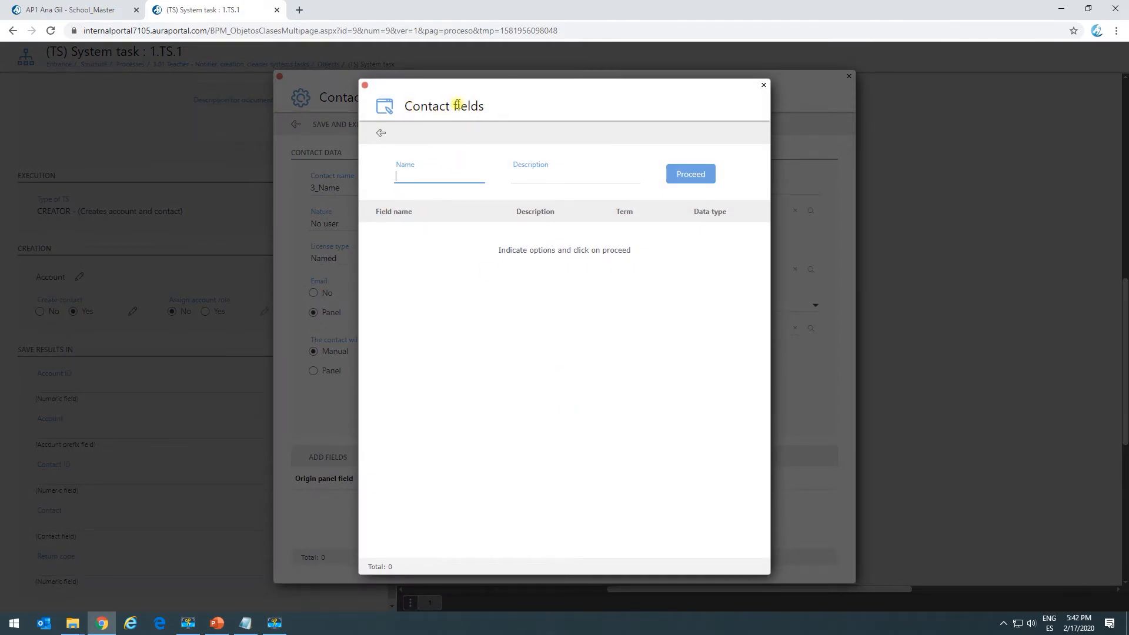
left_click(381, 133)
left_click(639, 336)
Map the 3_Email origin panel field to the contact's 3_Email record field and save the correspondence.
left_click(654, 337)
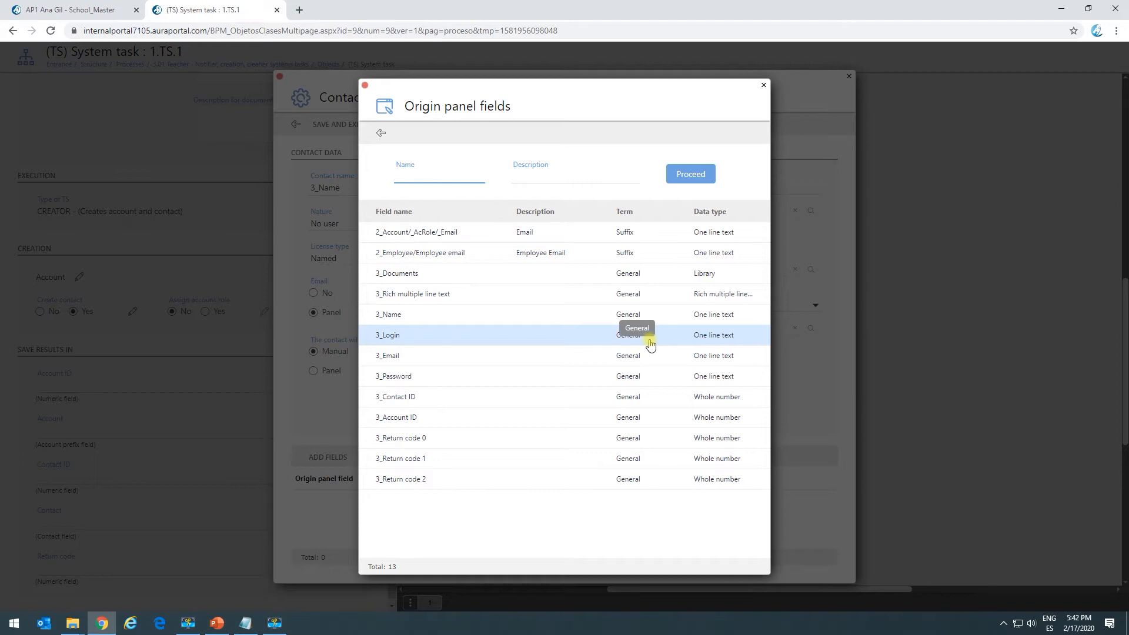
left_click(459, 359)
left_click(619, 371)
left_click(389, 257)
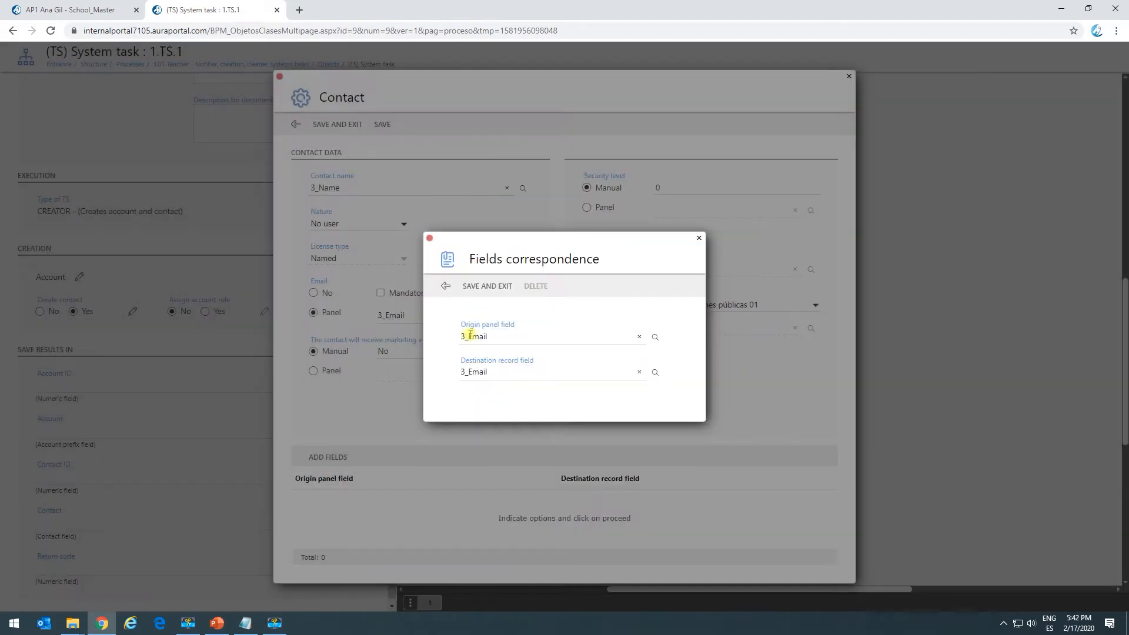
left_click(488, 286)
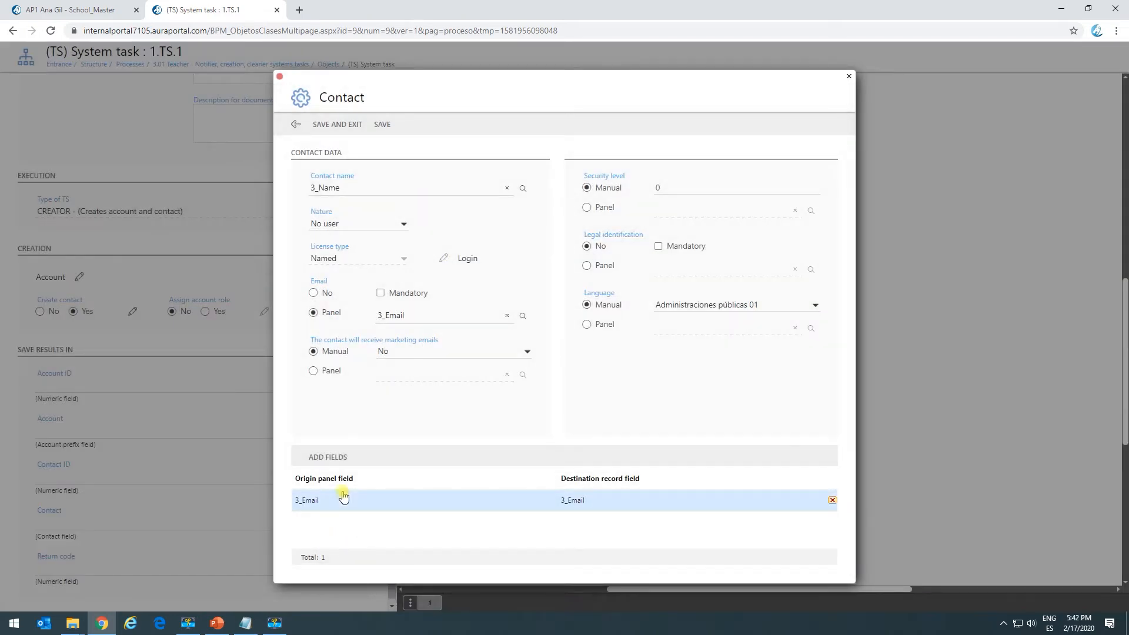
Save the contact settings, then store the resulting Account ID in 3_Return code 1 and the Account in 1_Account.
left_click(344, 126)
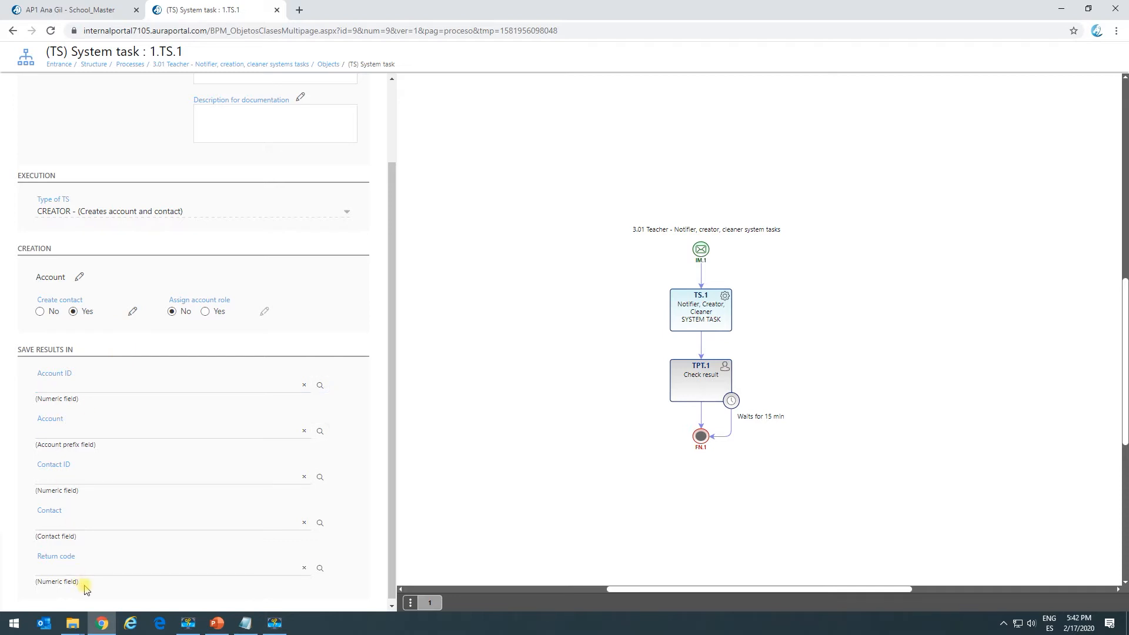
left_click(50, 209)
scroll(52, 446, "down", 1)
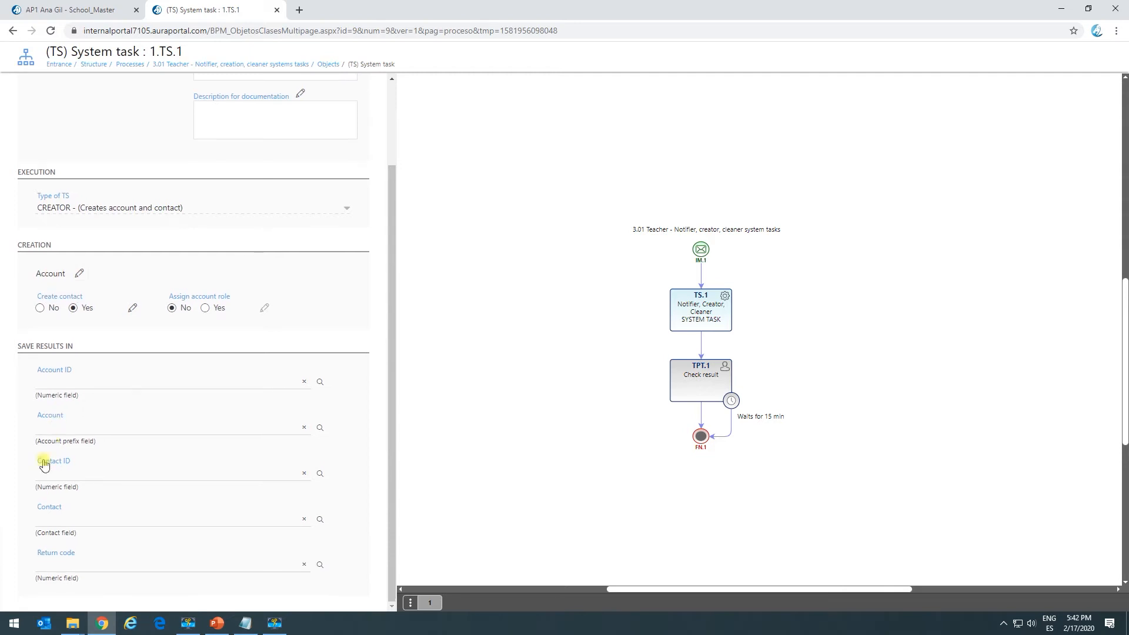
left_click(71, 386)
left_click(423, 295)
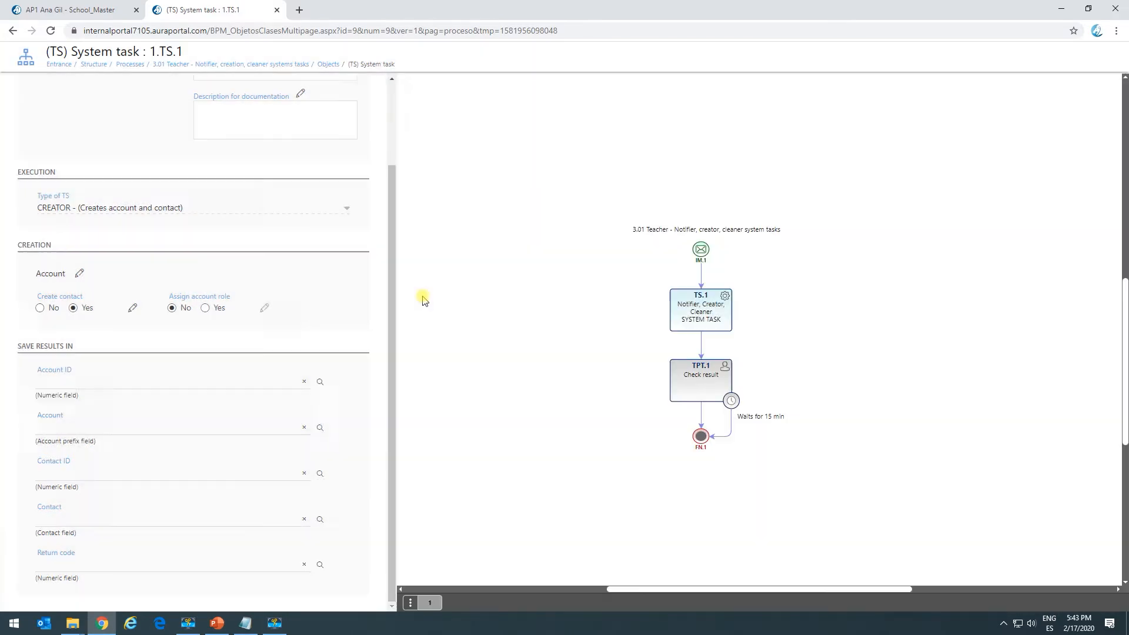
scroll(161, 469, "down", 2)
left_click(57, 427)
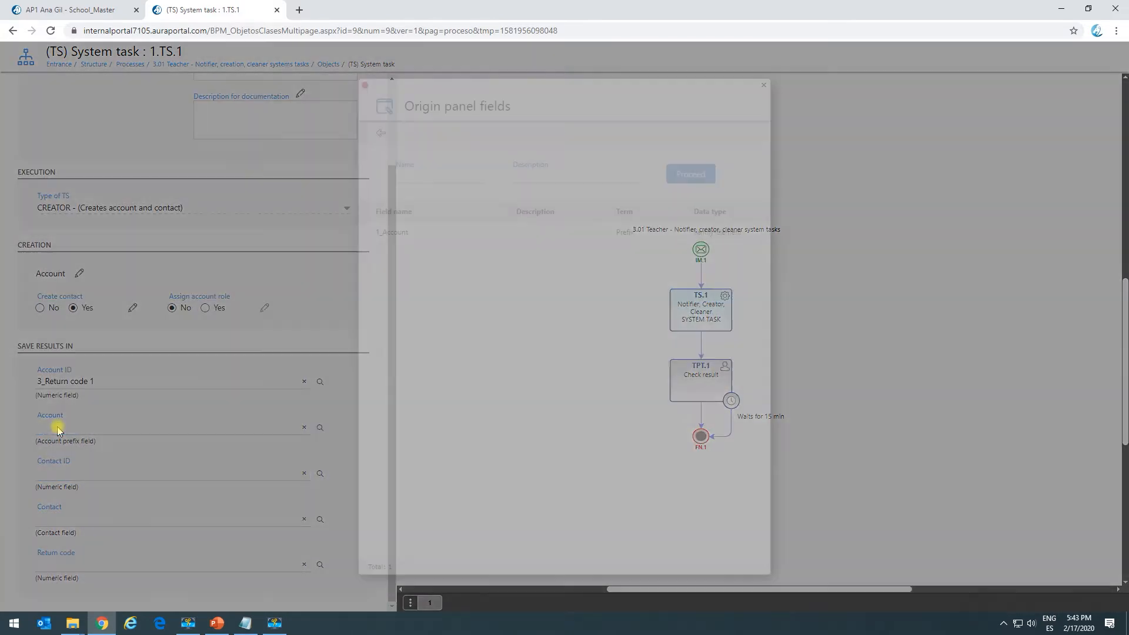
left_click(396, 241)
scroll(194, 423, "down", 2)
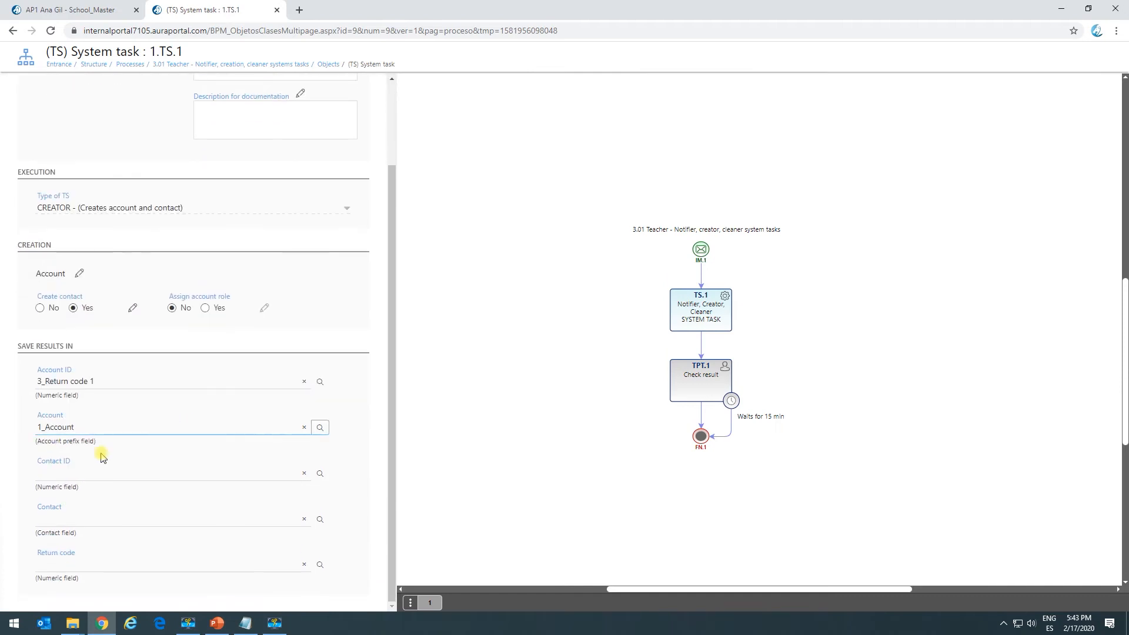
Store the resulting Contact ID in 3_Return code 2 and the Contact in 2_Account/_AcRole.
left_click(79, 475)
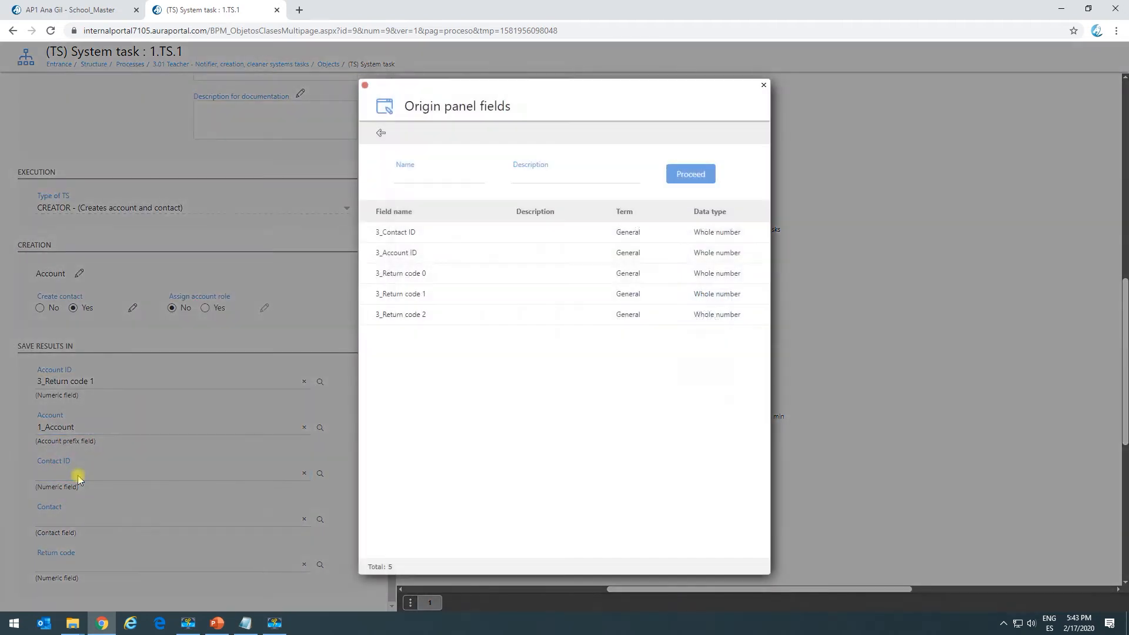
left_click(472, 318)
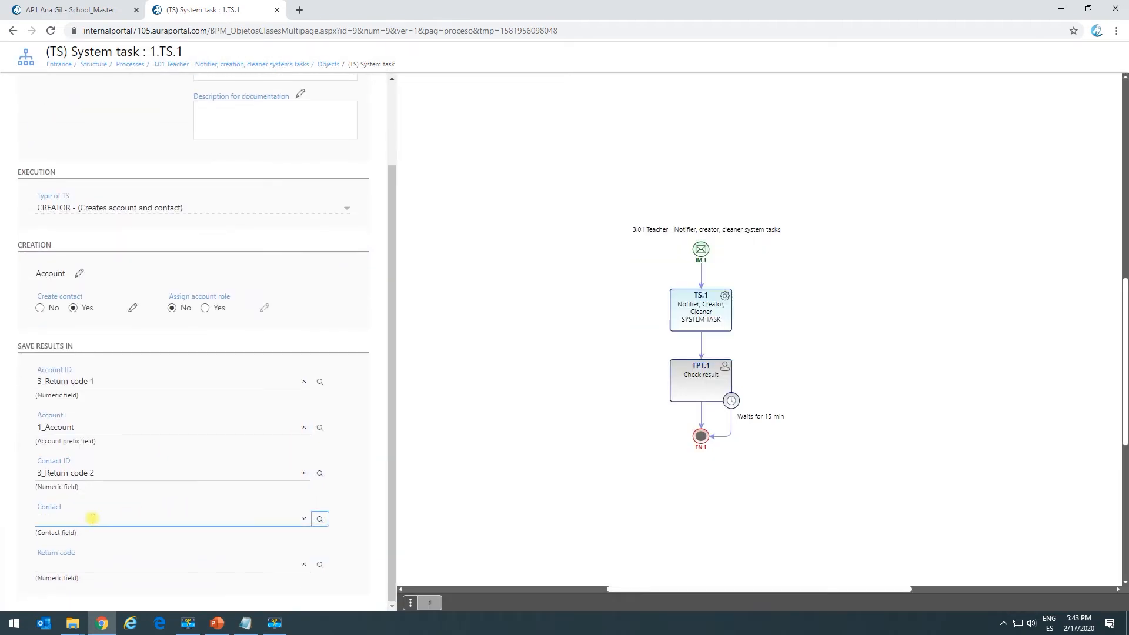
left_click(63, 523)
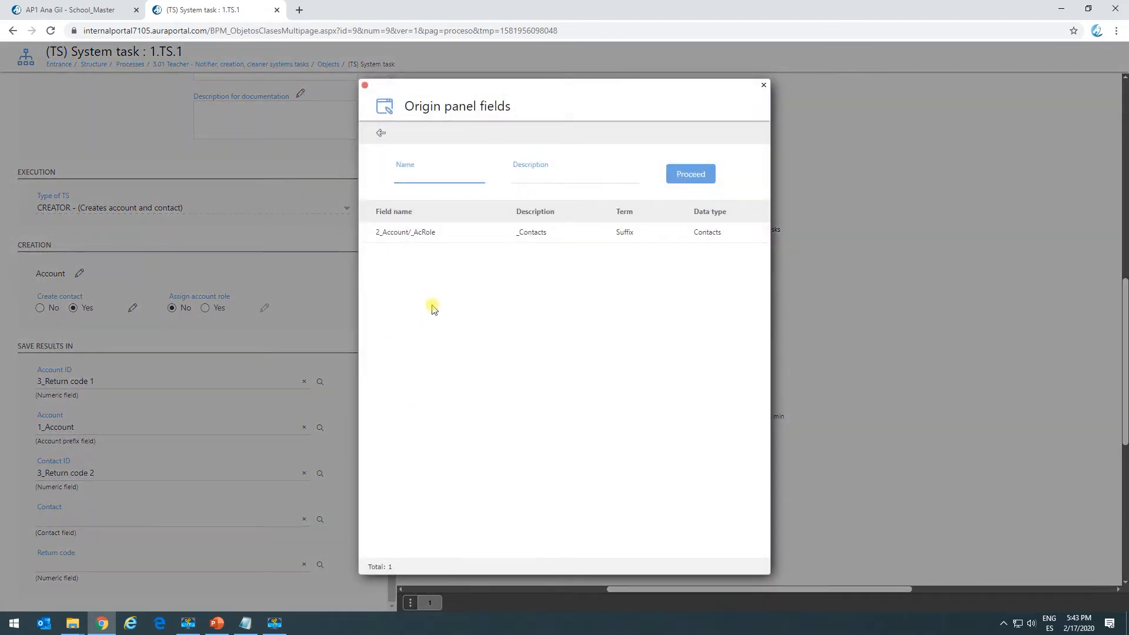
left_click(422, 235)
scroll(149, 547, "down", 2)
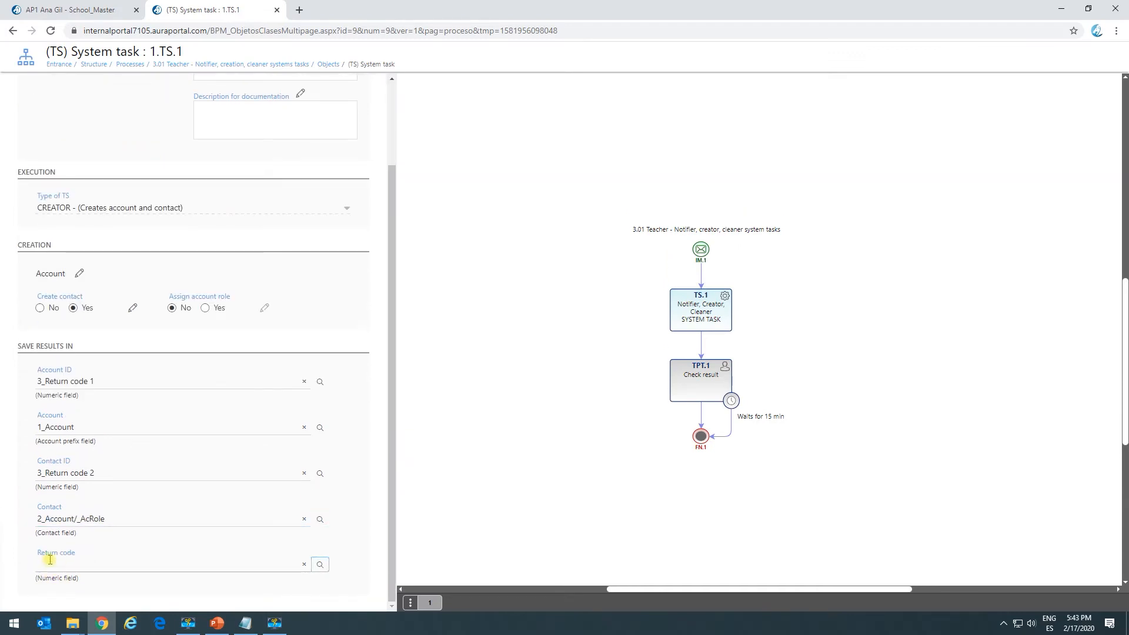
Store the return code in 3_Return code 0 and save the system task.
left_click(97, 566)
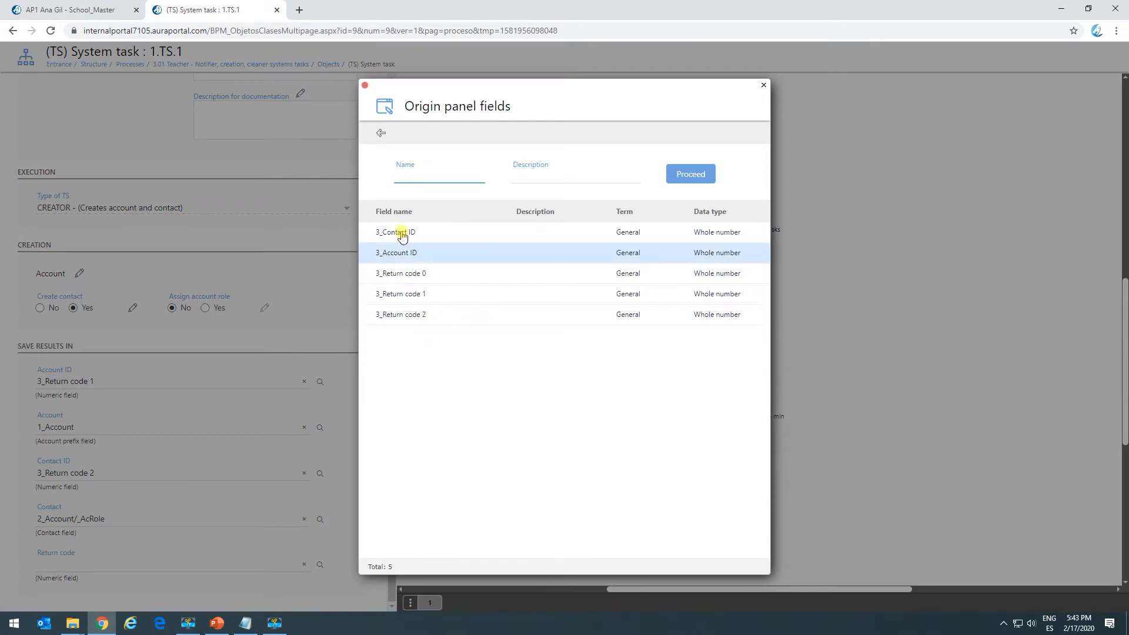
left_click(423, 273)
scroll(156, 421, "up", 10)
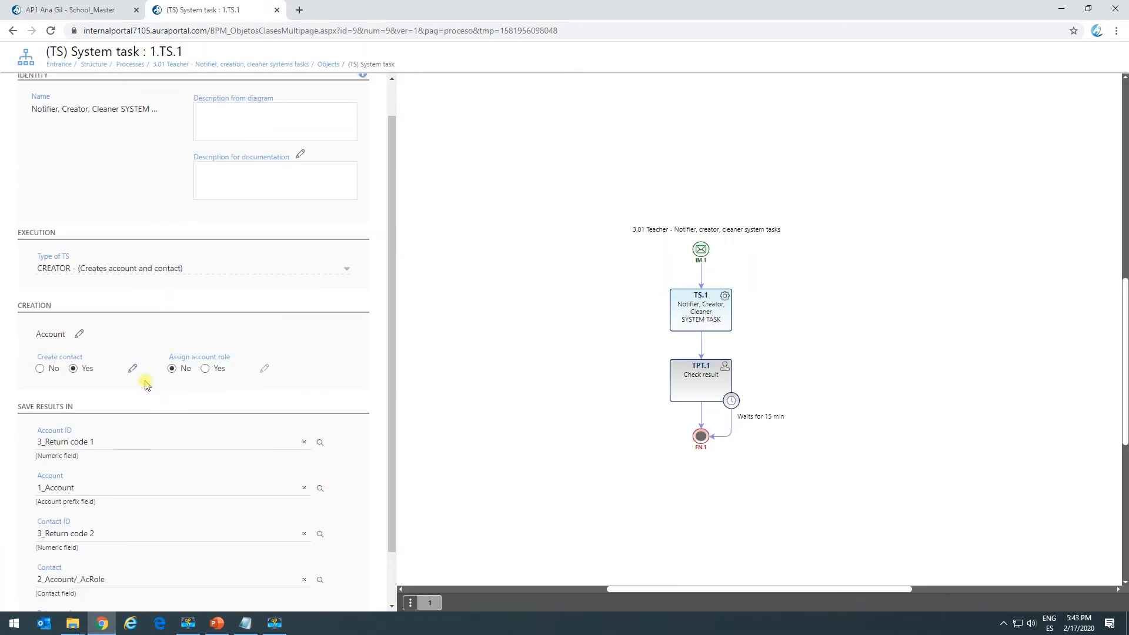
left_click(74, 90)
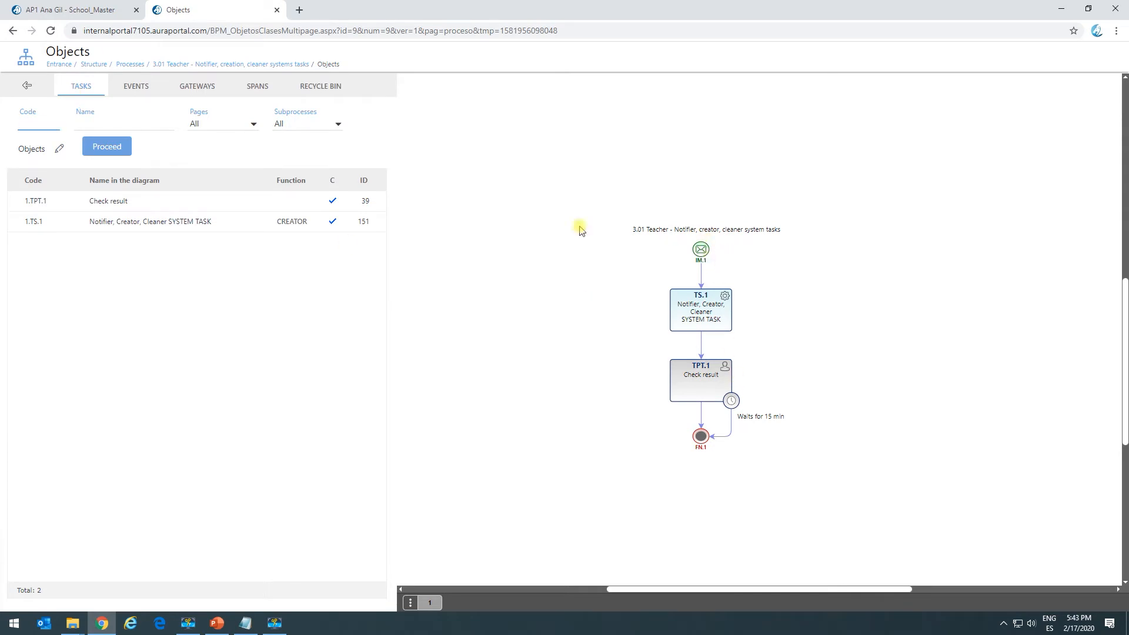
Check the existing accounts in the portal and open a start form for 3.01 Teacher - Notifier, creator, cleaner system tasks.
left_click(71, 9)
left_click(55, 415)
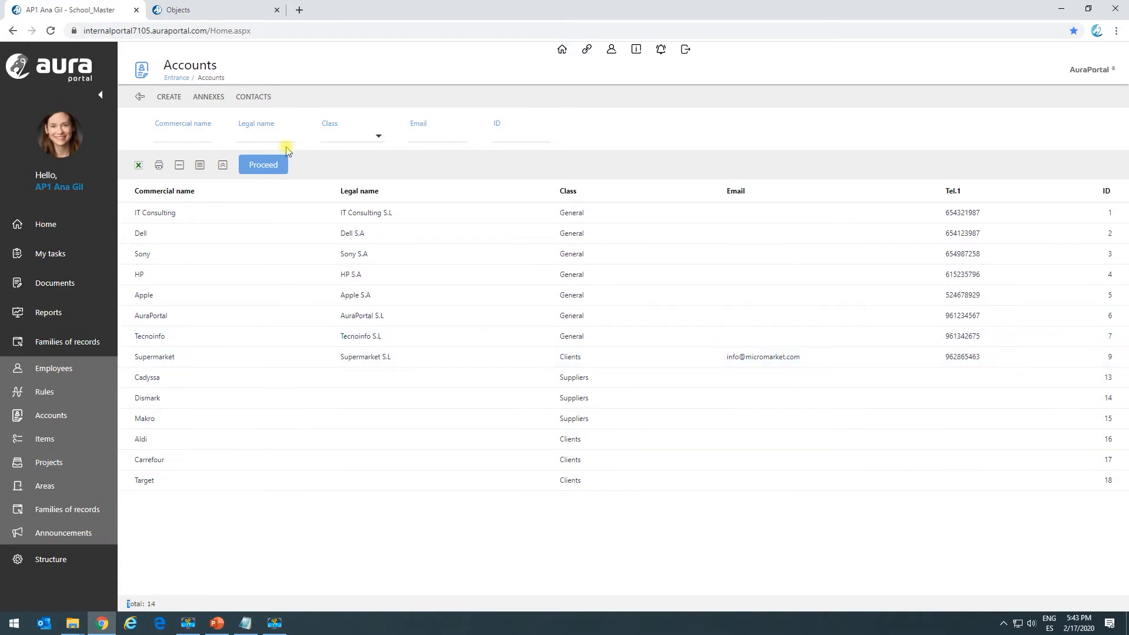
left_click(51, 257)
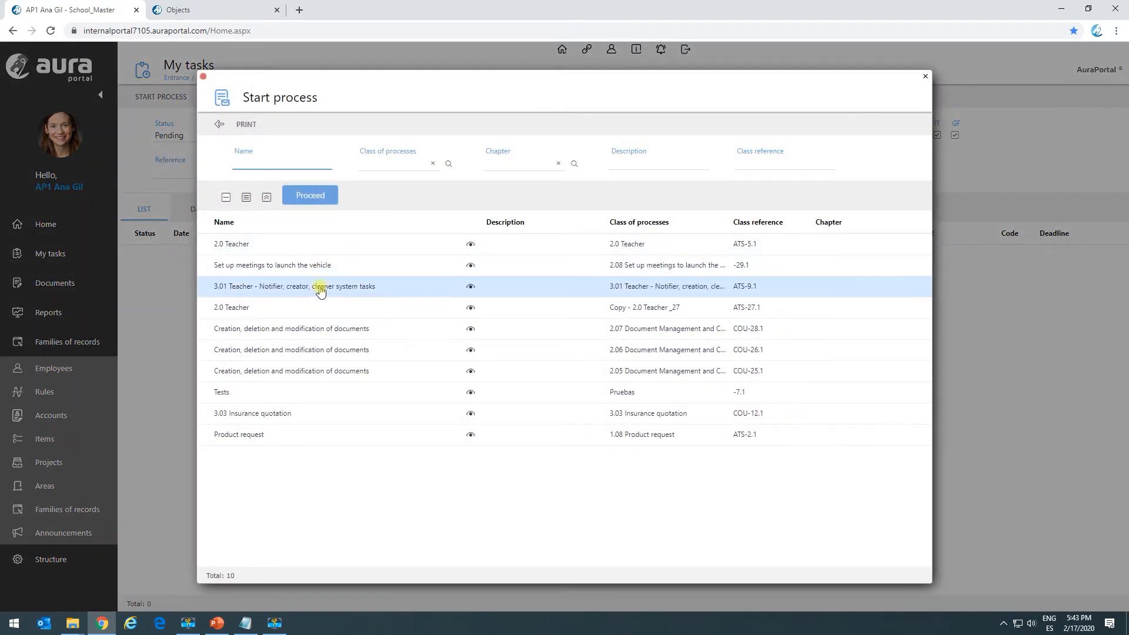
left_click(321, 288)
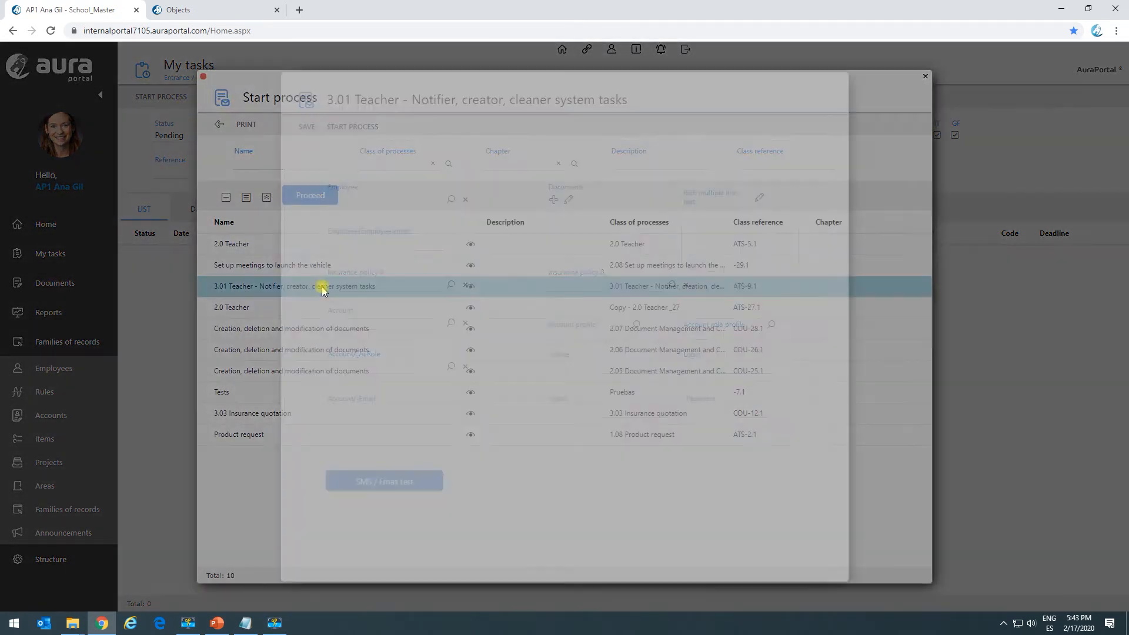
Fill in the employee, the name Helo world! and the Account/_Email address, and start the process.
left_click(406, 196)
type("1")
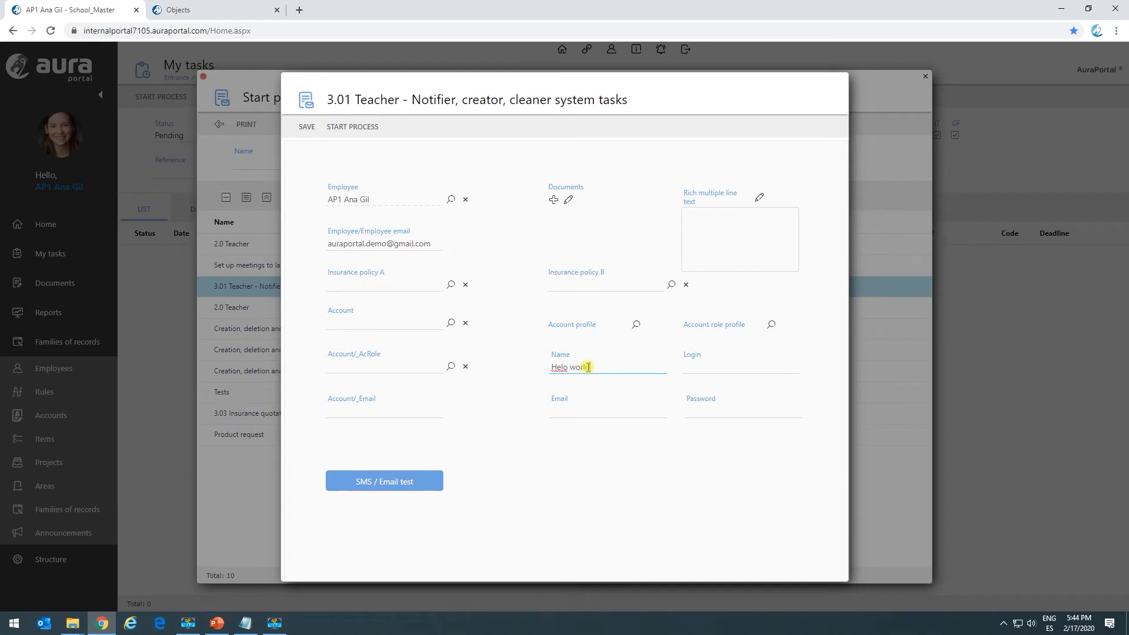
left_click(396, 410)
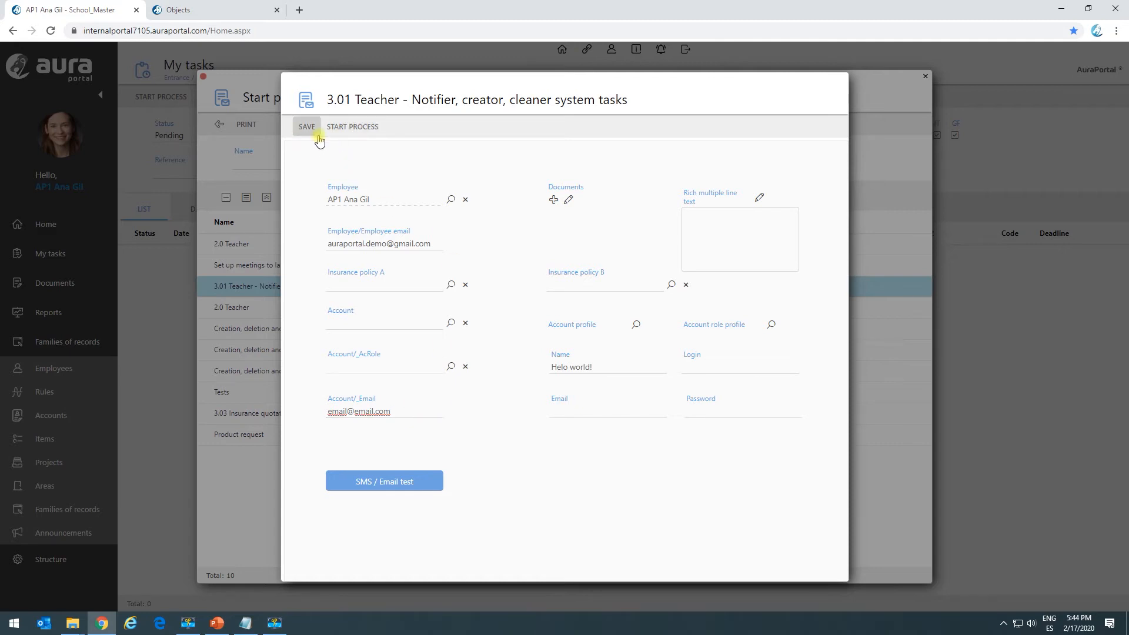
left_click(349, 127)
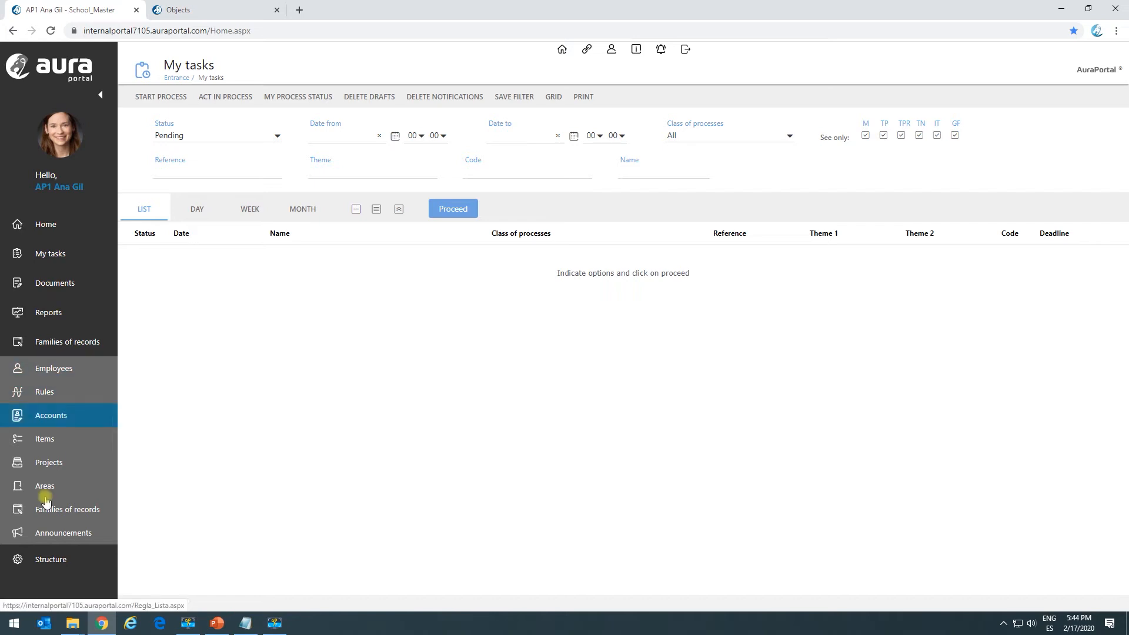
Inspect the Helo world! account in the accounts list and look up its contacts.
left_click(56, 420)
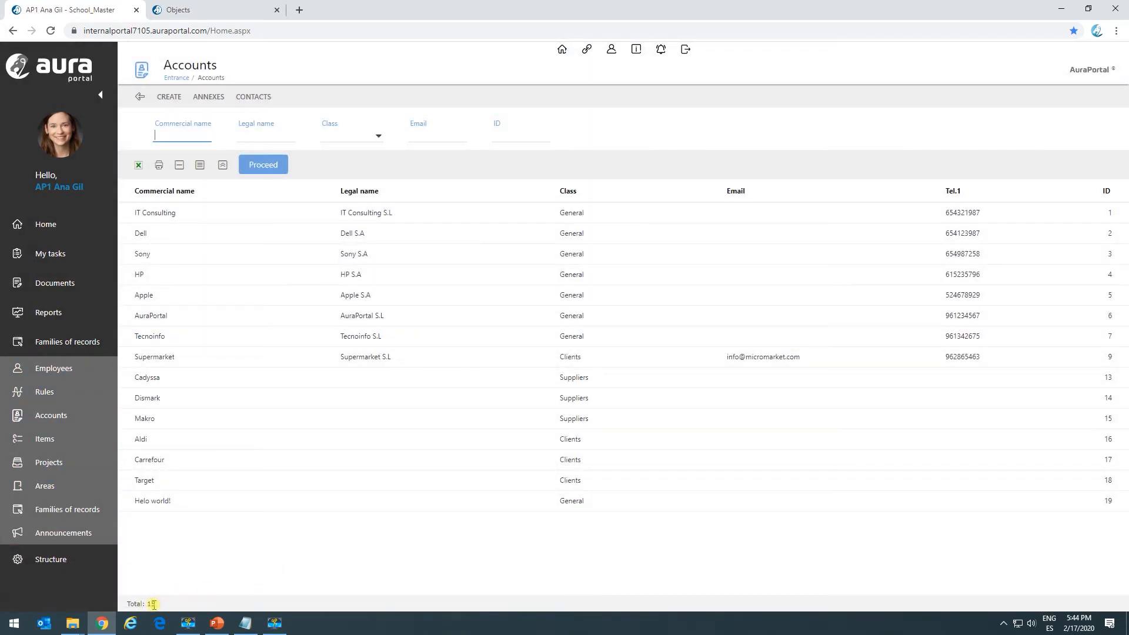
double_click(150, 505)
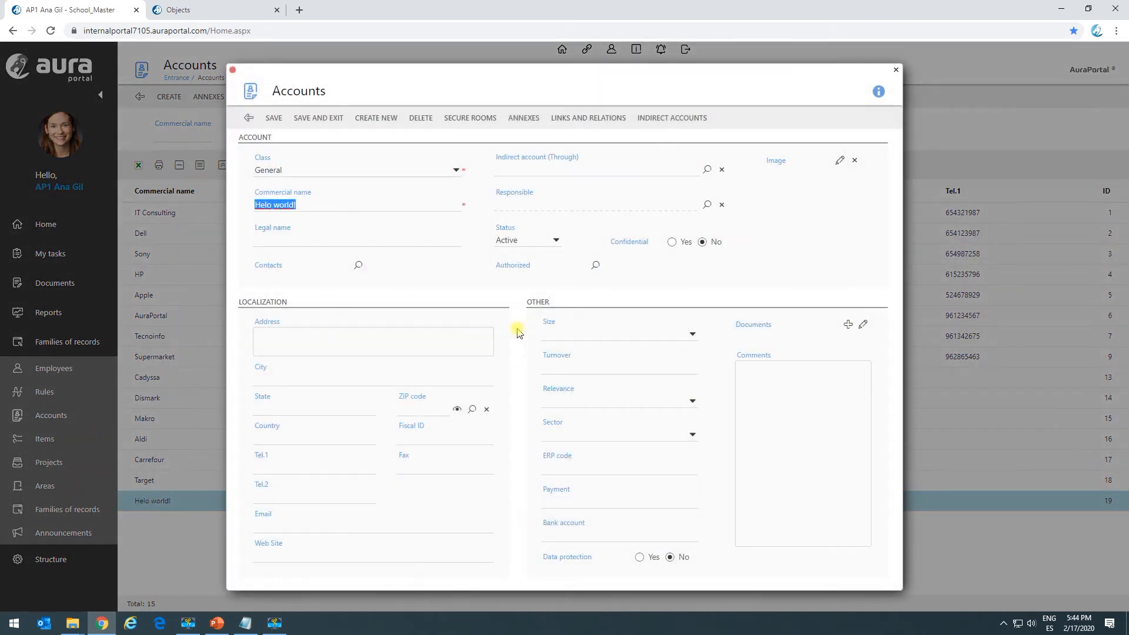
left_click(331, 206)
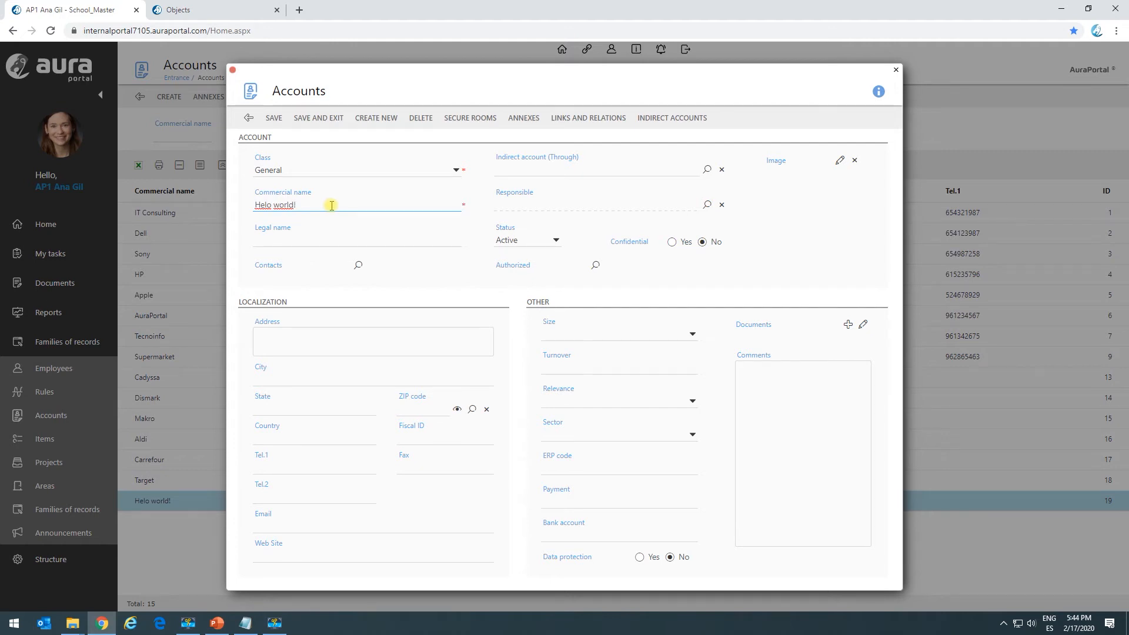
left_click(358, 265)
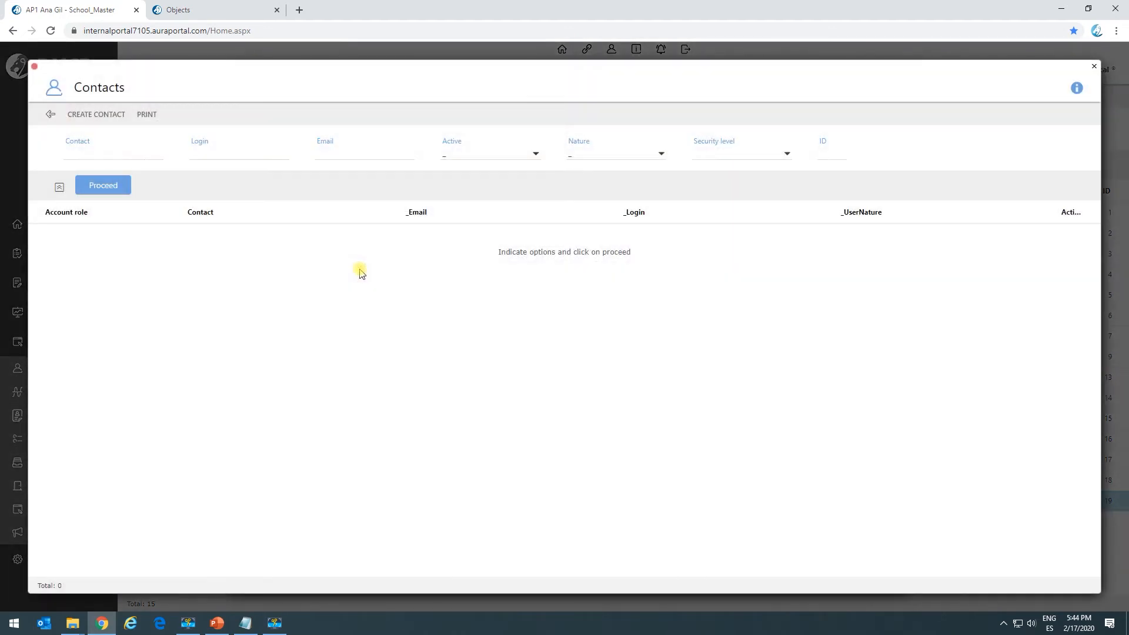
left_click(117, 187)
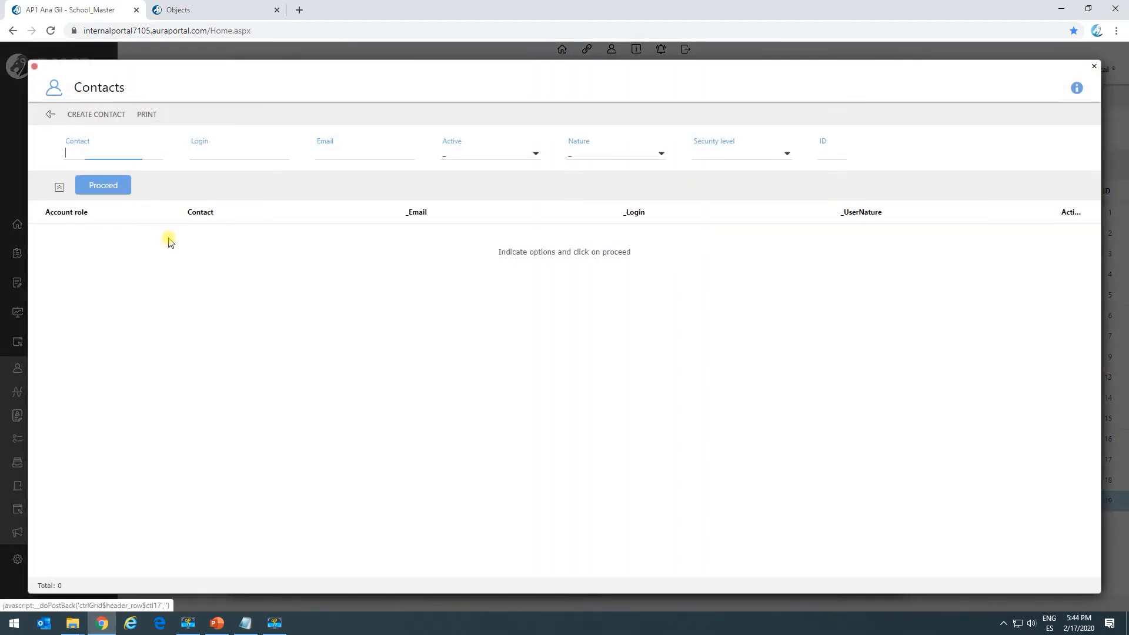
Reopen the TS.1 system task's contact settings and set the contact's email source to panel field 2_Employee/Employee email.
left_click(204, 12)
left_click(683, 300)
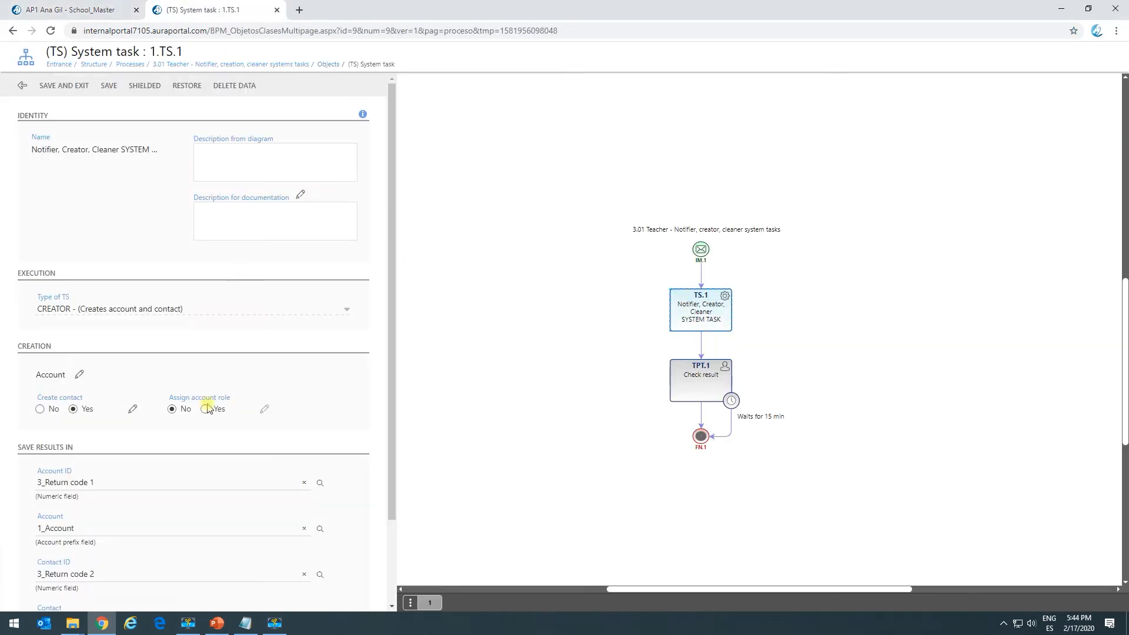
scroll(133, 504, "down", 3)
left_click(132, 310)
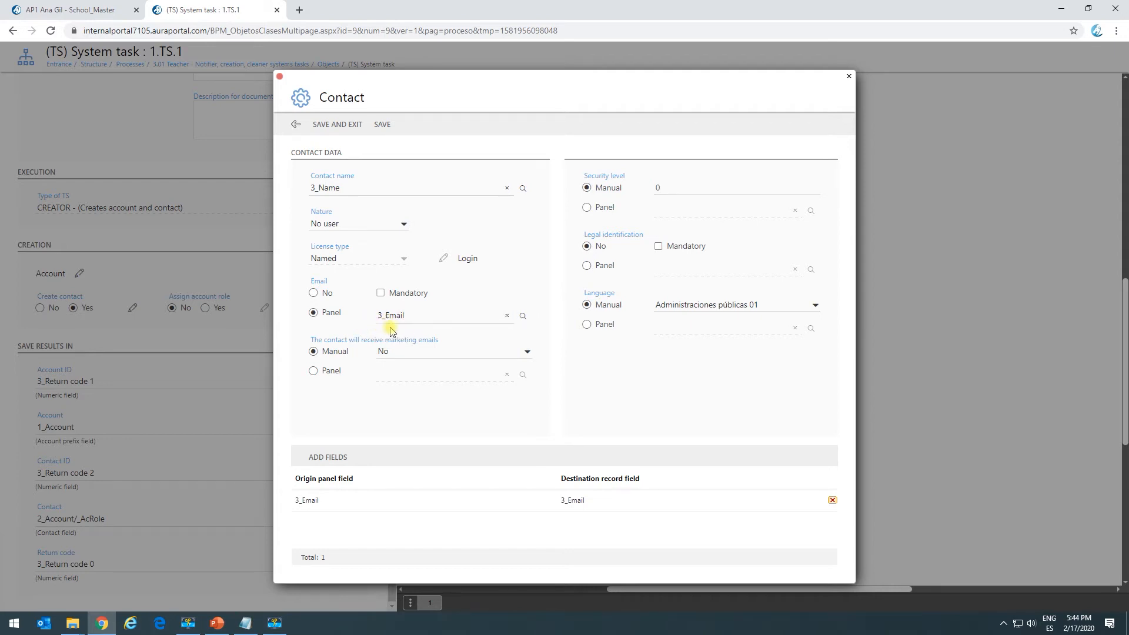
left_click(522, 316)
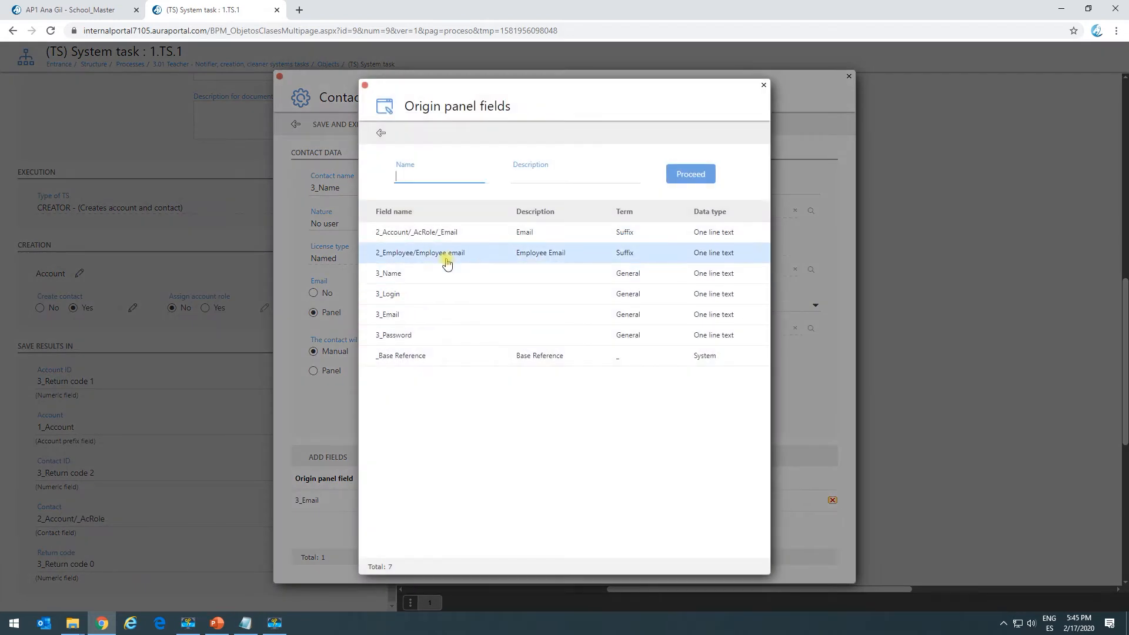
left_click(450, 261)
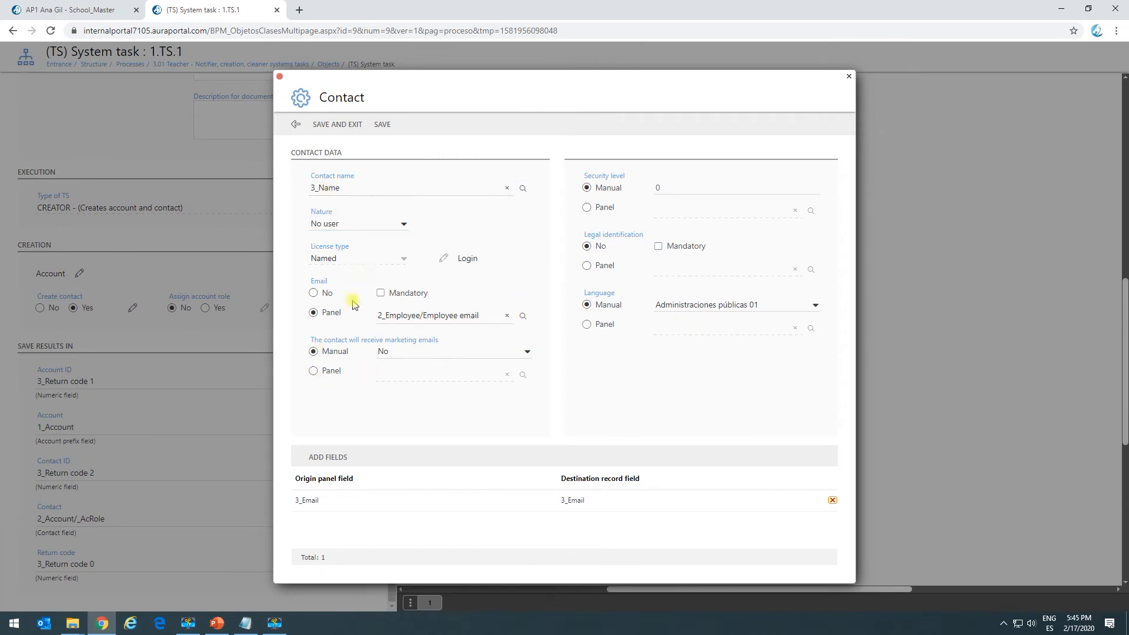
Delete the 3_Email field correspondence from the contact settings and save them.
left_click(340, 501)
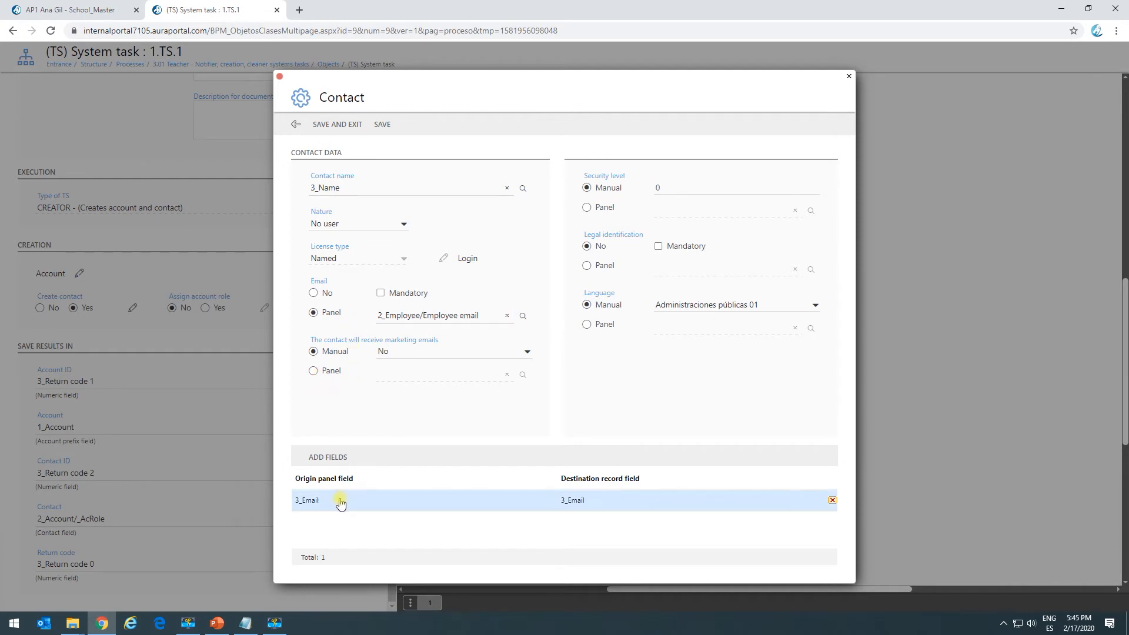
left_click(831, 501)
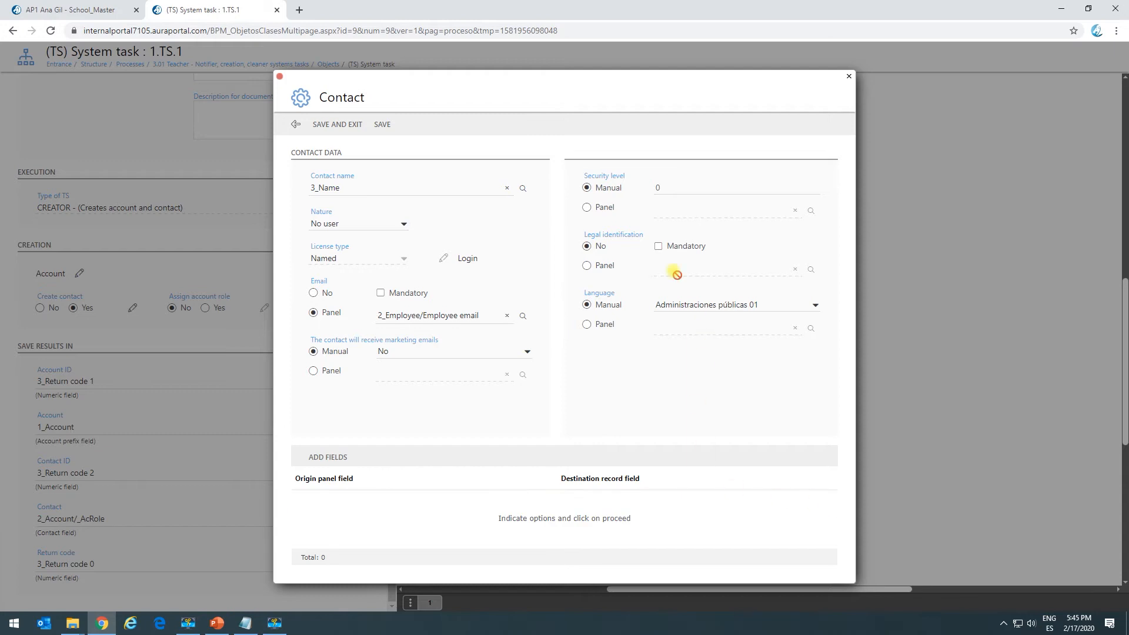
left_click(340, 125)
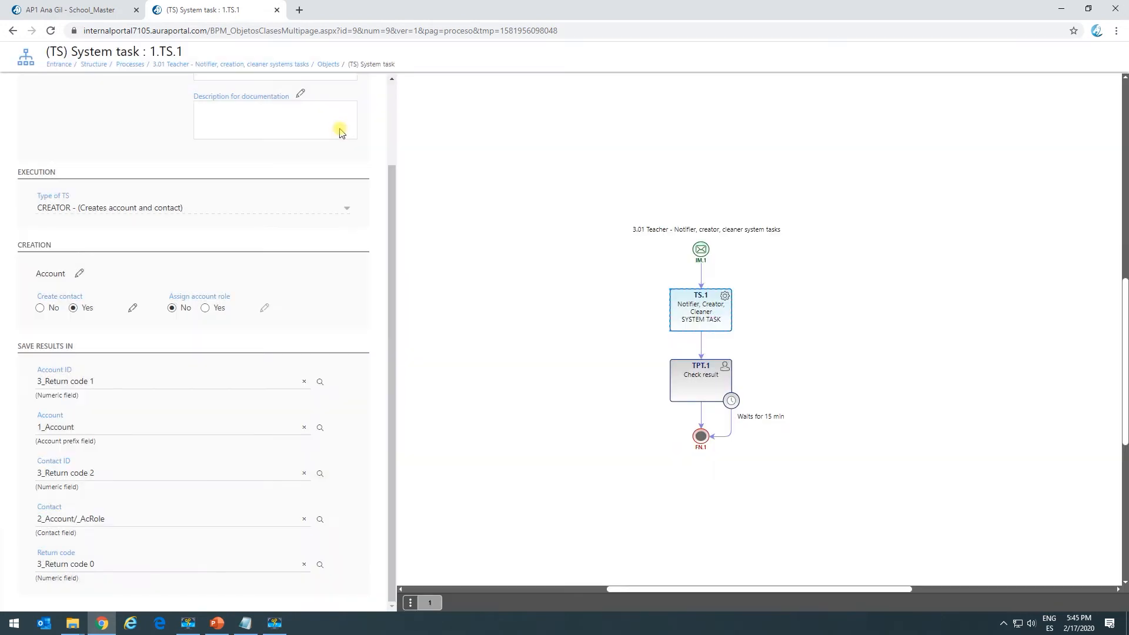
Return to the portal and close the contacts list and the Helo world! account record.
left_click(75, 10)
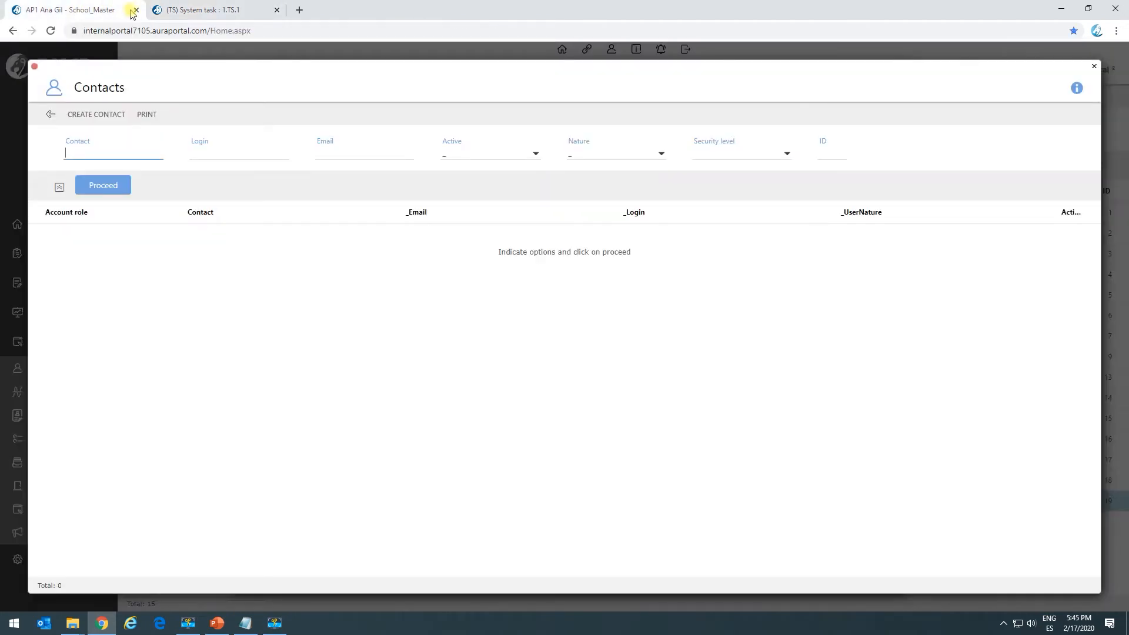
left_click(34, 66)
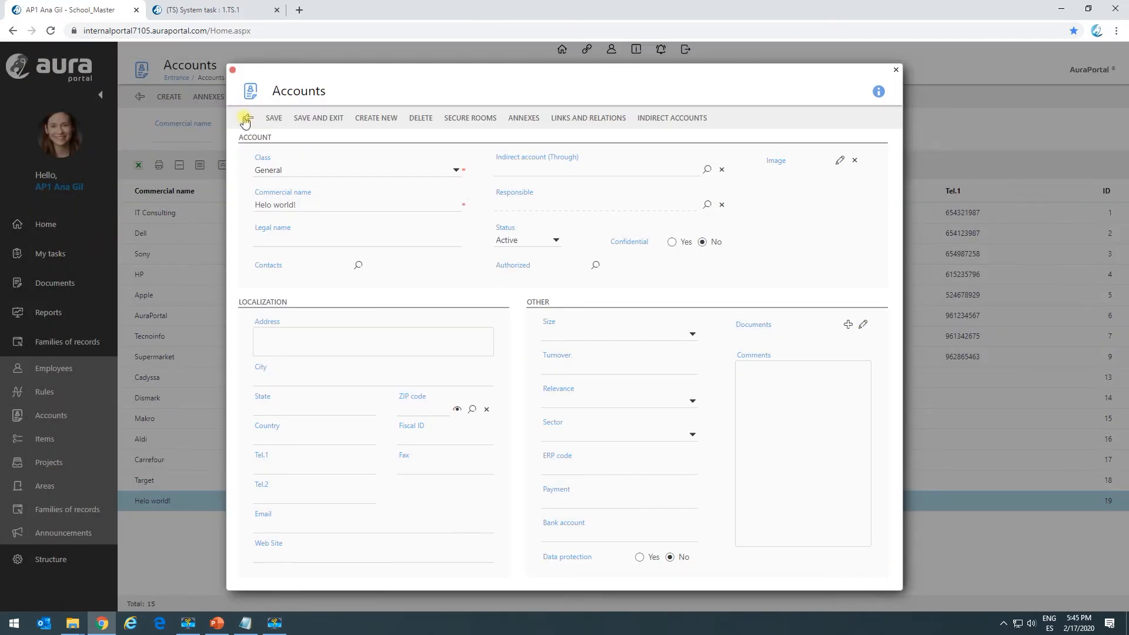
left_click(233, 71)
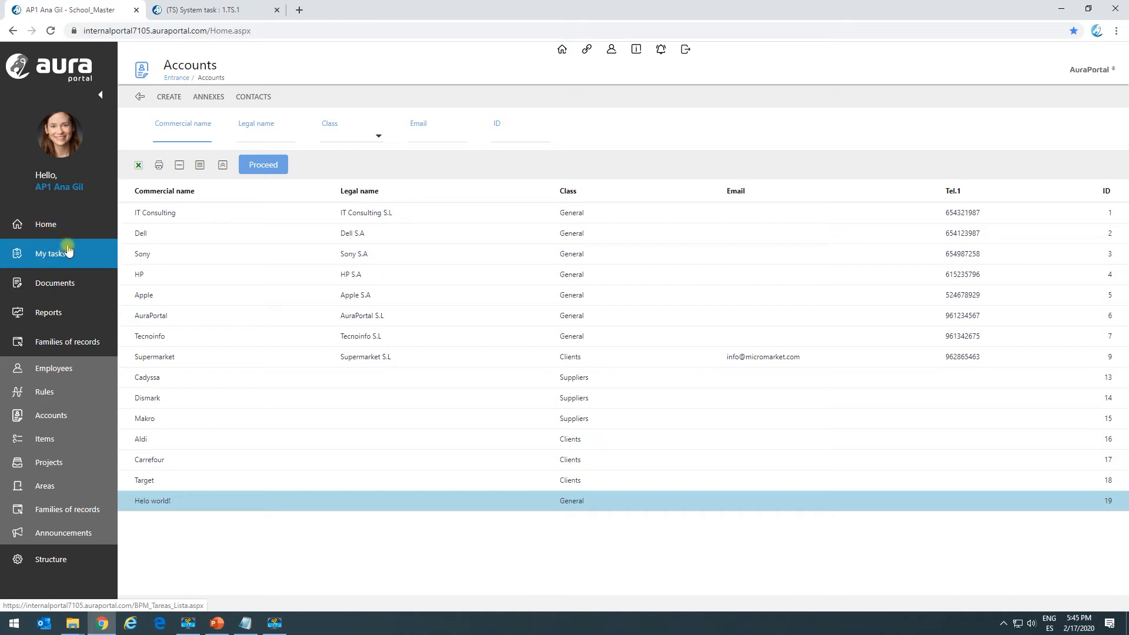
Open the start form of the 3.01 Teacher - Notifier, creator, cleaner system tasks process and enter the name 222 Helo world!
left_click(64, 253)
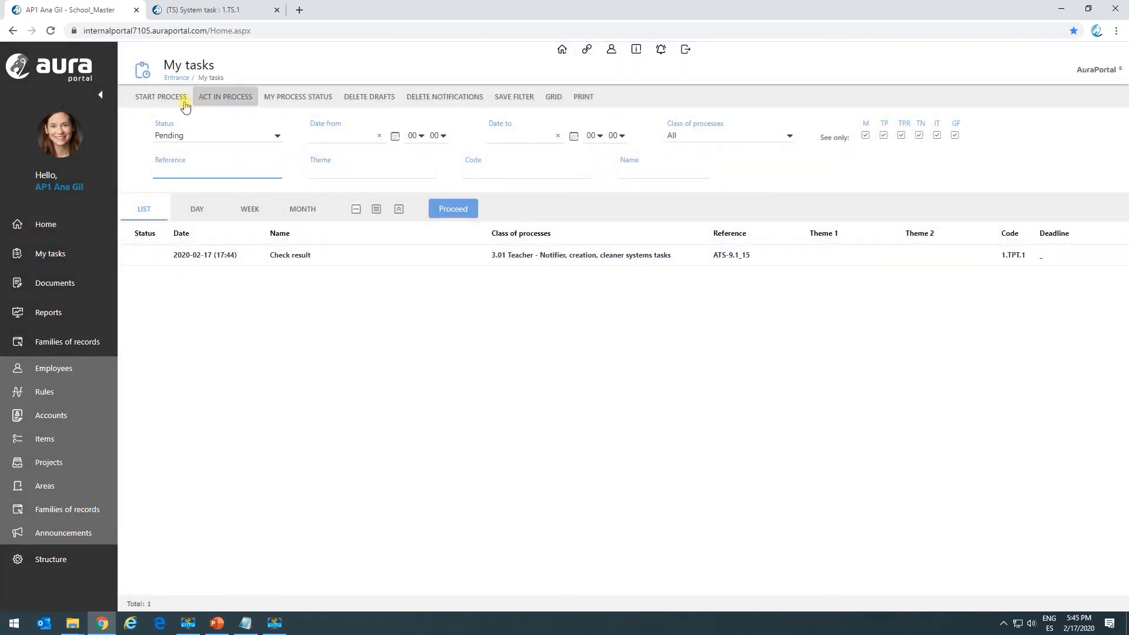
left_click(178, 108)
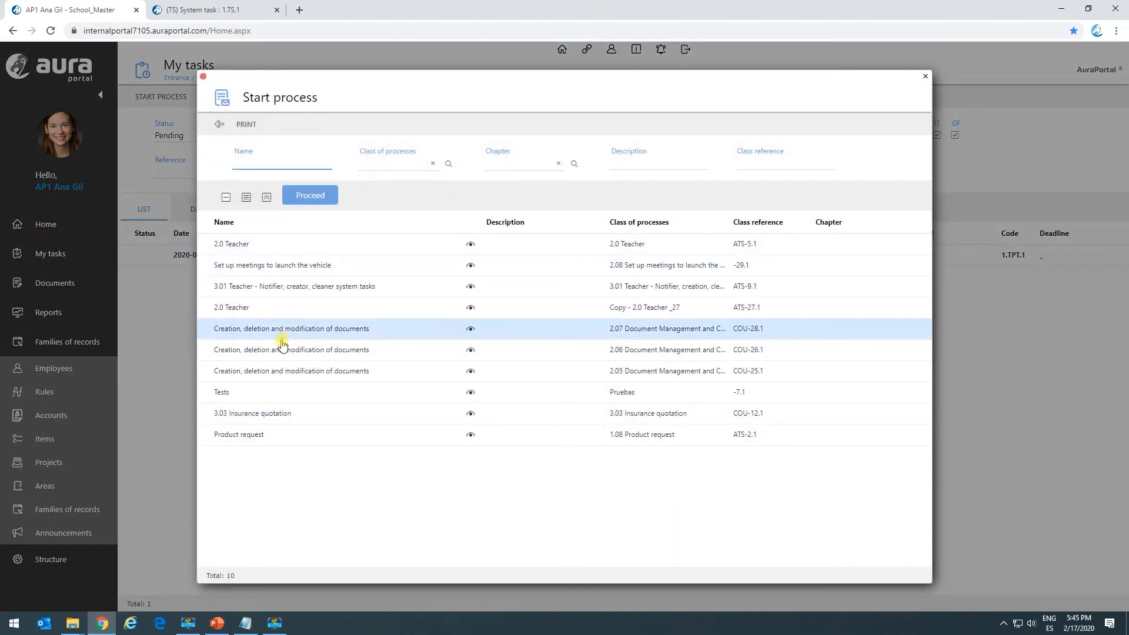
left_click(274, 287)
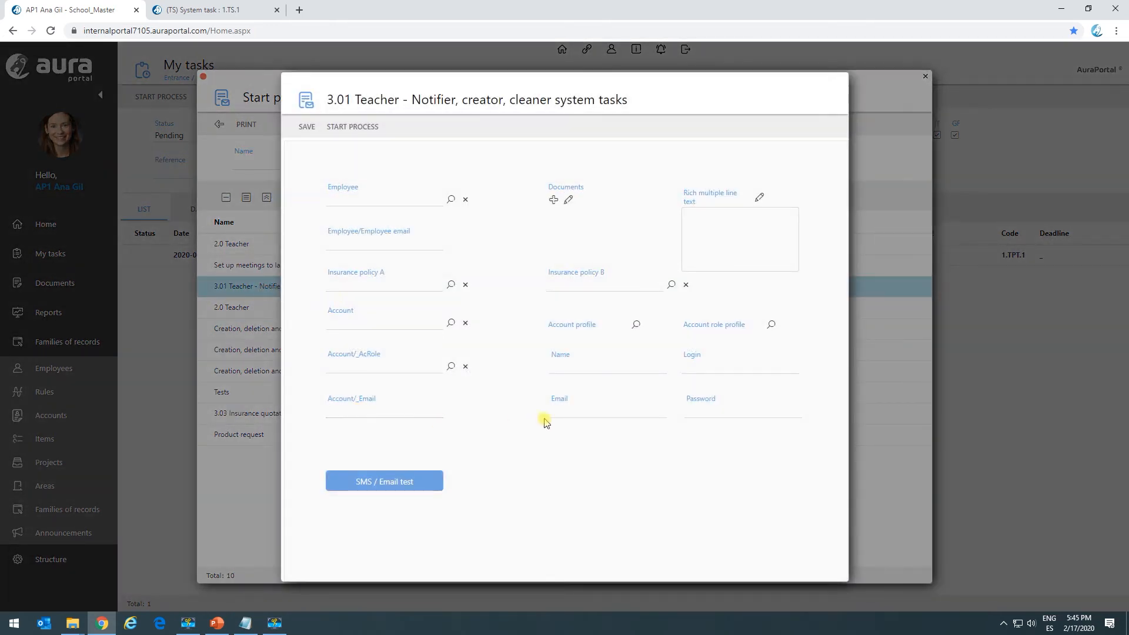
left_click(570, 369)
left_click(576, 391)
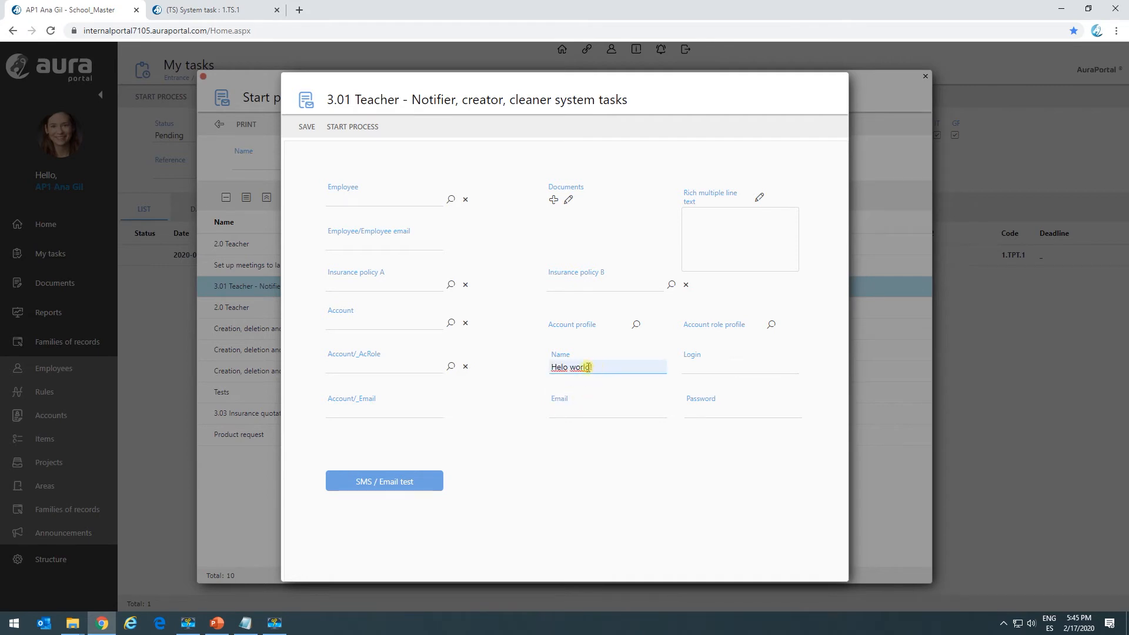
left_click(553, 366)
type("222")
left_click_drag(623, 365, 512, 367)
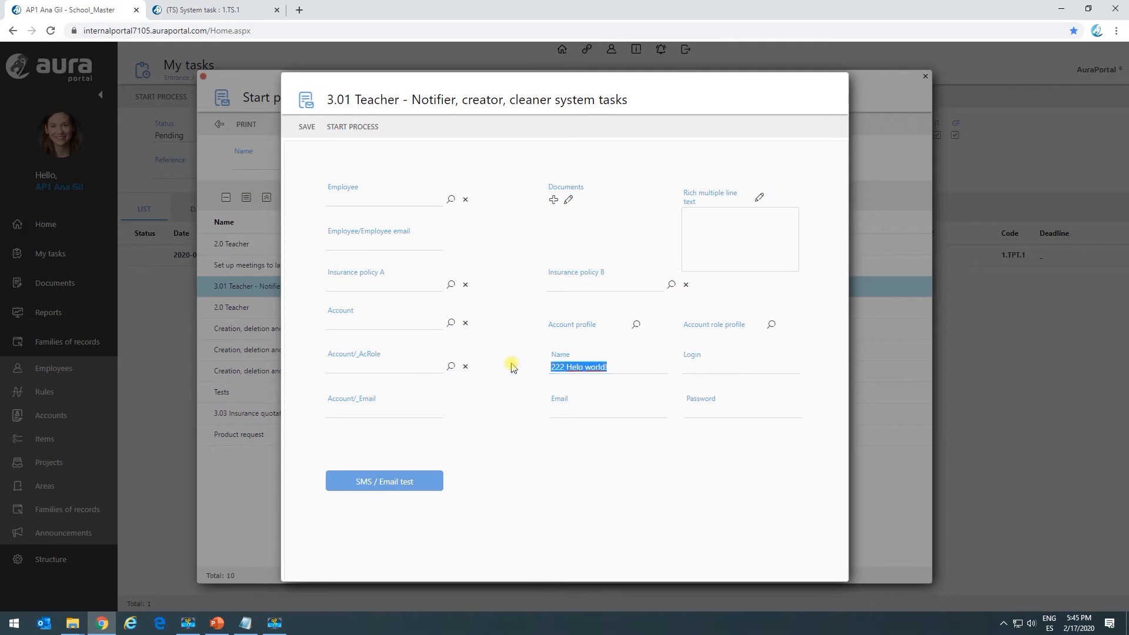
Fill in Account/_Email with an email address, copy it into the Email field and start the process.
left_click(573, 410)
left_click(383, 411)
left_click(377, 435)
left_click_drag(402, 411, 302, 415)
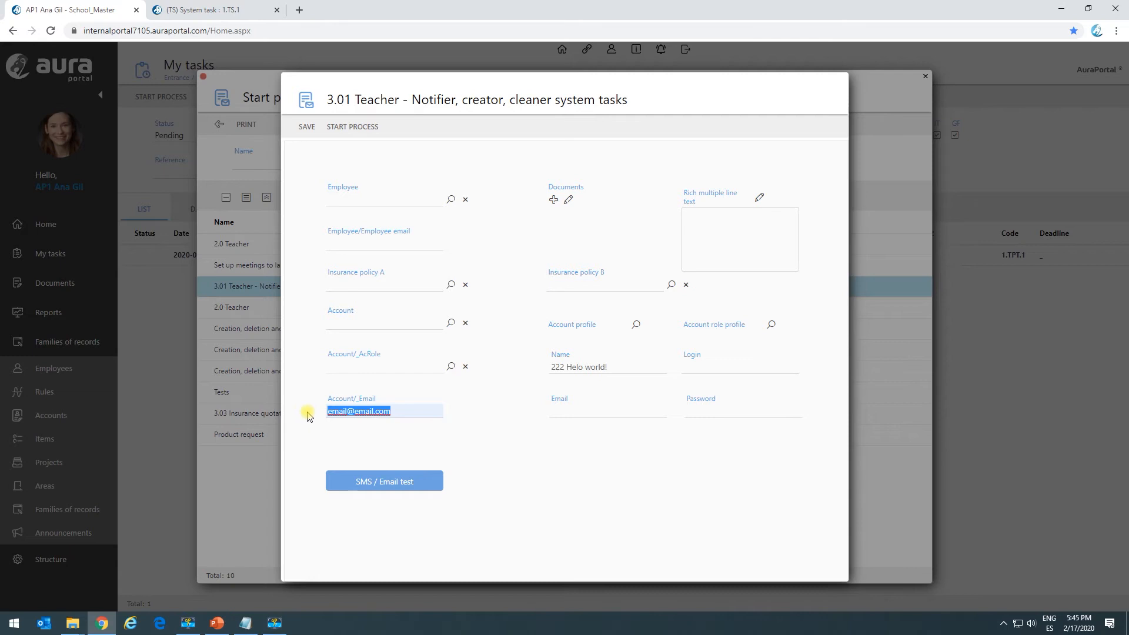
key("ctrl+c")
left_click(573, 410)
key("ctrl+v")
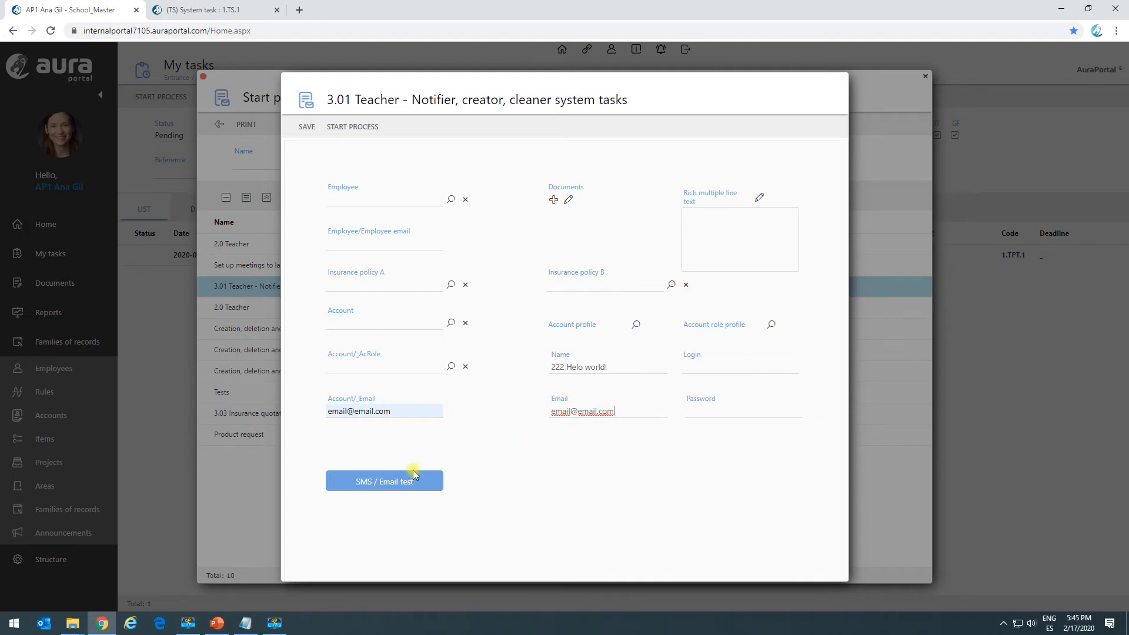
left_click(348, 128)
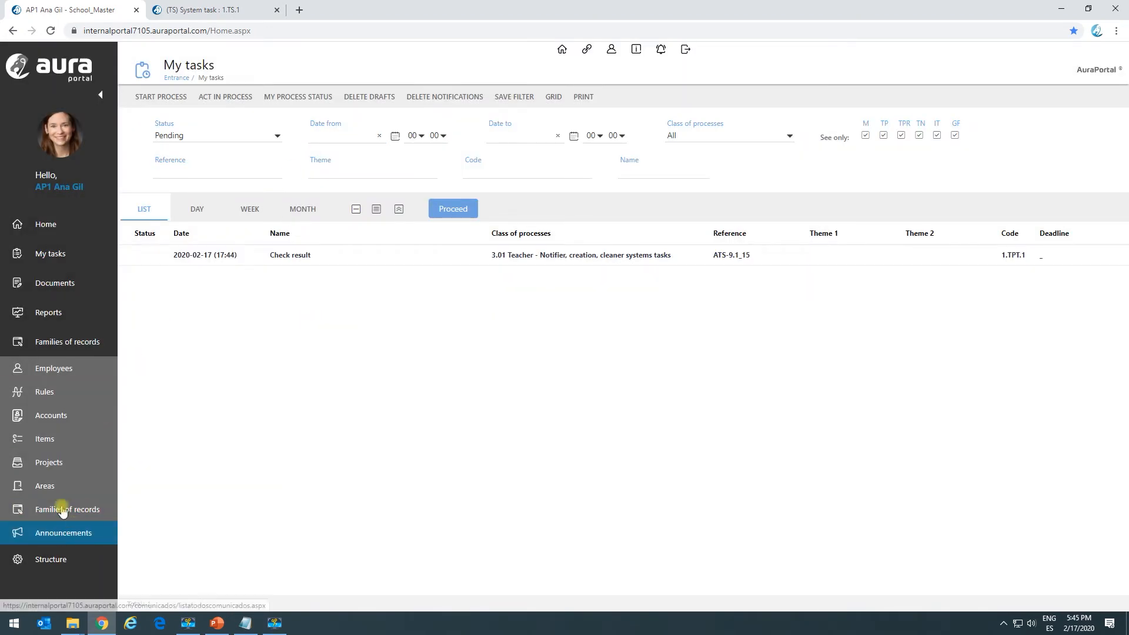
Inspect the 222 Helo world! account in the accounts list, look up its contact, and close the record.
left_click(51, 415)
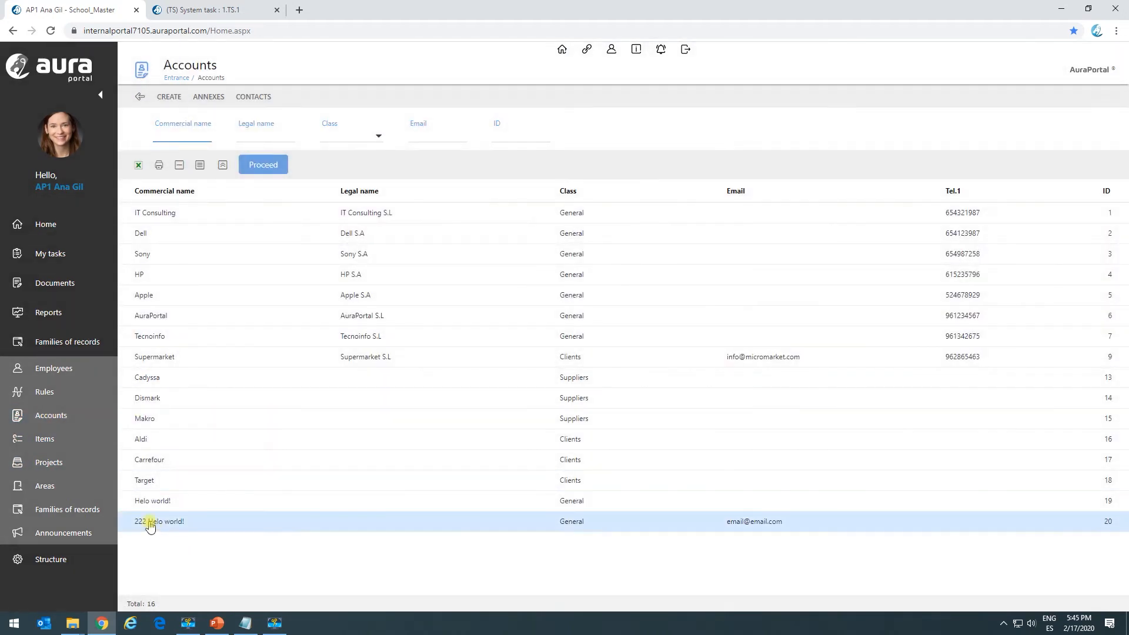
double_click(154, 522)
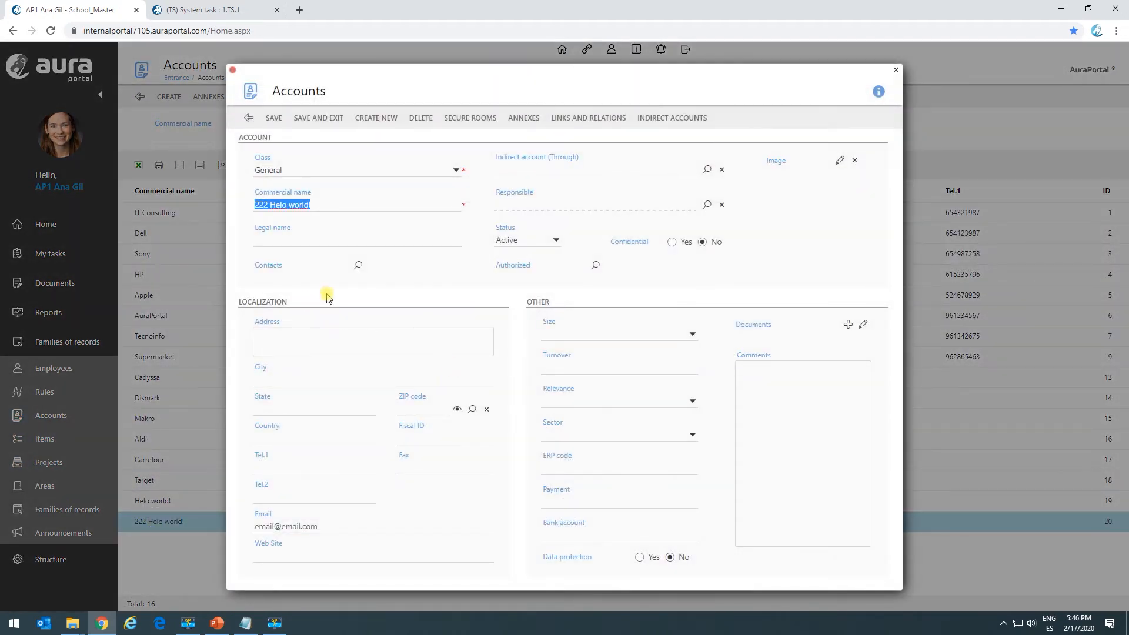
left_click(358, 266)
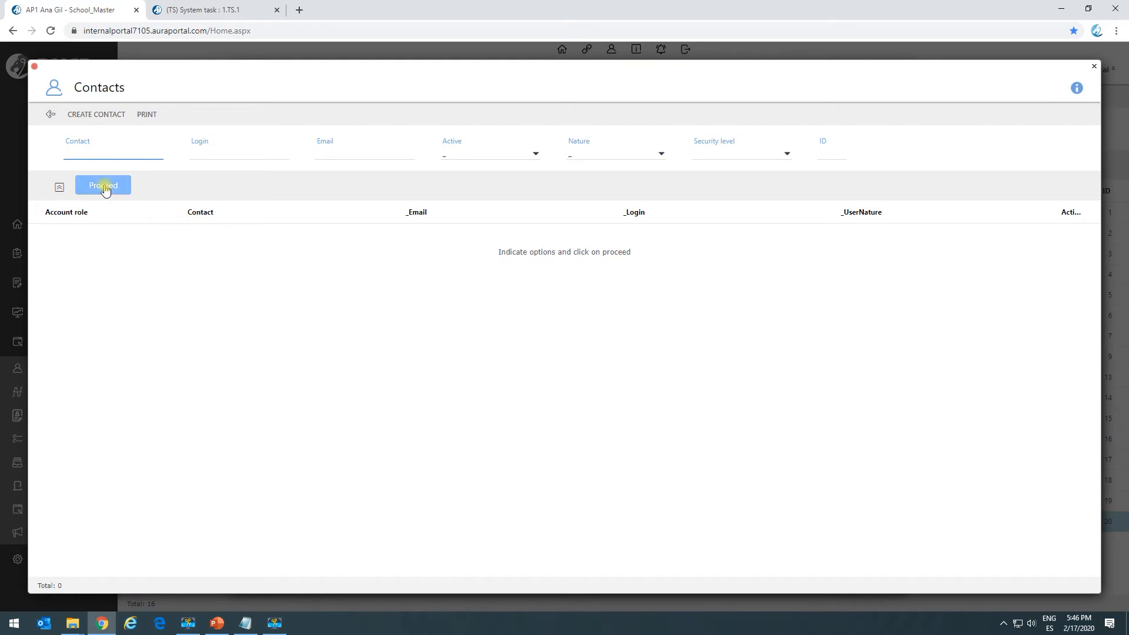
left_click(104, 187)
double_click(209, 242)
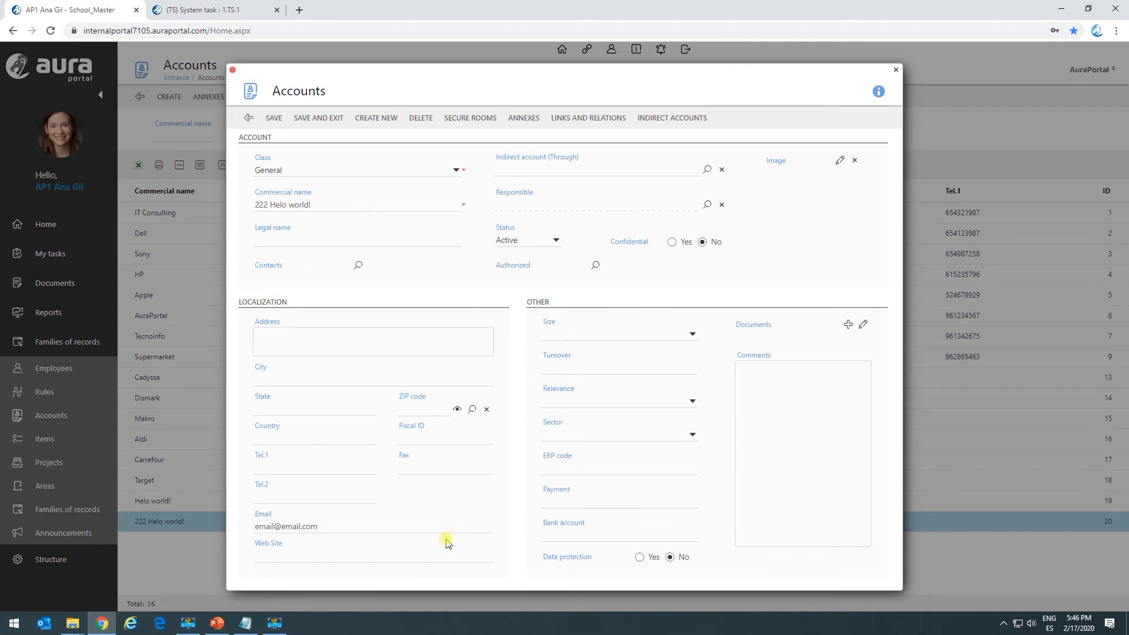
left_click(249, 117)
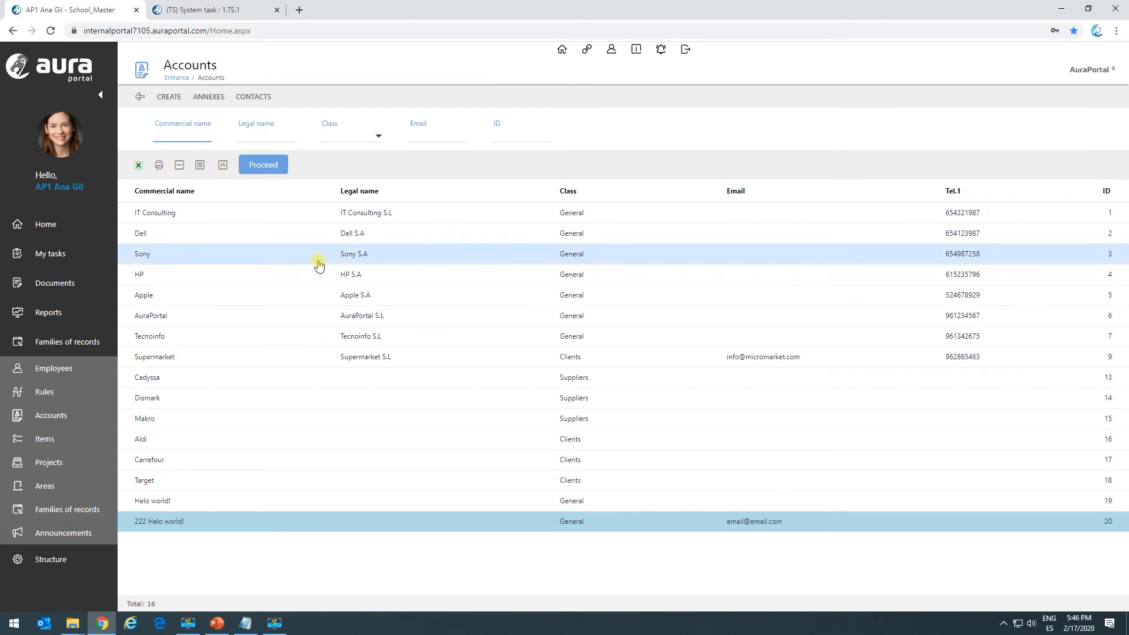
Return to the TS.1 system task and delete all of its entered data.
left_click(214, 9)
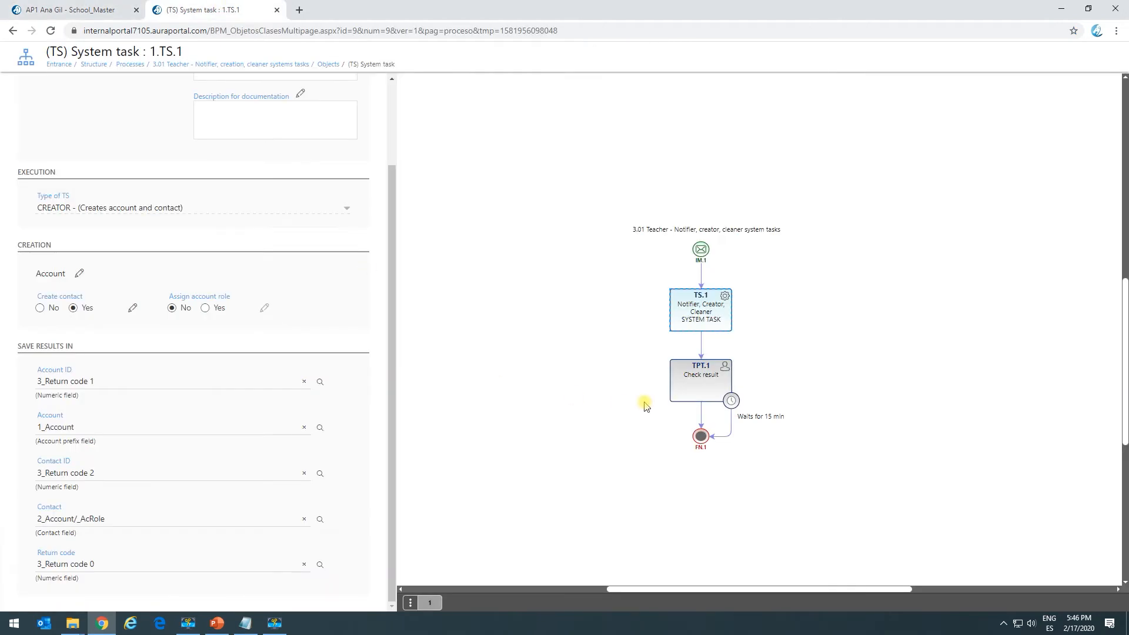
scroll(320, 253, "up", 3)
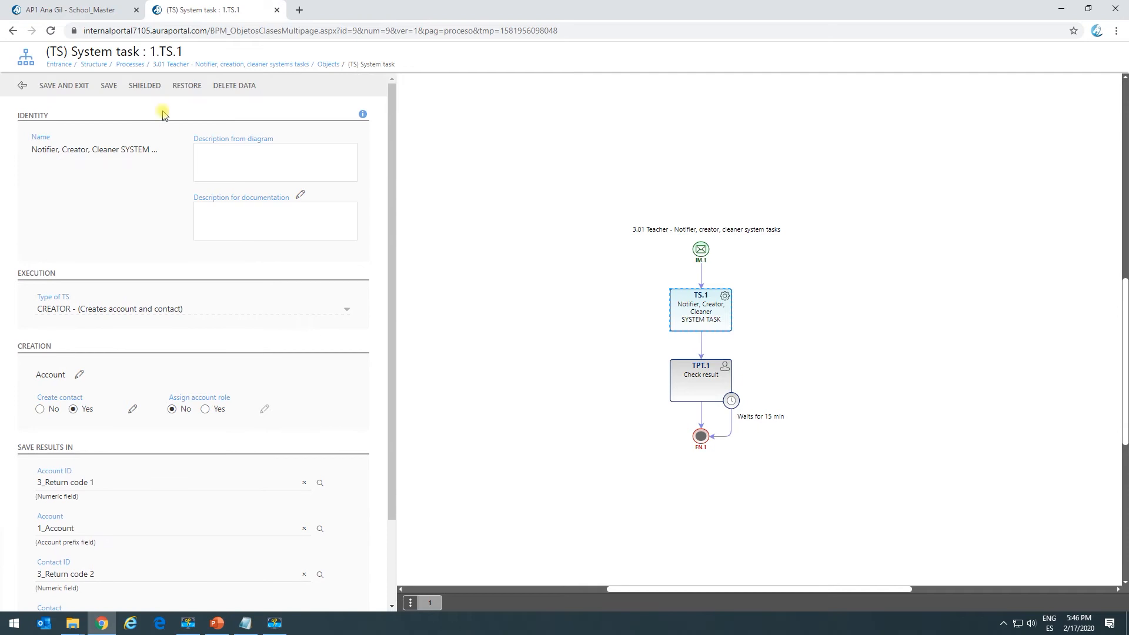
left_click(238, 90)
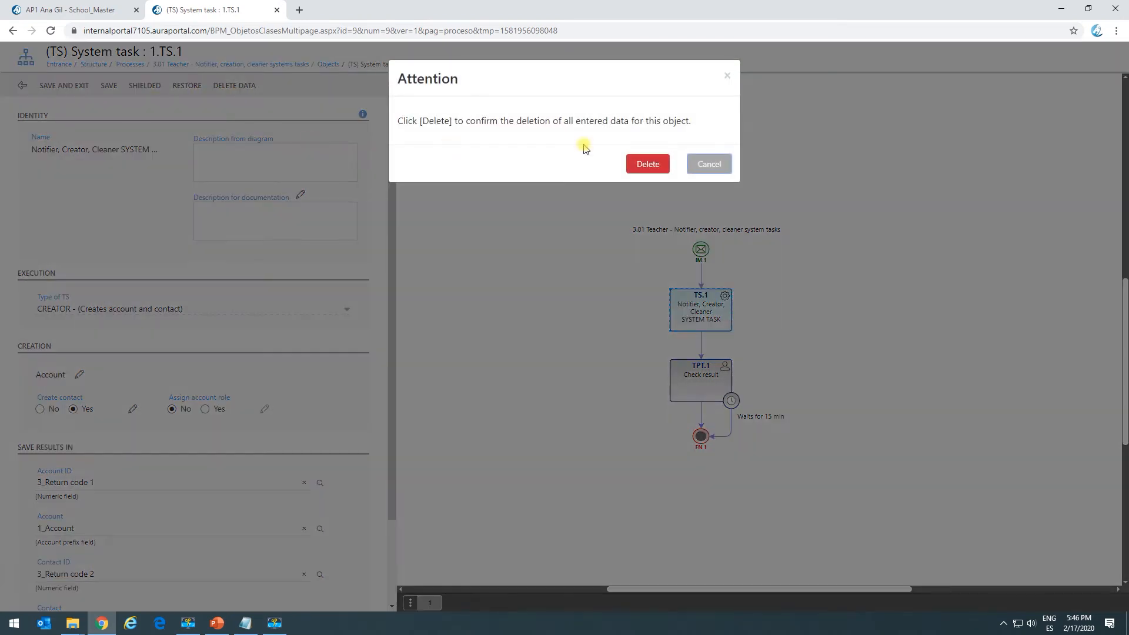
left_click(647, 165)
left_click(240, 223)
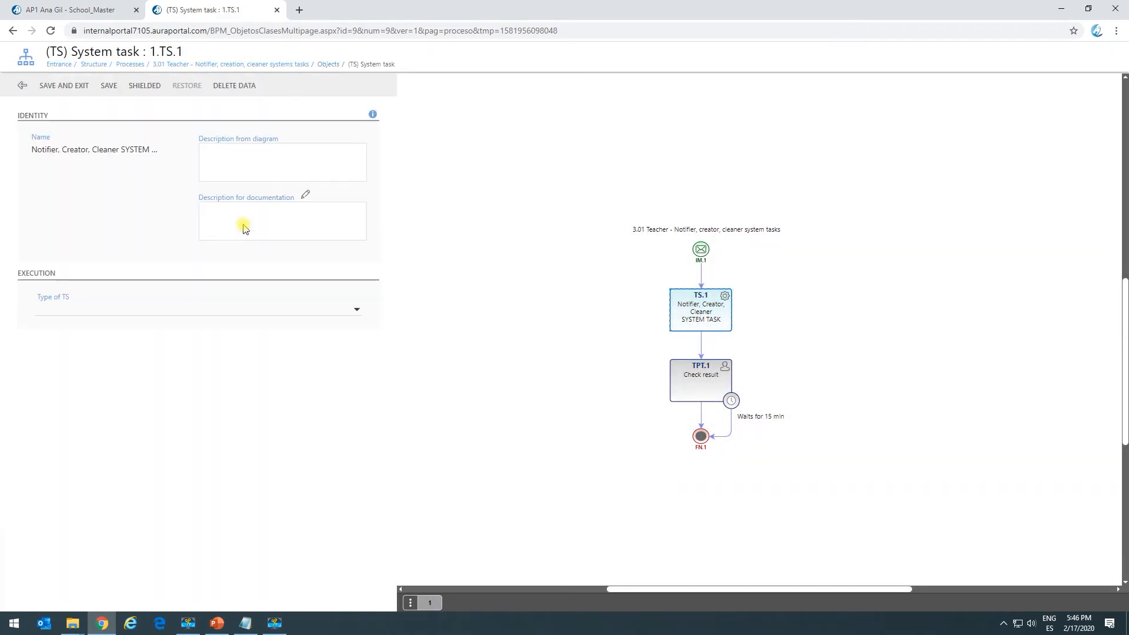
Set the system task's type to CREATOR with the function Creates family of registers element.
left_click(166, 310)
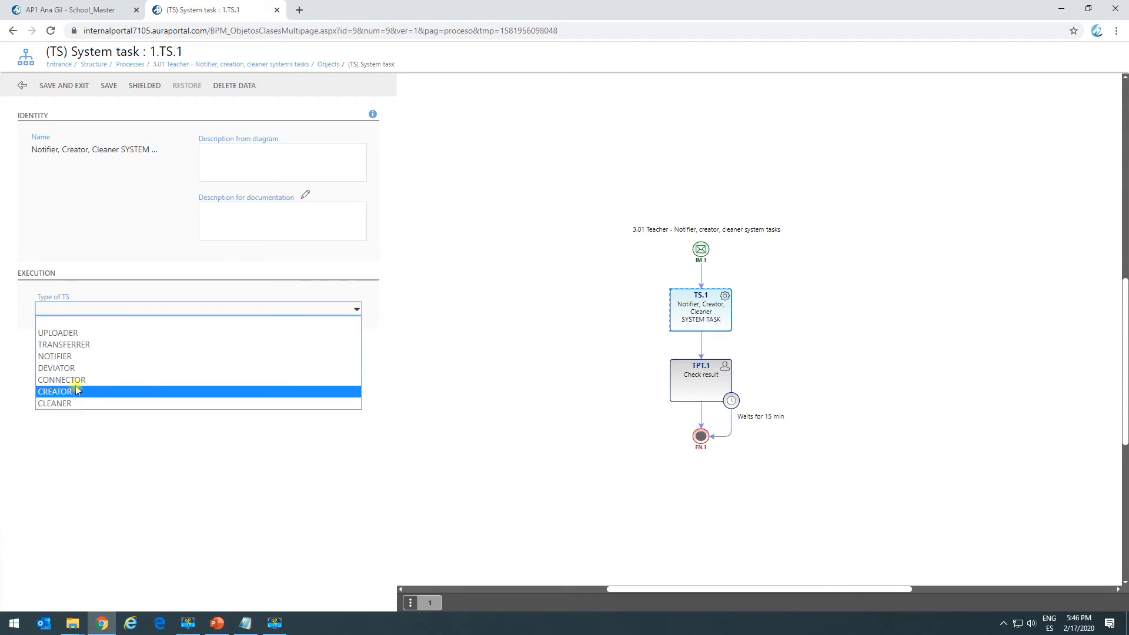
left_click(56, 391)
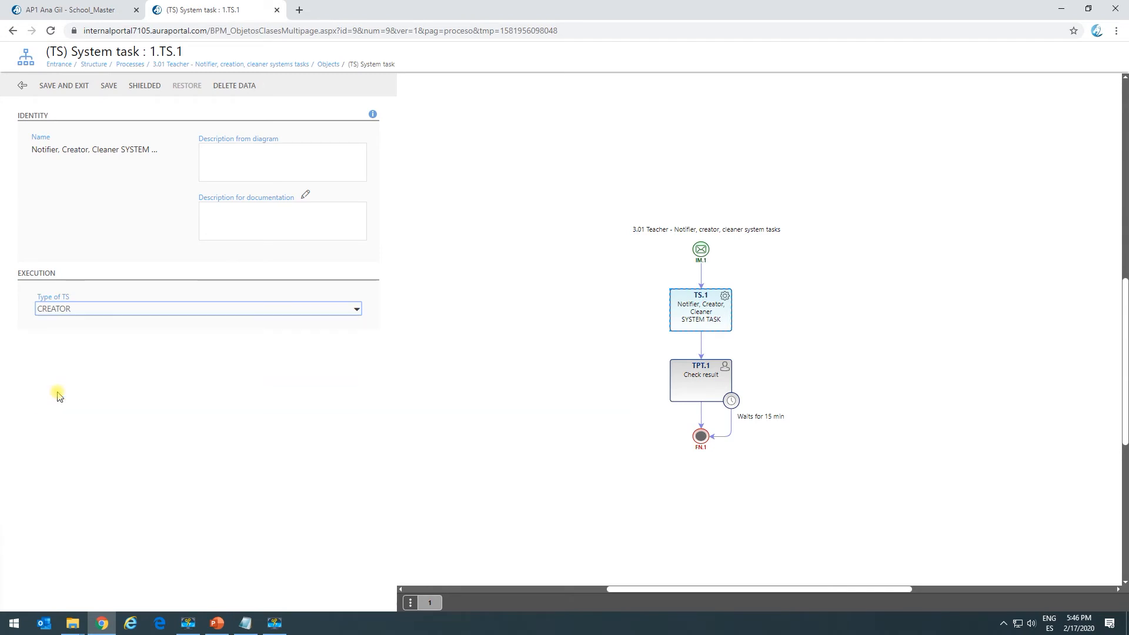
left_click(84, 347)
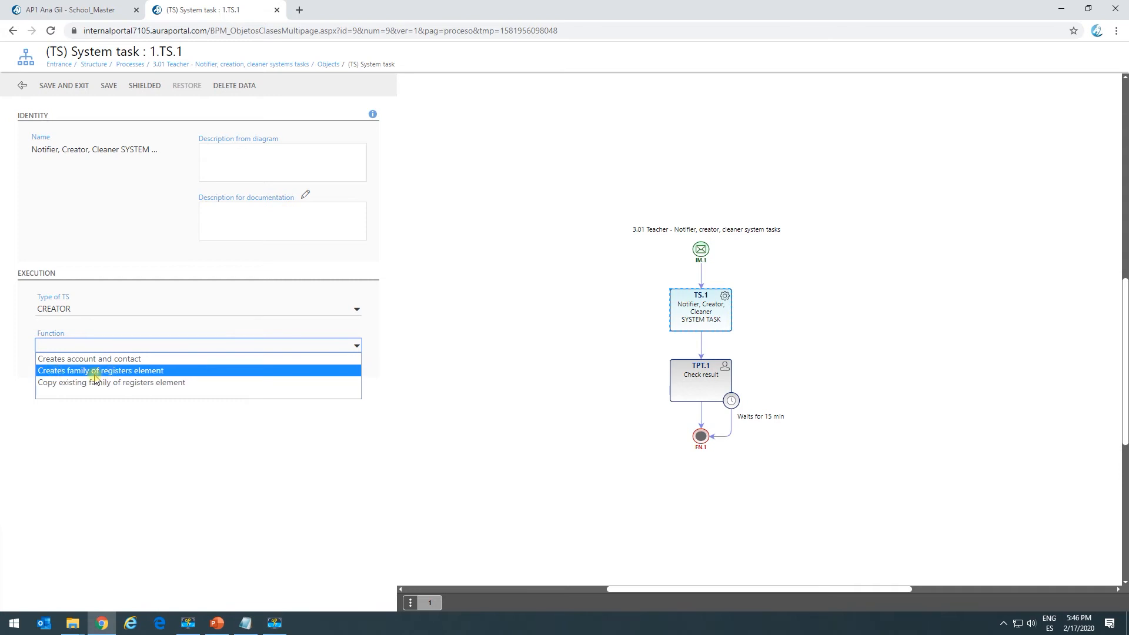
left_click(126, 372)
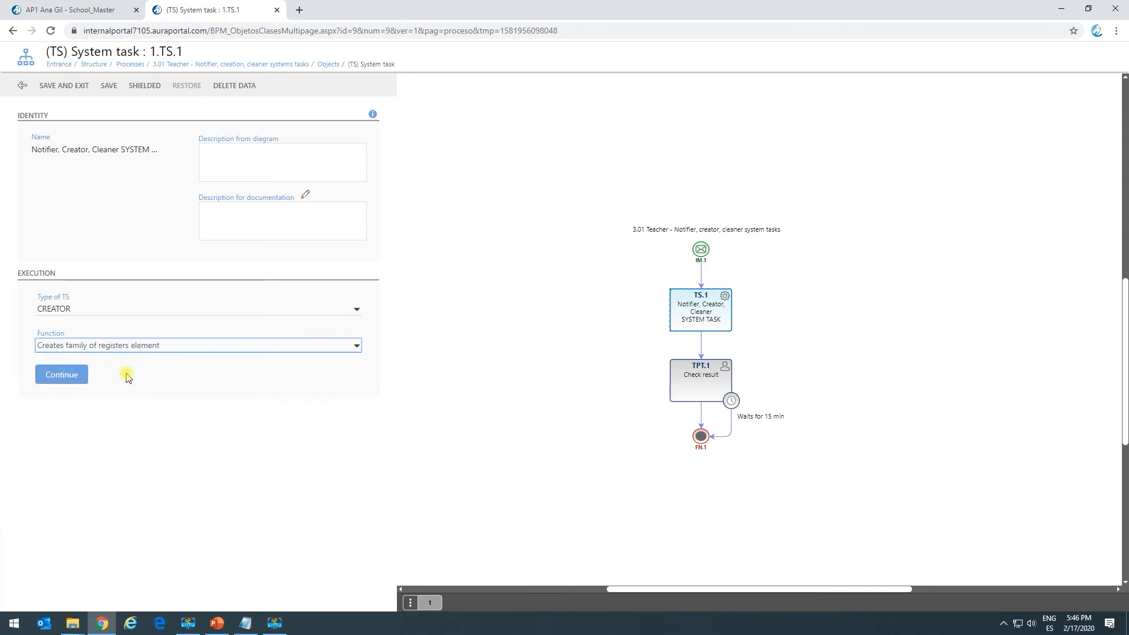
left_click(83, 375)
Create an element entry for the Insurance policies family, using panel field Name as its name and General as its class.
left_click(48, 347)
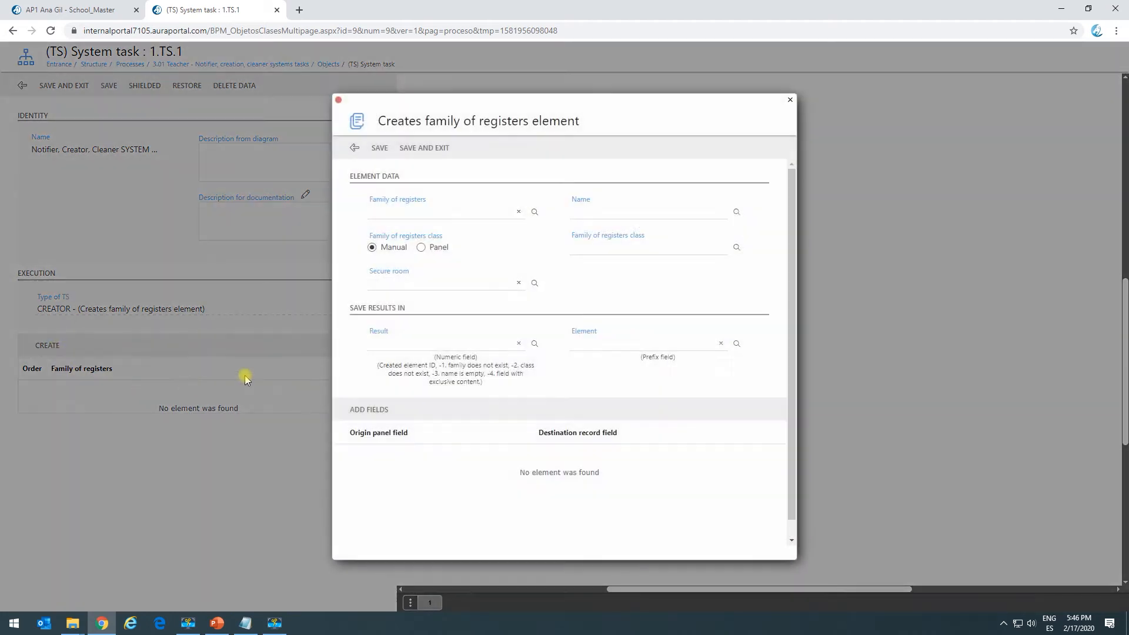
left_click(534, 212)
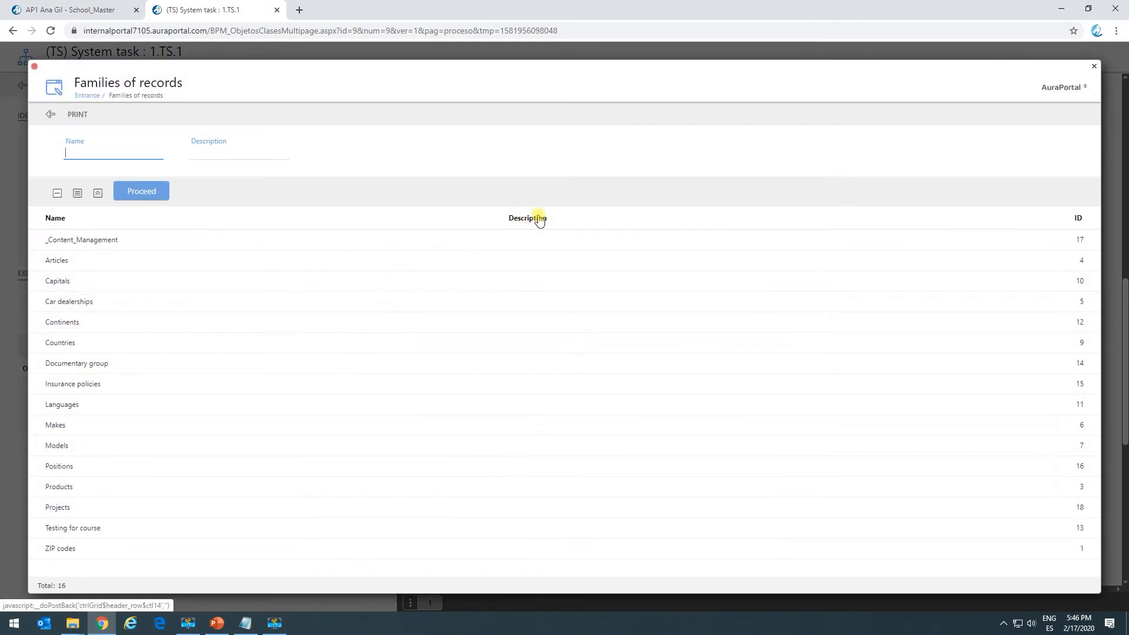
left_click(123, 390)
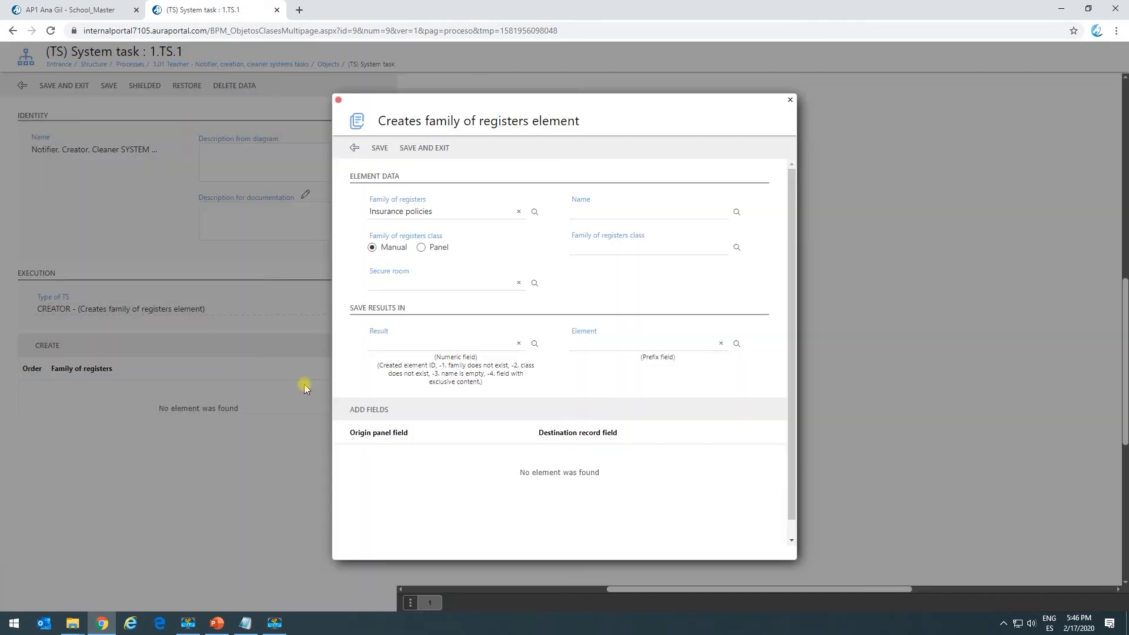
left_click(733, 215)
left_click(326, 299)
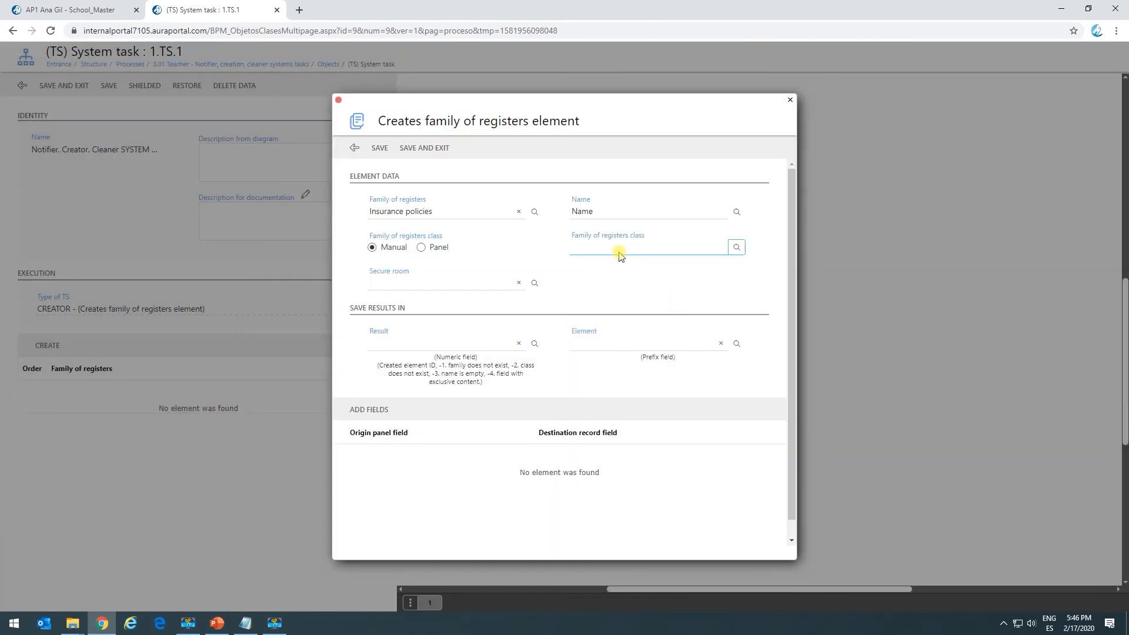
left_click(737, 247)
left_click(509, 245)
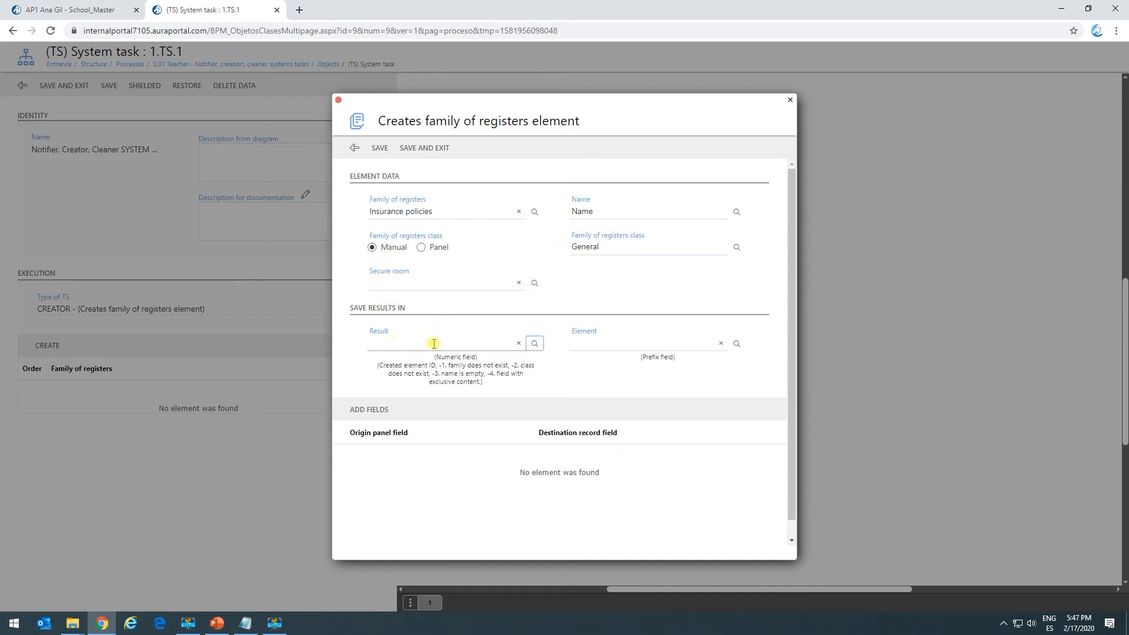
Save the creation result in Return code 1 and the element in Insurance policy A, and save the element settings.
left_click(534, 344)
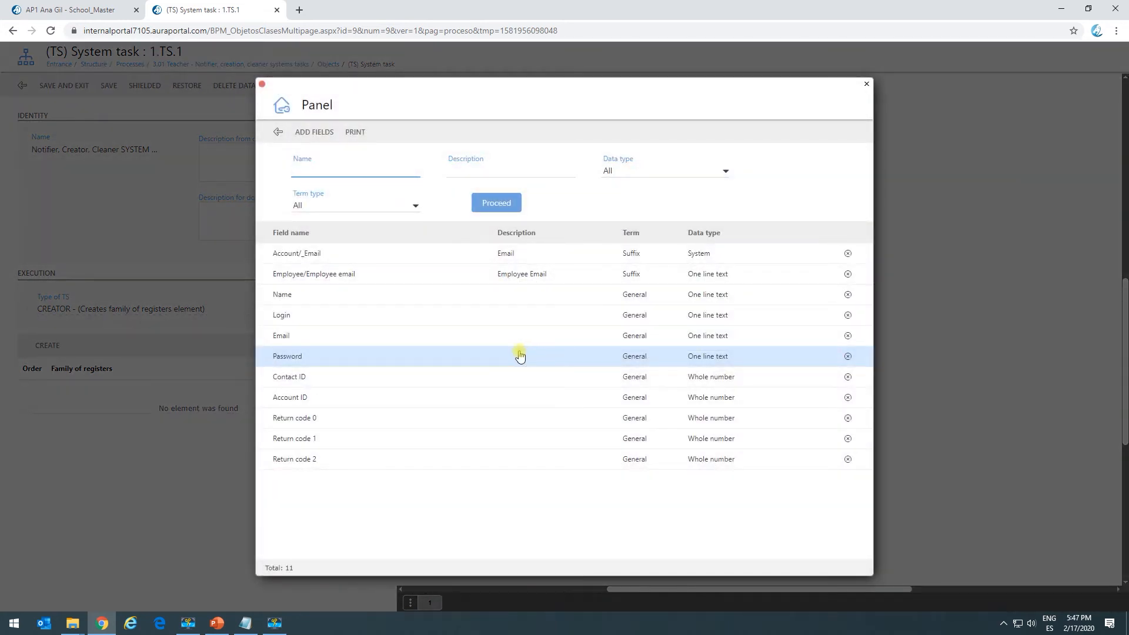
left_click(382, 445)
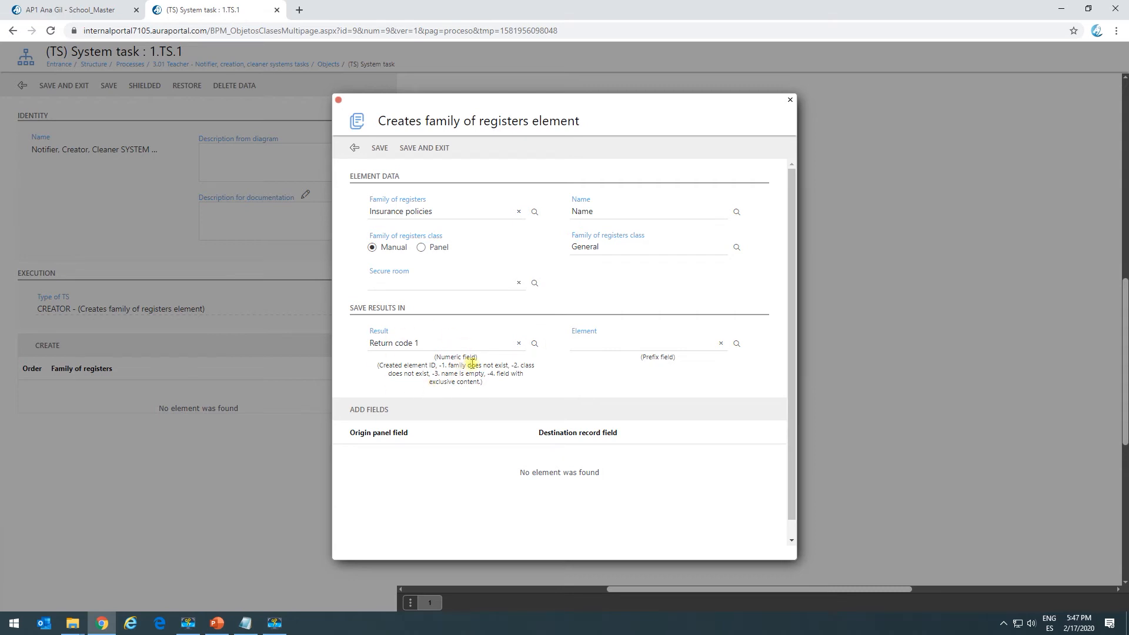
left_click(737, 344)
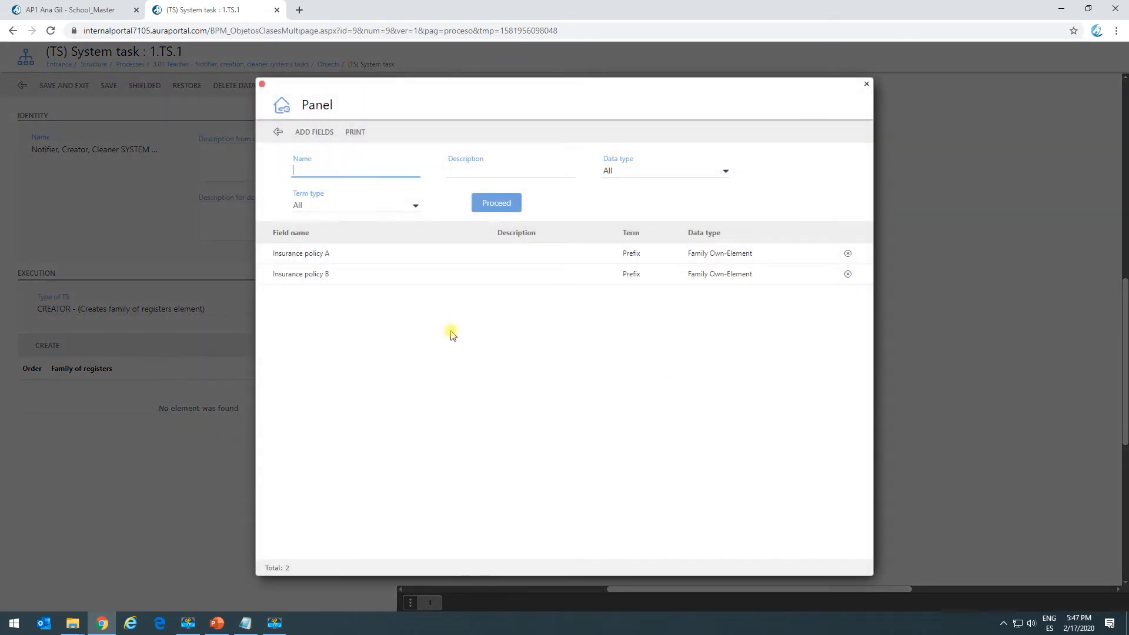
left_click(326, 253)
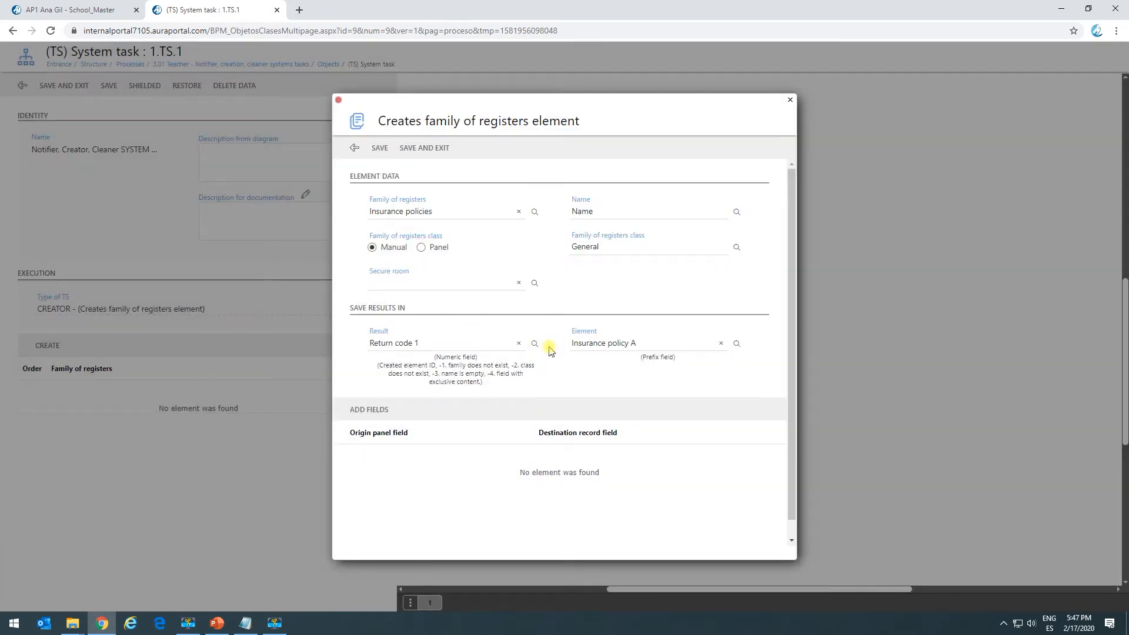
left_click(378, 411)
left_click(697, 165)
left_click(379, 157)
Add a field correspondence from the panel field Name to the record field Model and save it.
left_click(371, 412)
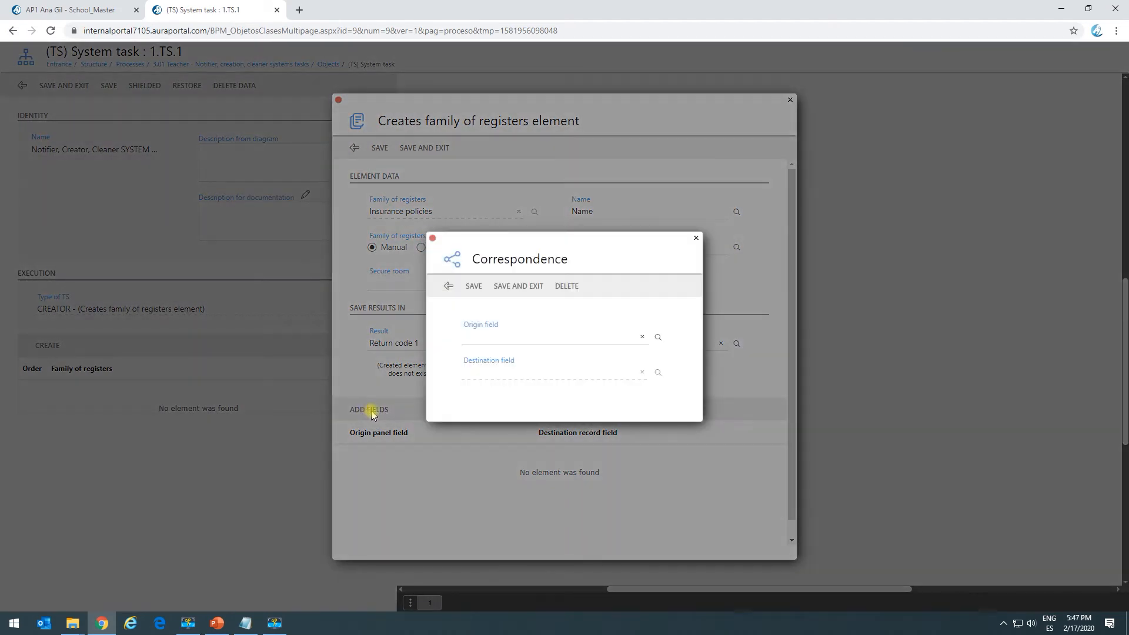
left_click(659, 339)
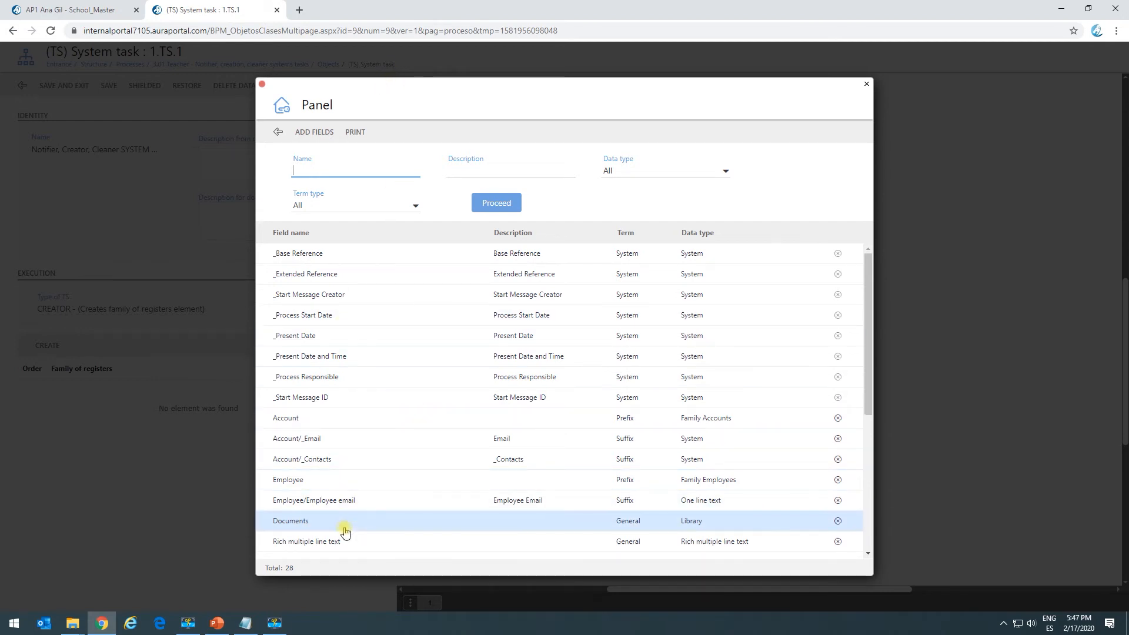
scroll(342, 456, "down", 5)
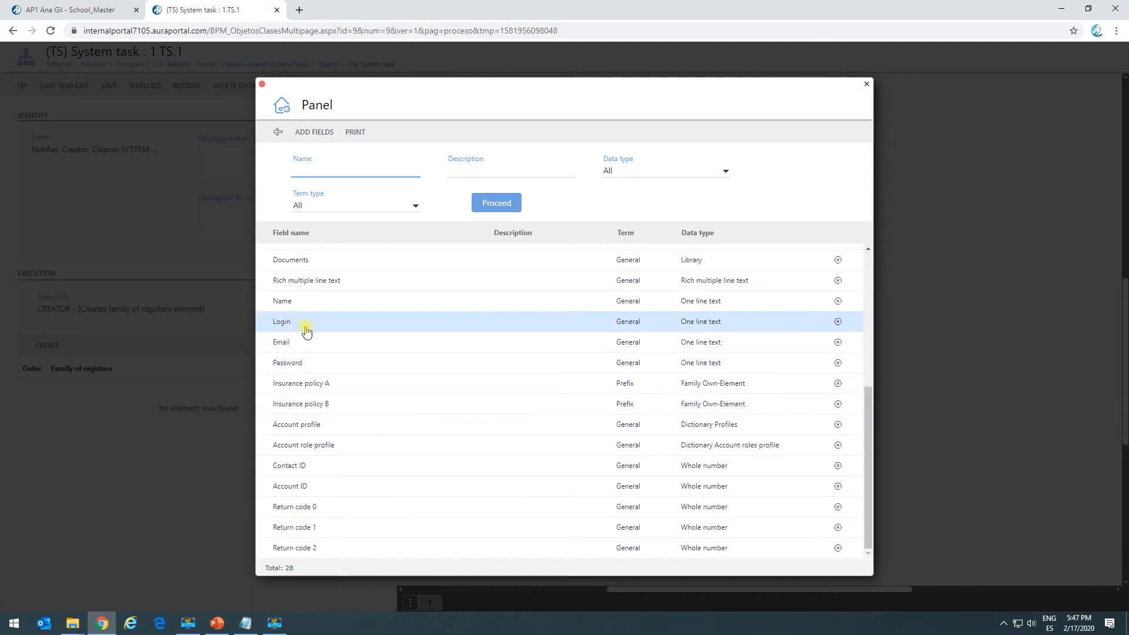
left_click(306, 301)
left_click(658, 372)
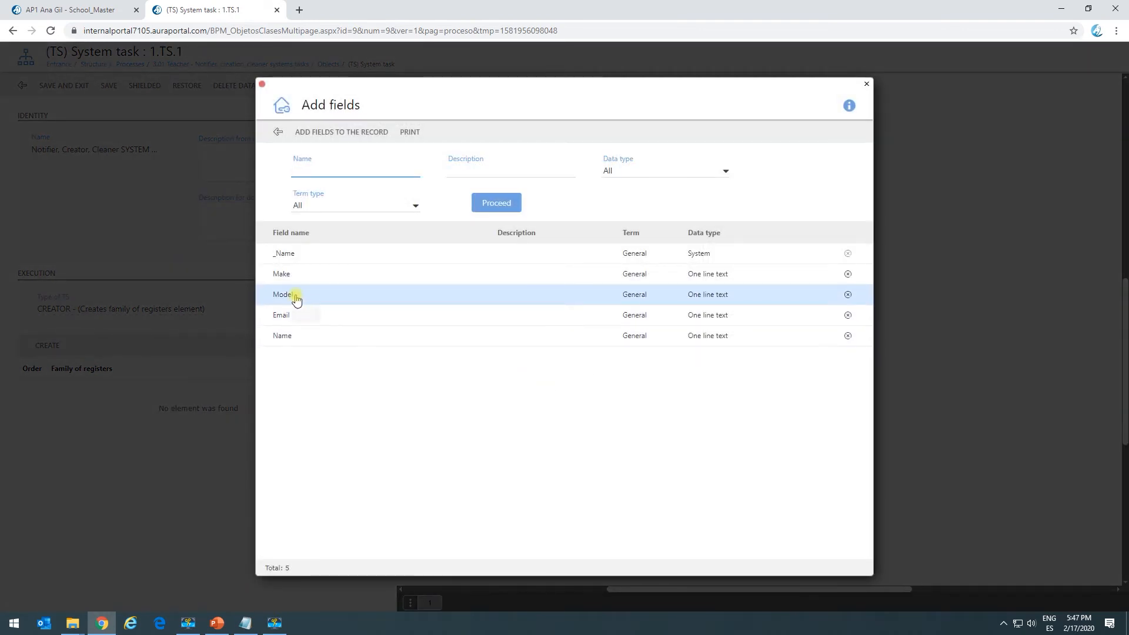
left_click(295, 298)
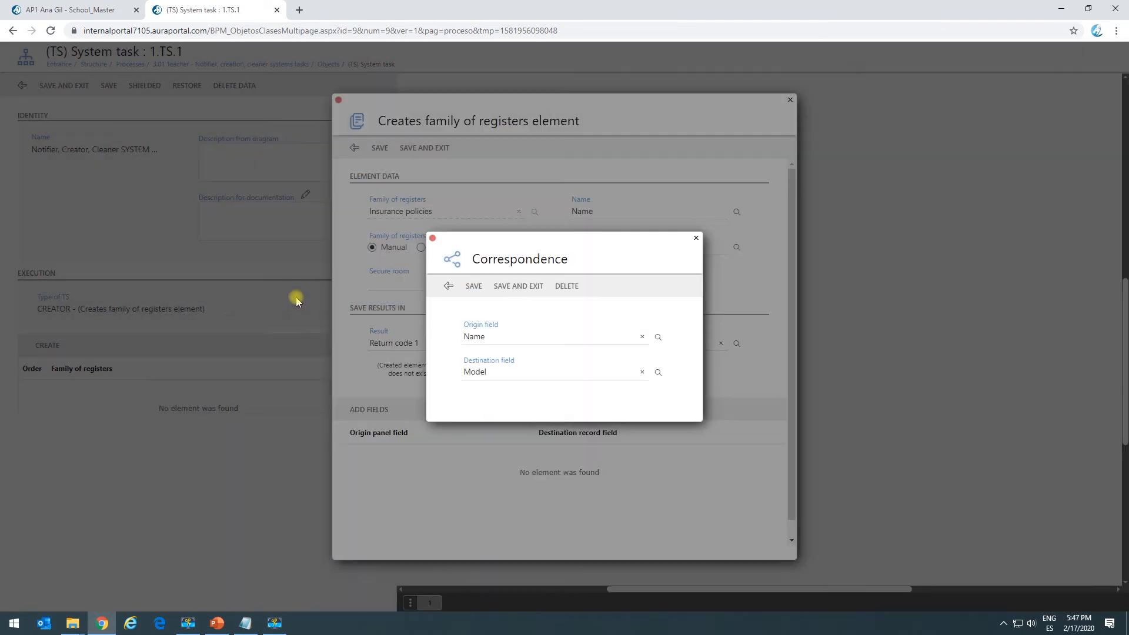
left_click(530, 287)
Add a correspondence from the panel field Name to the record field Make, and save the element entry and the system task.
left_click(378, 409)
left_click(656, 336)
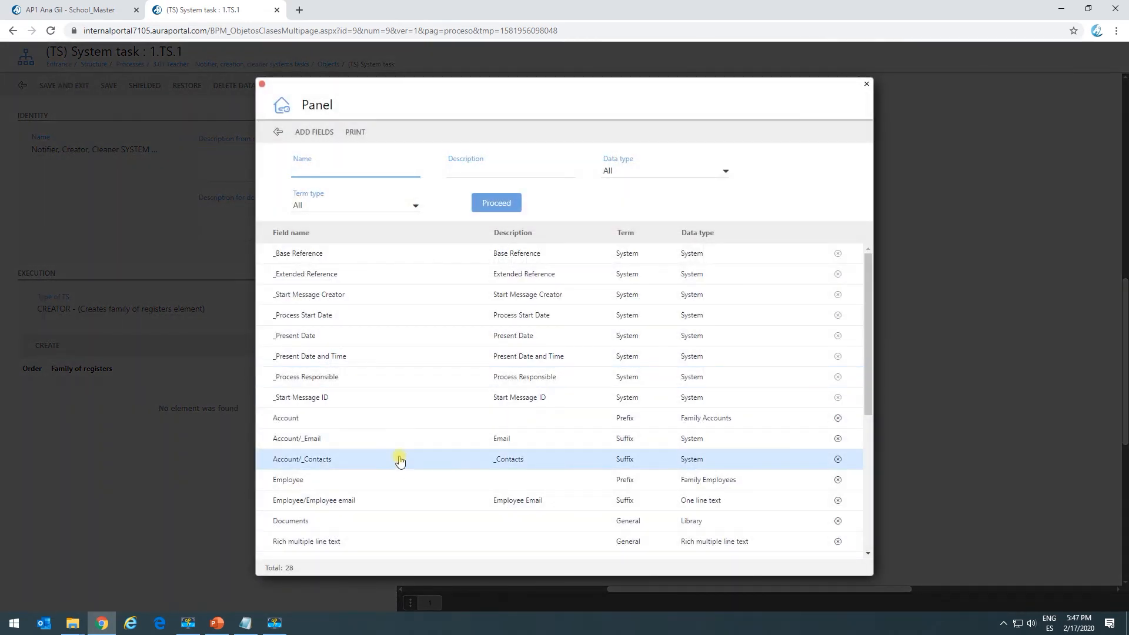
scroll(400, 461, "down", 4)
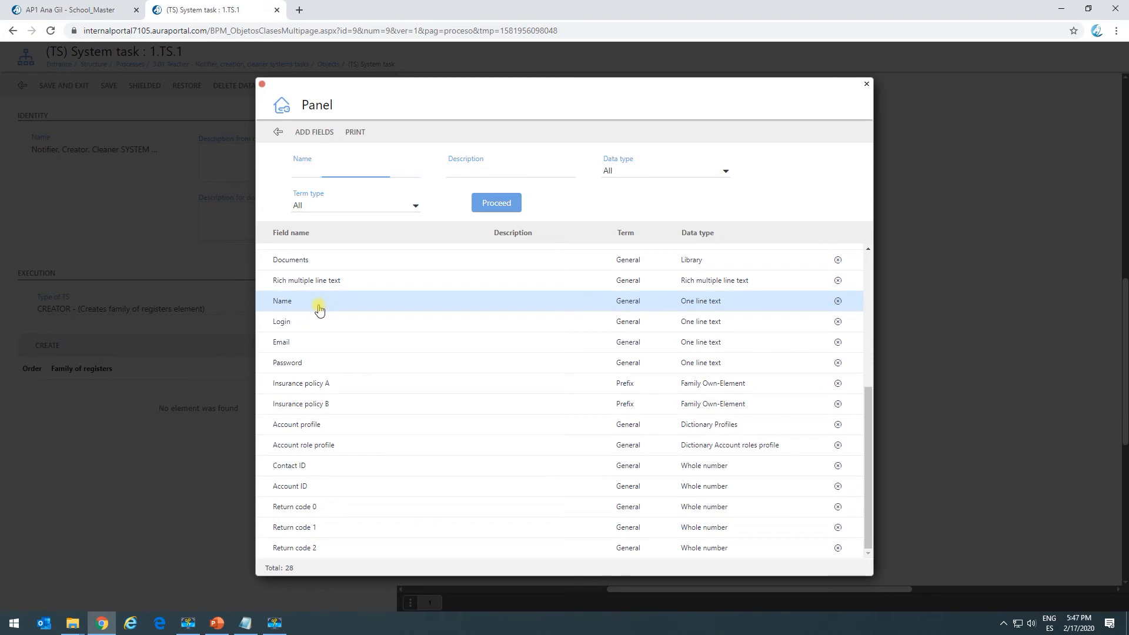
left_click(318, 305)
left_click(657, 372)
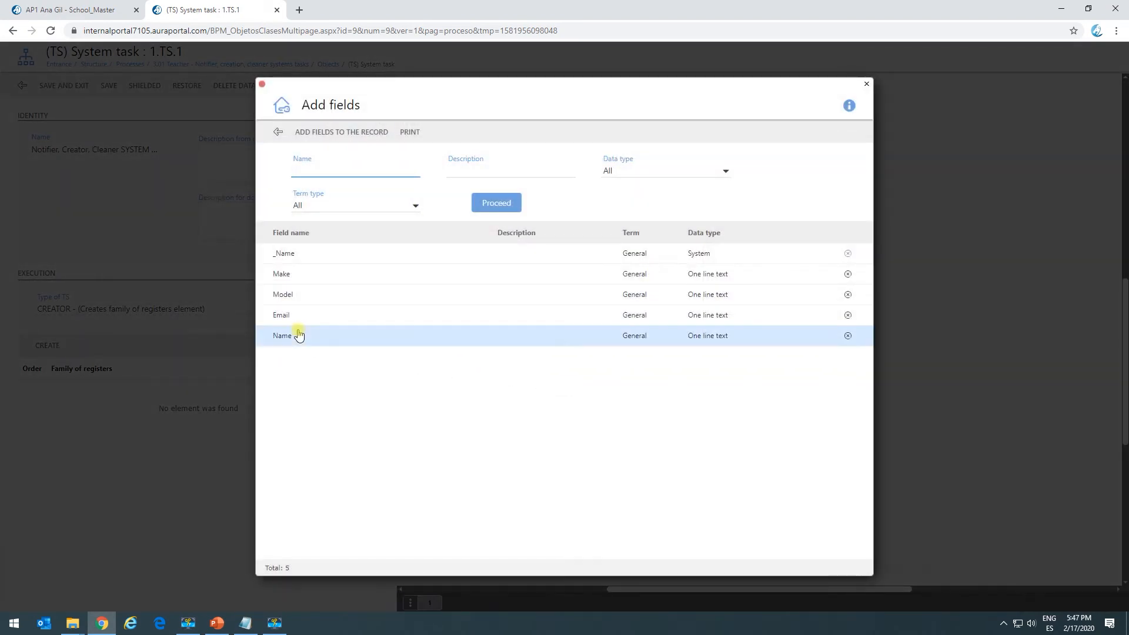
left_click(304, 283)
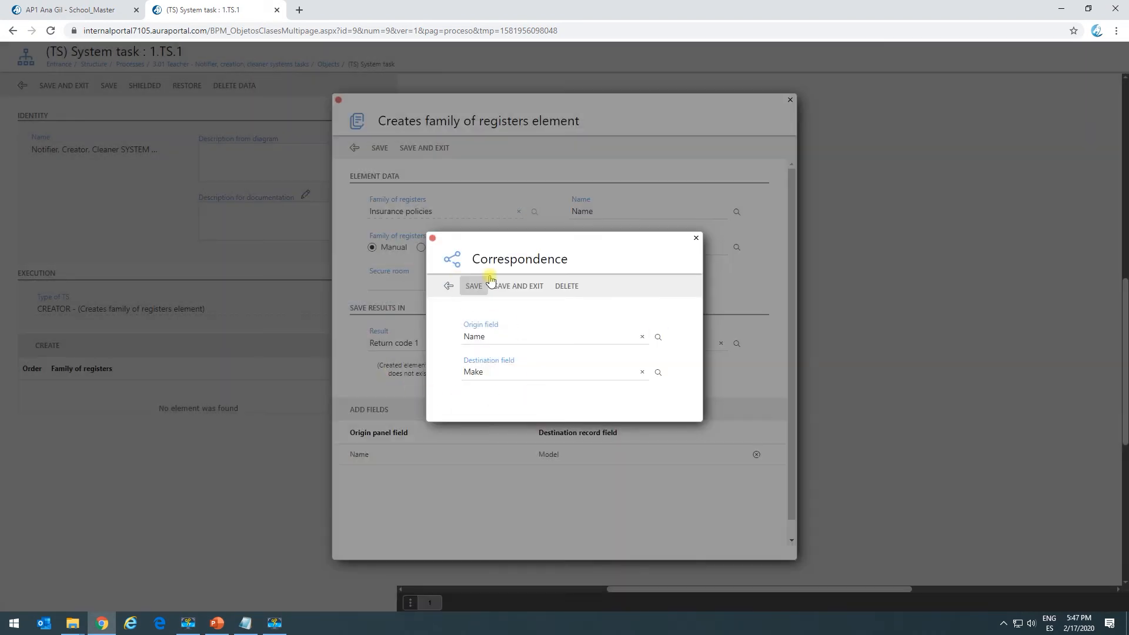
left_click(504, 292)
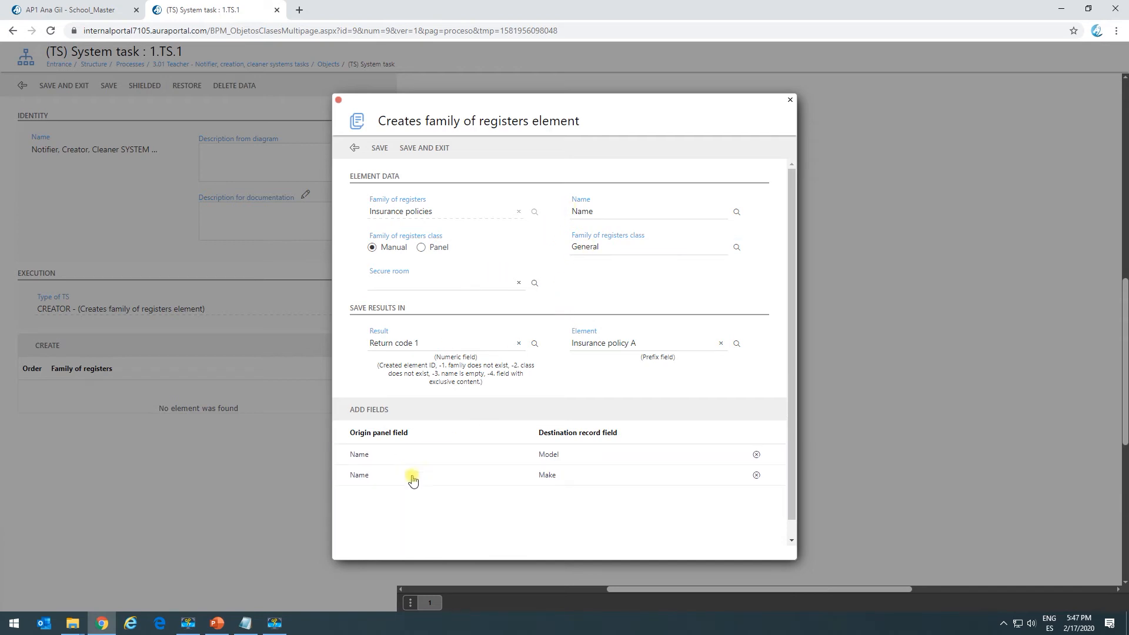
left_click(427, 157)
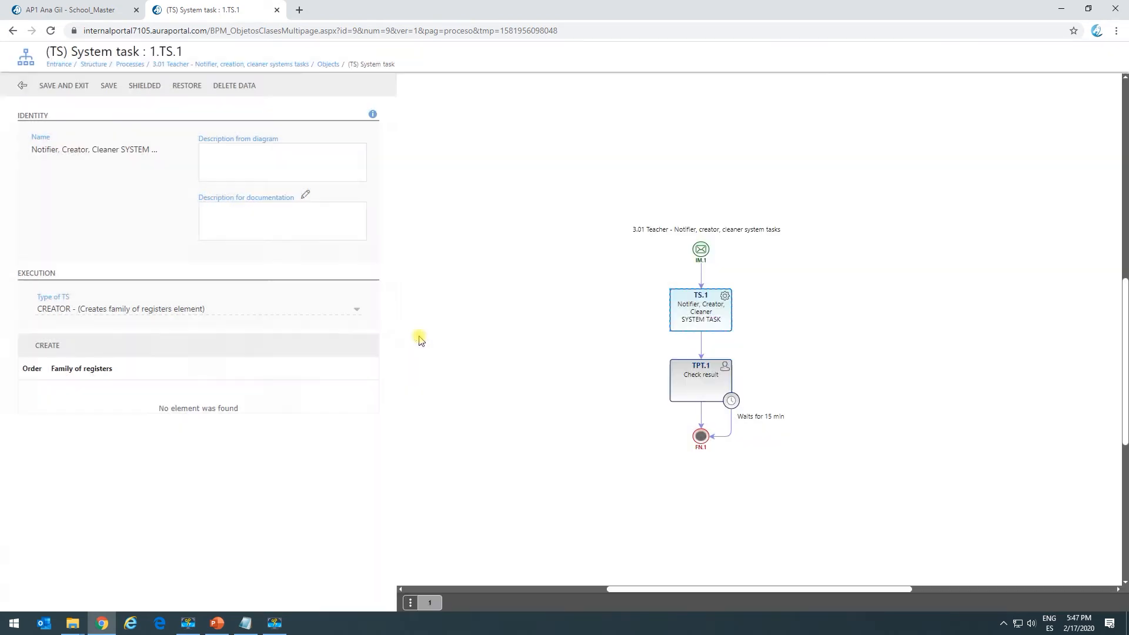
left_click(94, 96)
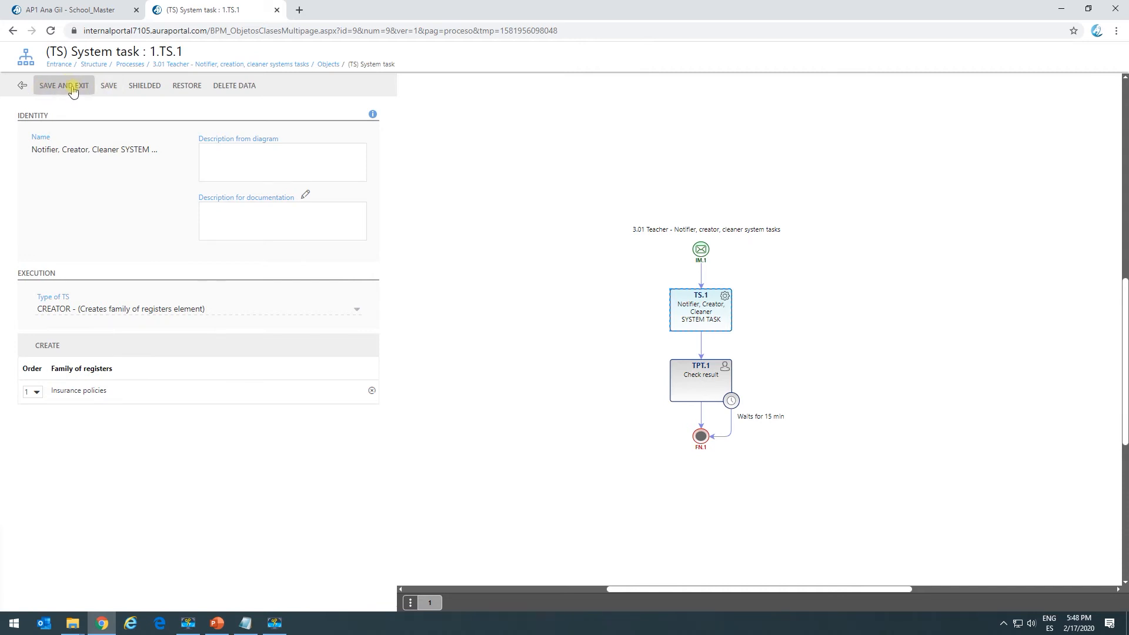
Return to the School_Master page and open the start form of the 3.01 Teacher - Notifier, creator, cleaner system tasks process.
left_click(103, 7)
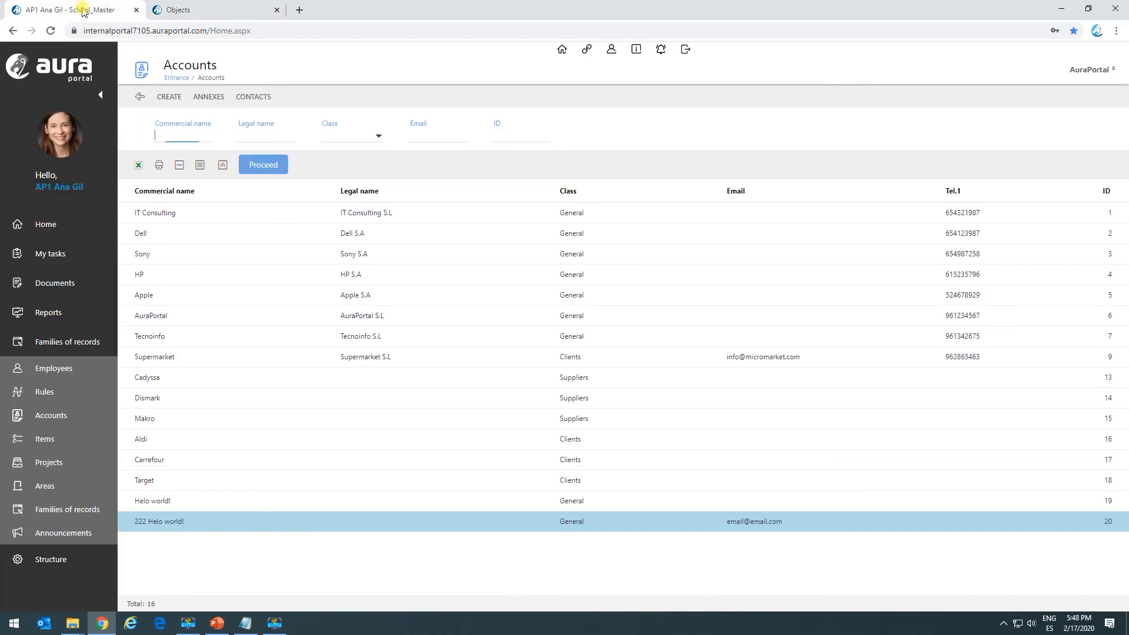
left_click(59, 256)
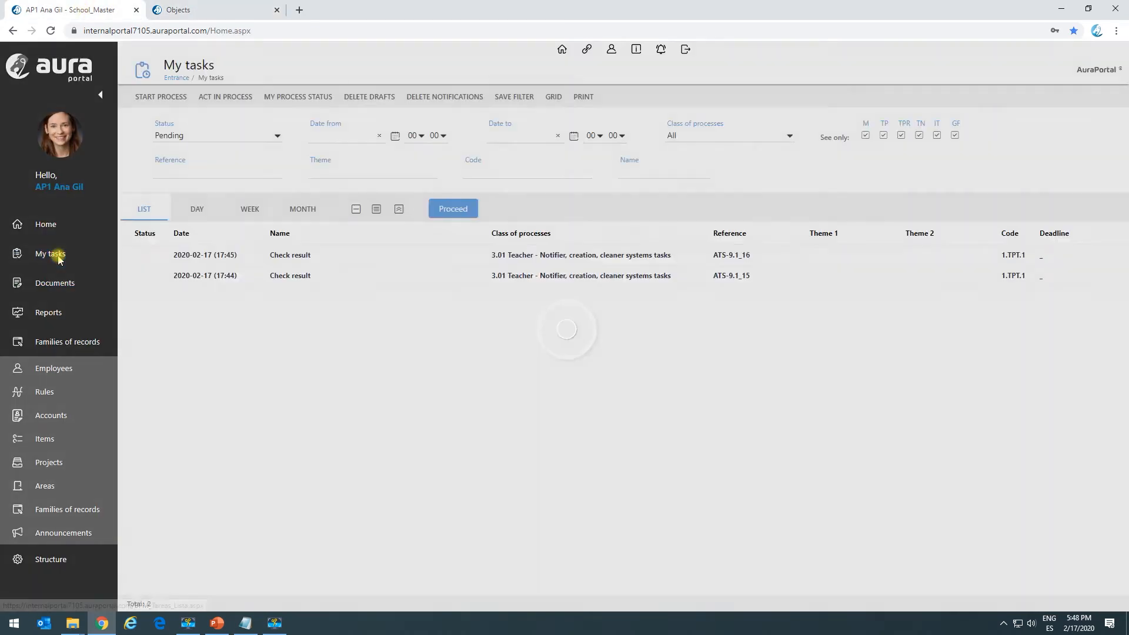
left_click(167, 96)
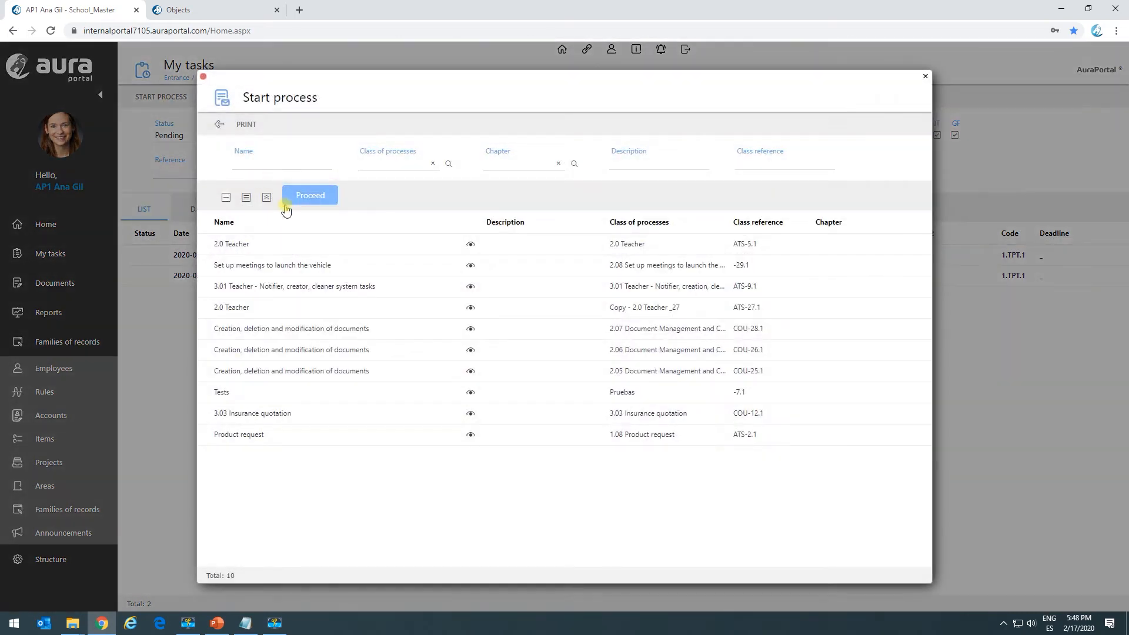
left_click(298, 287)
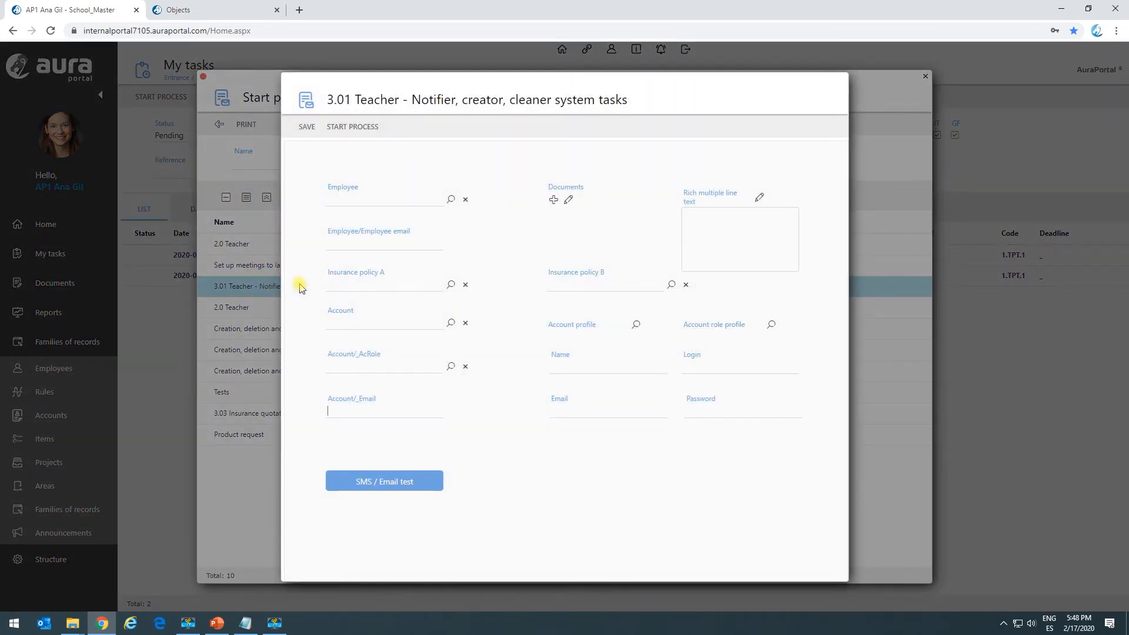
Fill in Name with Helo world! and both e-mail fields with the test e-mail address, and start the process.
left_click(635, 365)
left_click(581, 392)
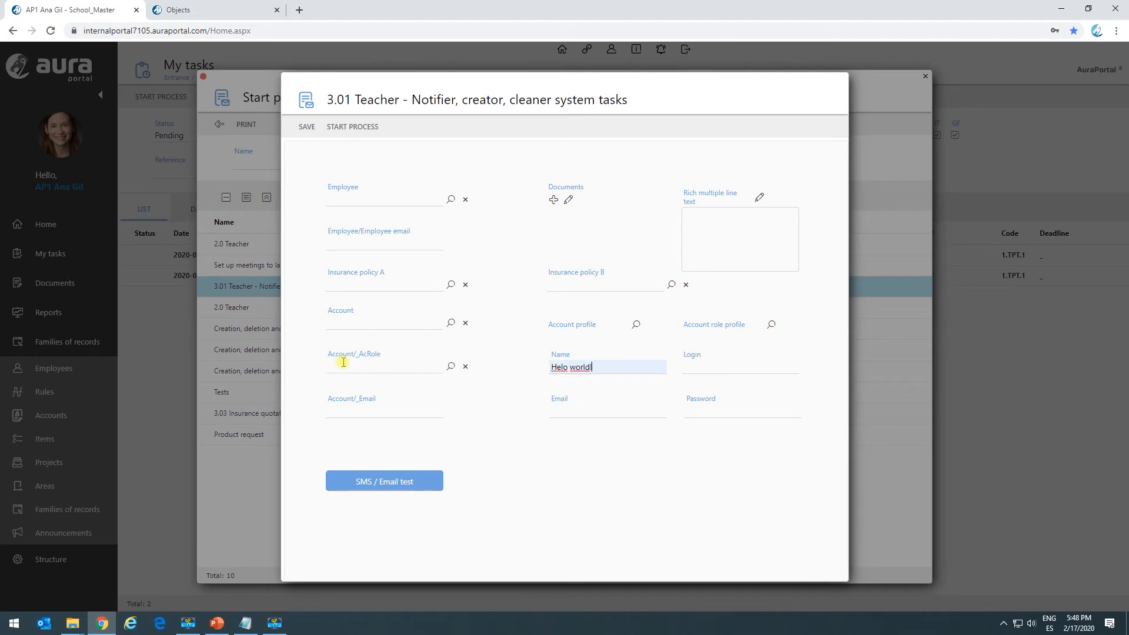
left_click(329, 410)
left_click(390, 434)
left_click(587, 412)
left_click(587, 434)
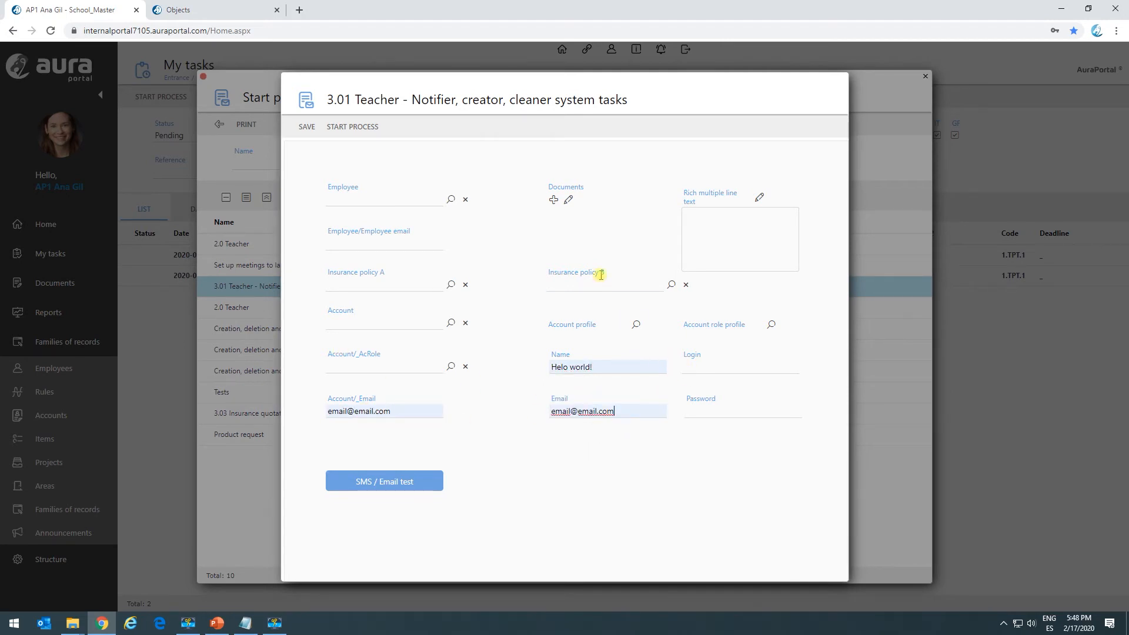
left_click(341, 130)
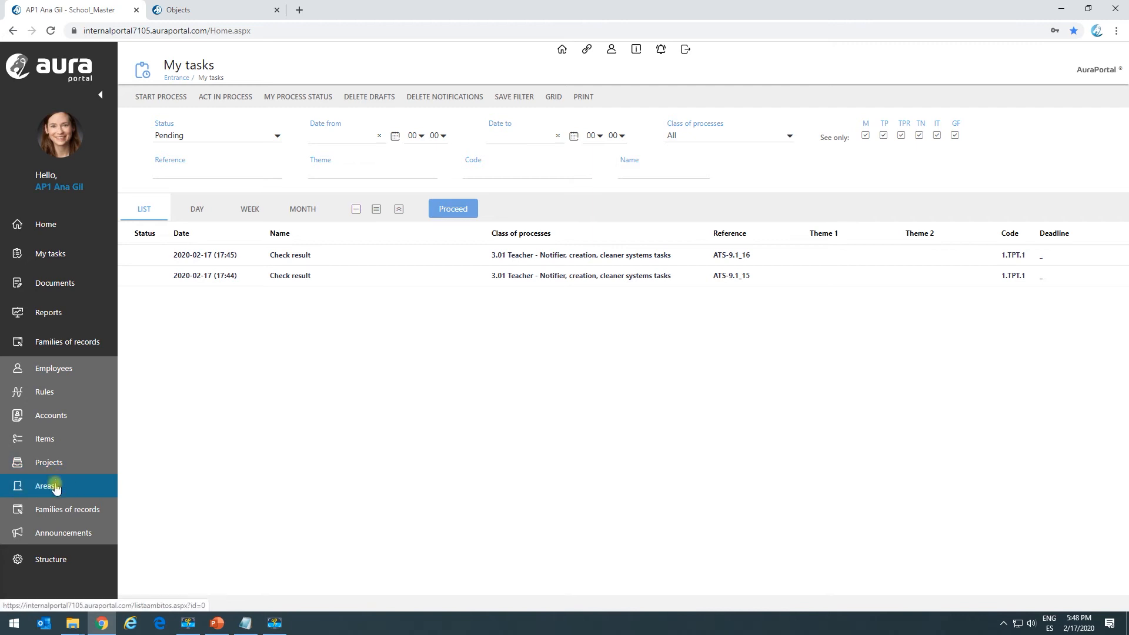
List the records of the Insurance policies family and open the Helo world! element.
left_click(60, 518)
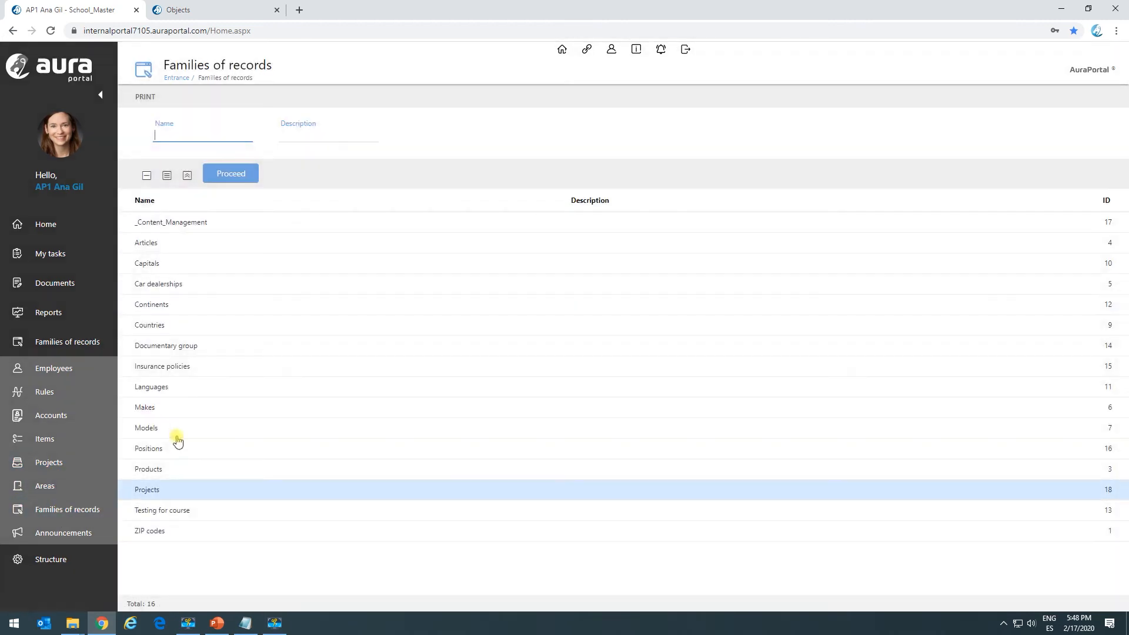
left_click(161, 369)
left_click(265, 165)
left_click(517, 214)
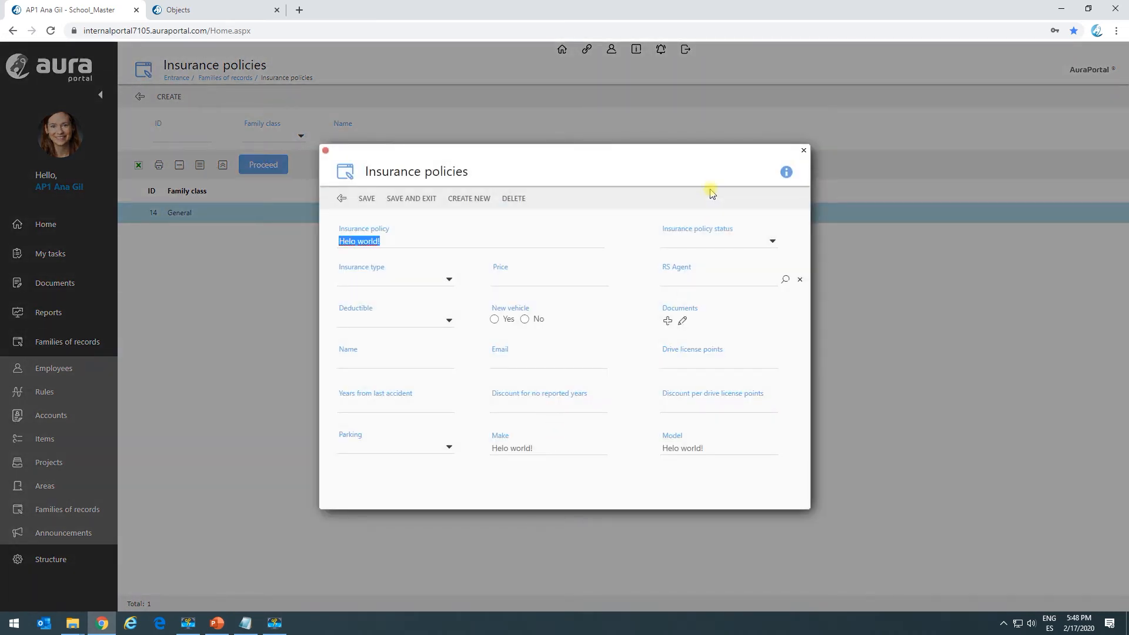
Examine the record's information and its Insurance policy, Make and Model values, and close the record.
left_click(786, 172)
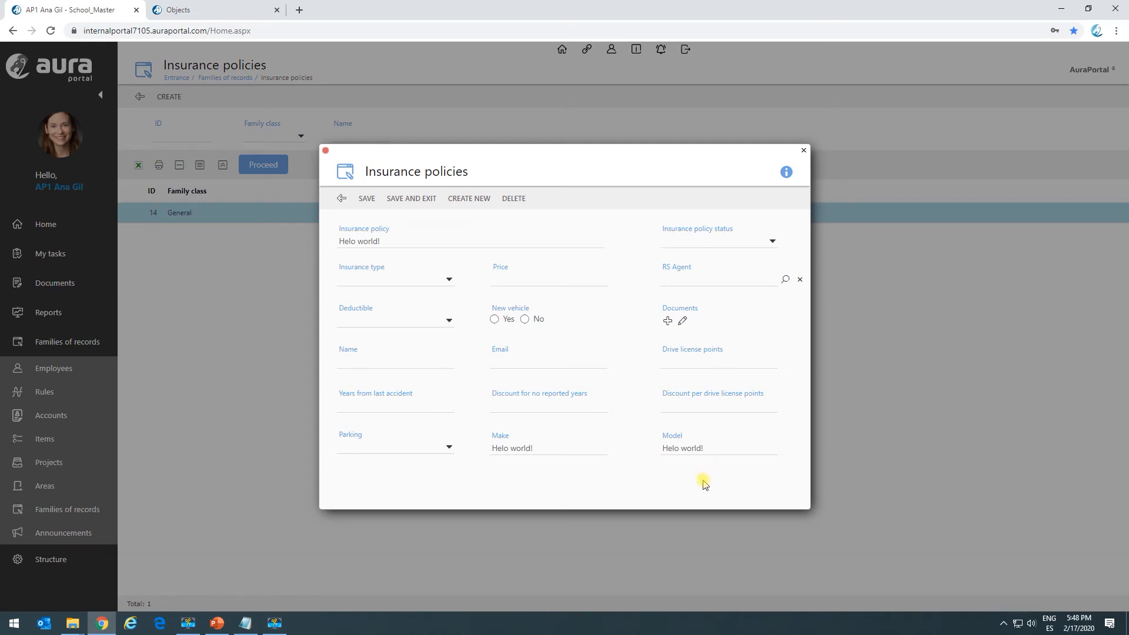
left_click(342, 244)
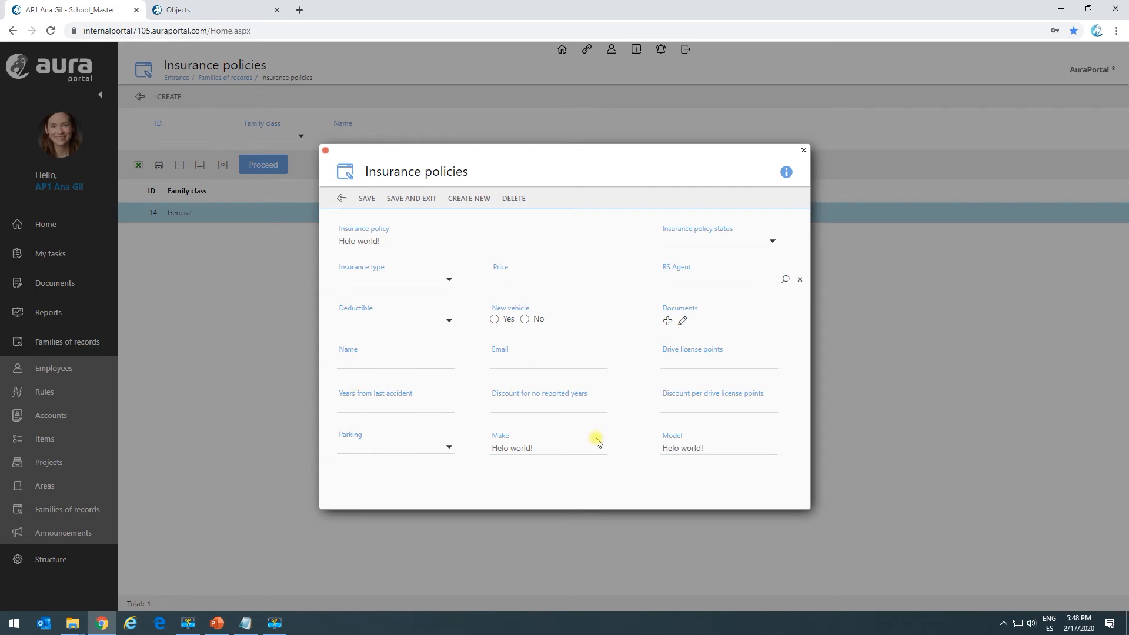
triple_click(705, 453)
triple_click(580, 453)
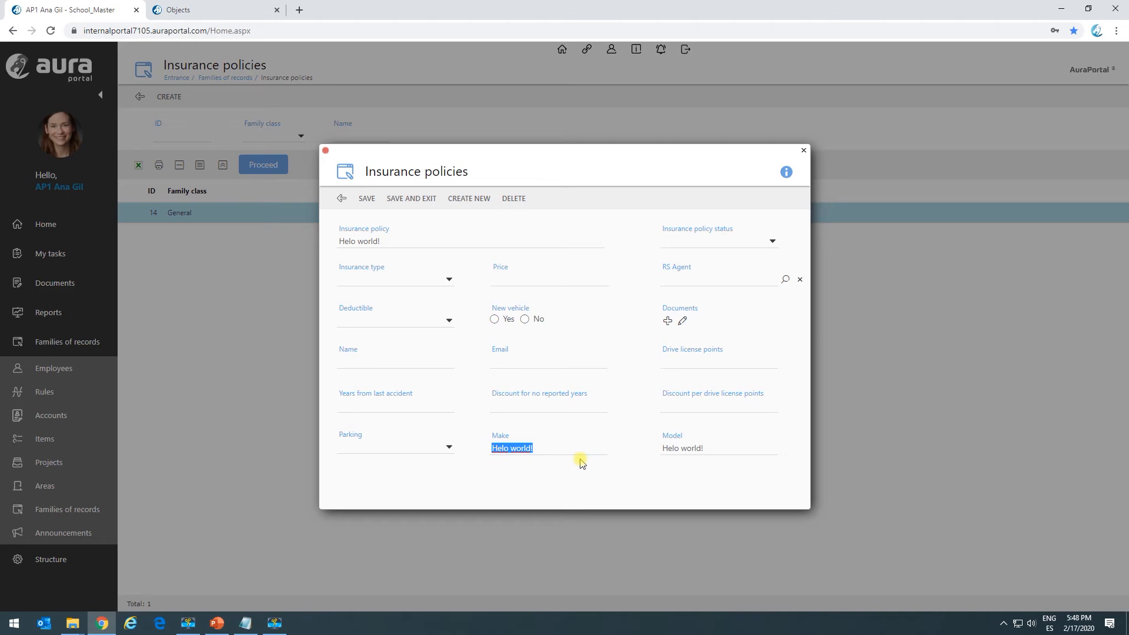
triple_click(702, 453)
left_click(690, 502)
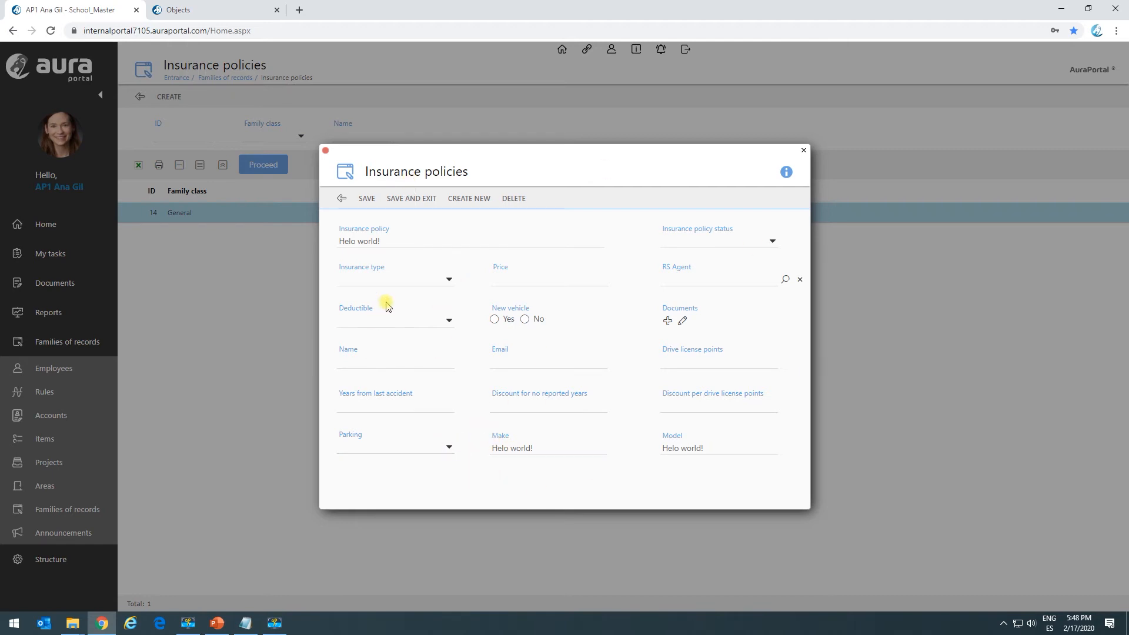
left_click(340, 199)
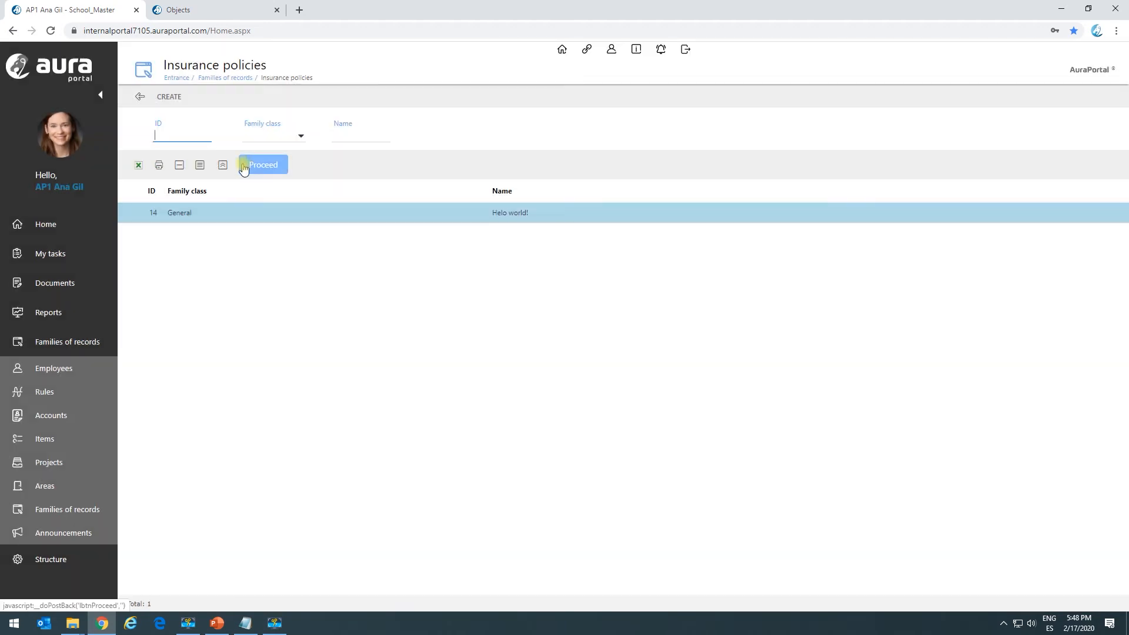
Open the newest Check result task, examine Return code 1 under the own family register creation result, and close the task.
left_click(91, 254)
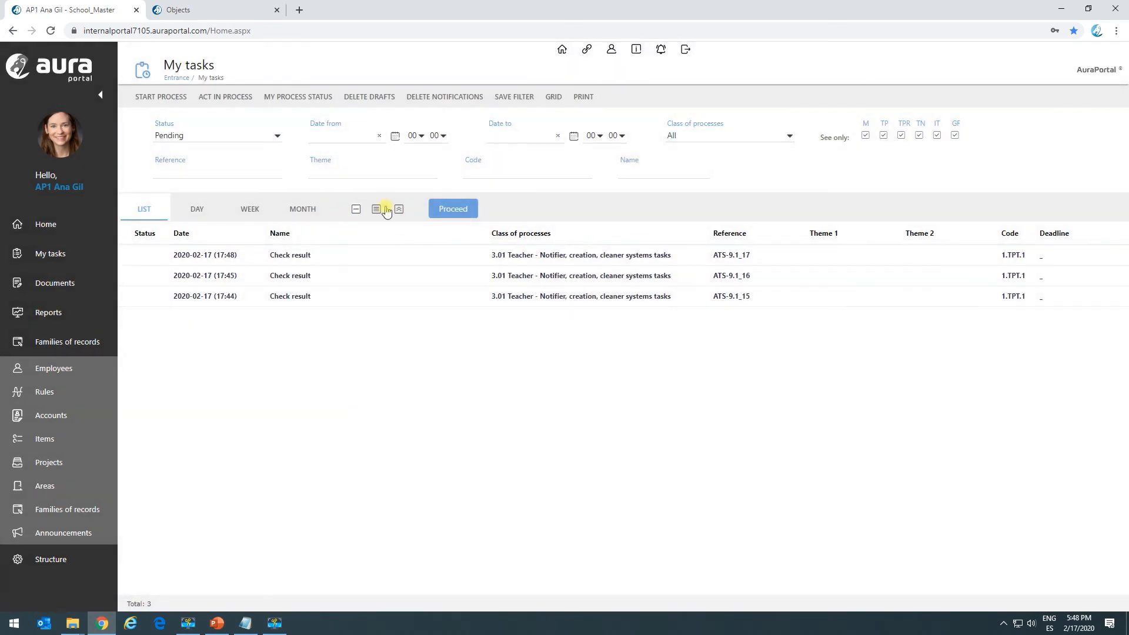
left_click(312, 256)
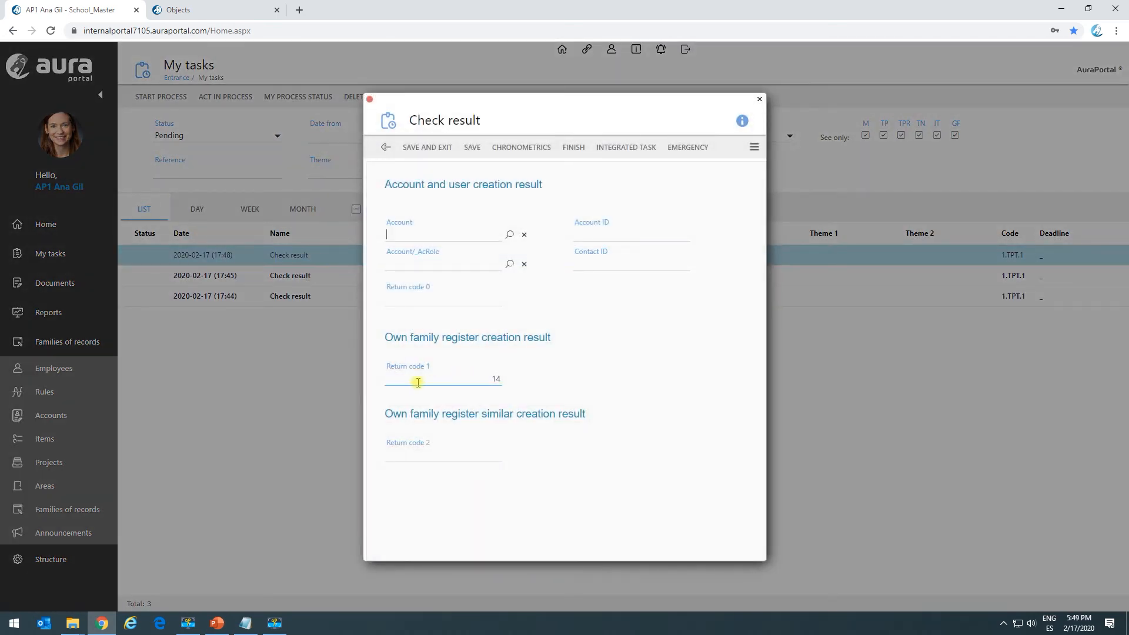
left_click(531, 392)
left_click(446, 454)
left_click(370, 101)
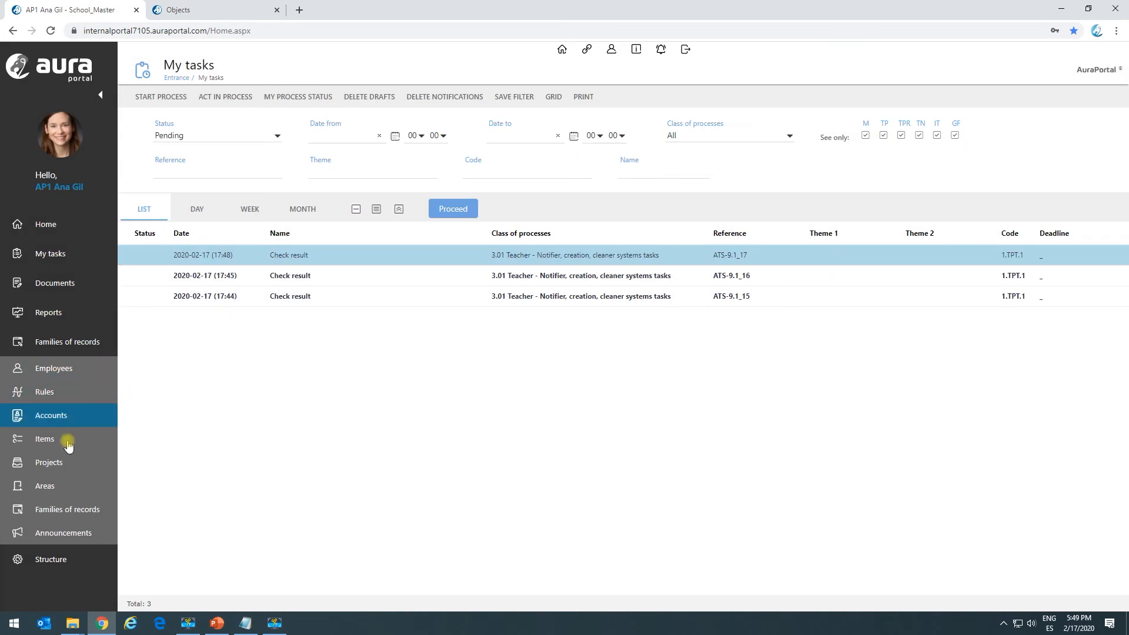
Query the executions of the 3.01 Teacher process class and examine the panel field values of the newest execution.
left_click(55, 311)
left_click(201, 219)
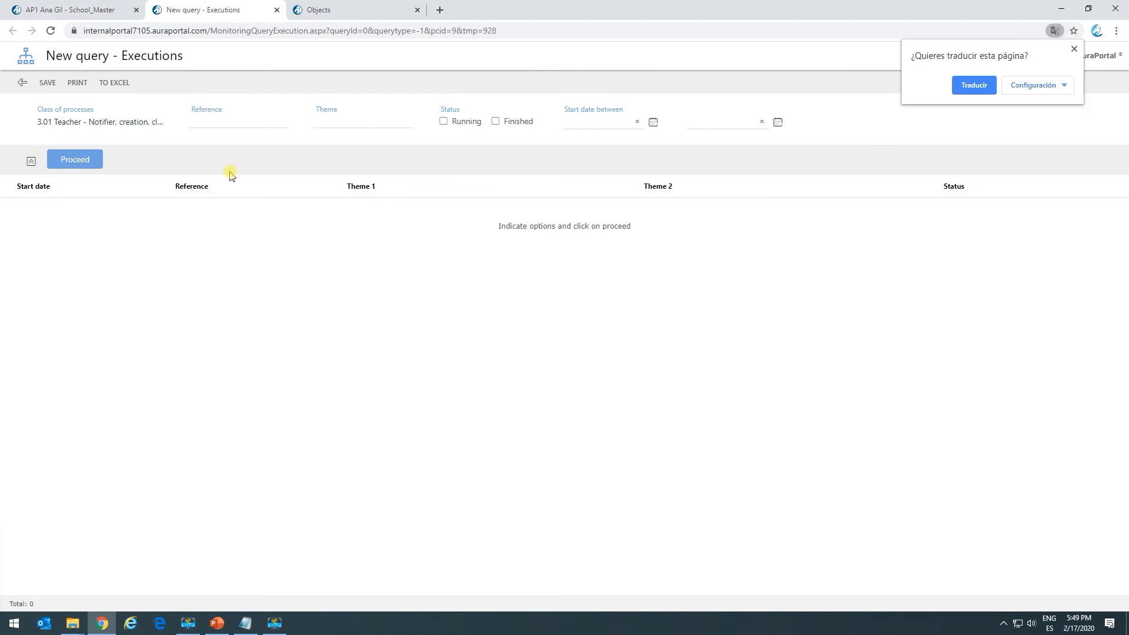
left_click(91, 166)
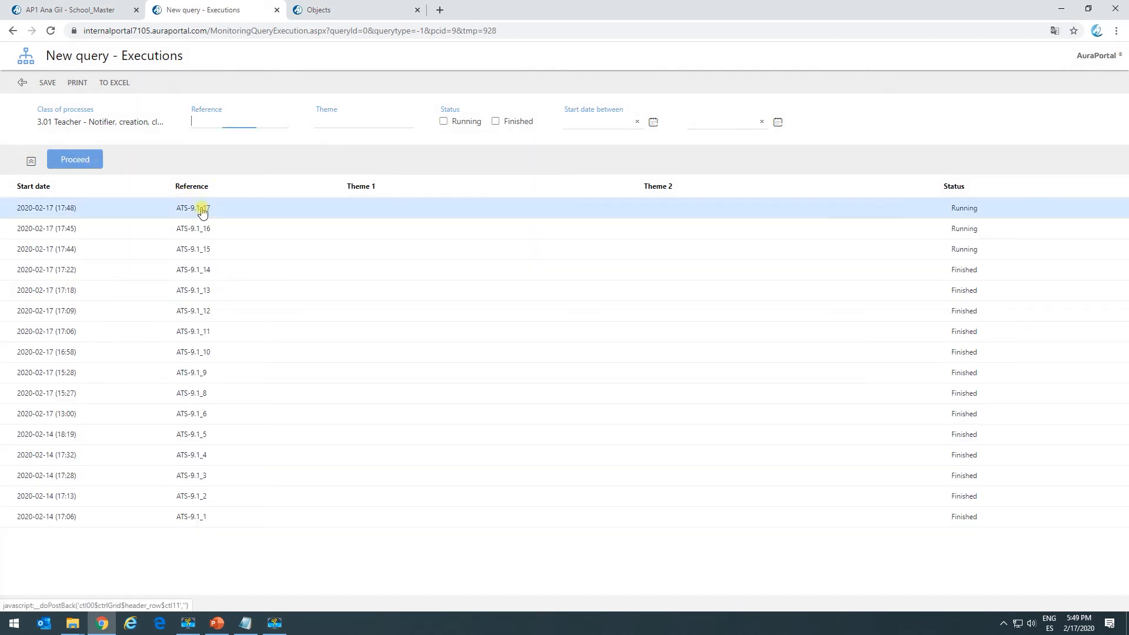
left_click(202, 212)
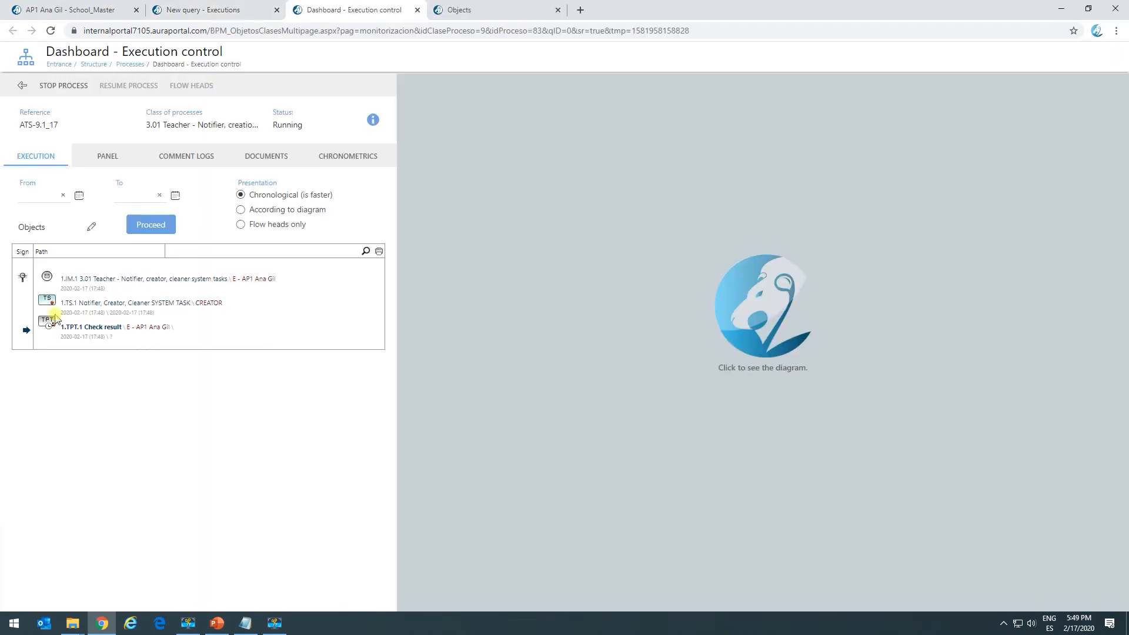
left_click(105, 157)
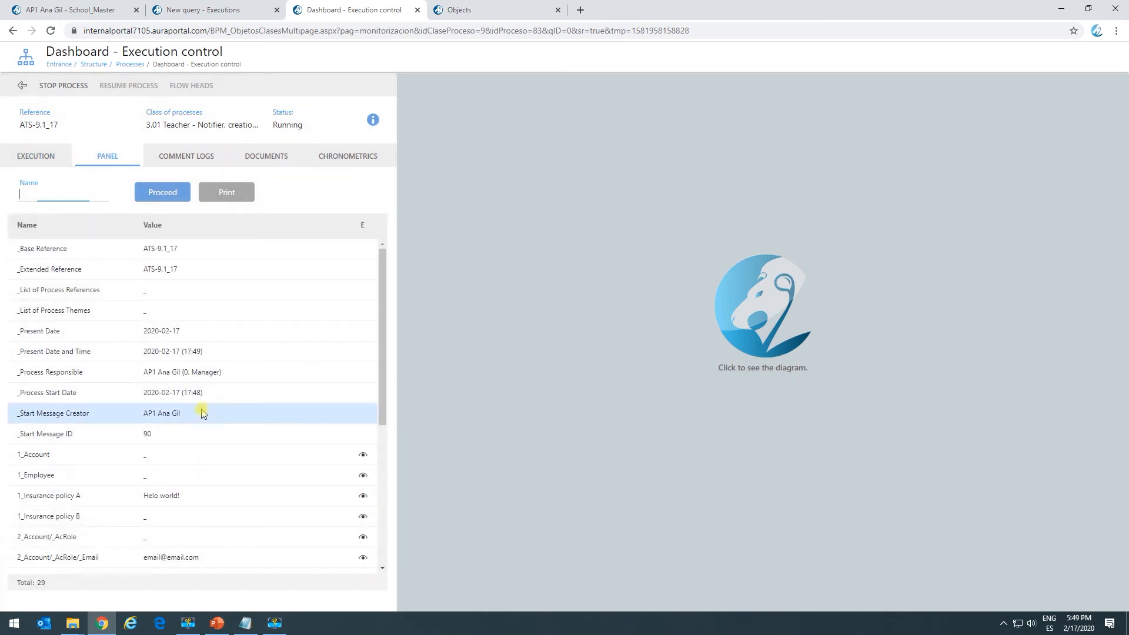
scroll(202, 411, "down", 3)
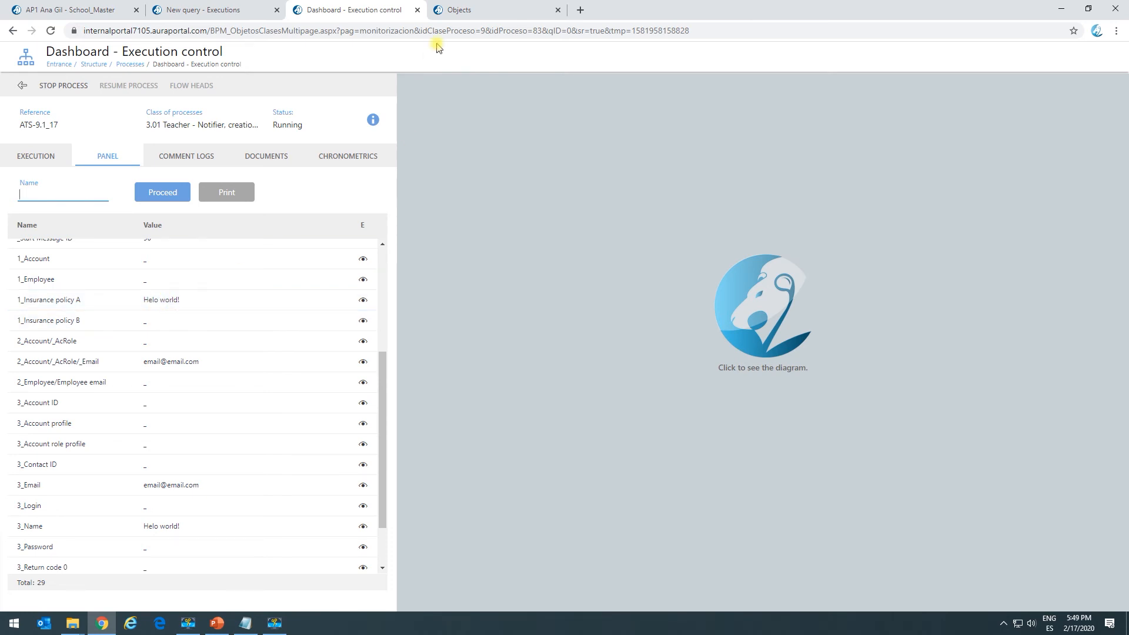
Open the Insurance policies creation settings of system task TS.1 and examine the explanation of its result codes.
left_click(491, 7)
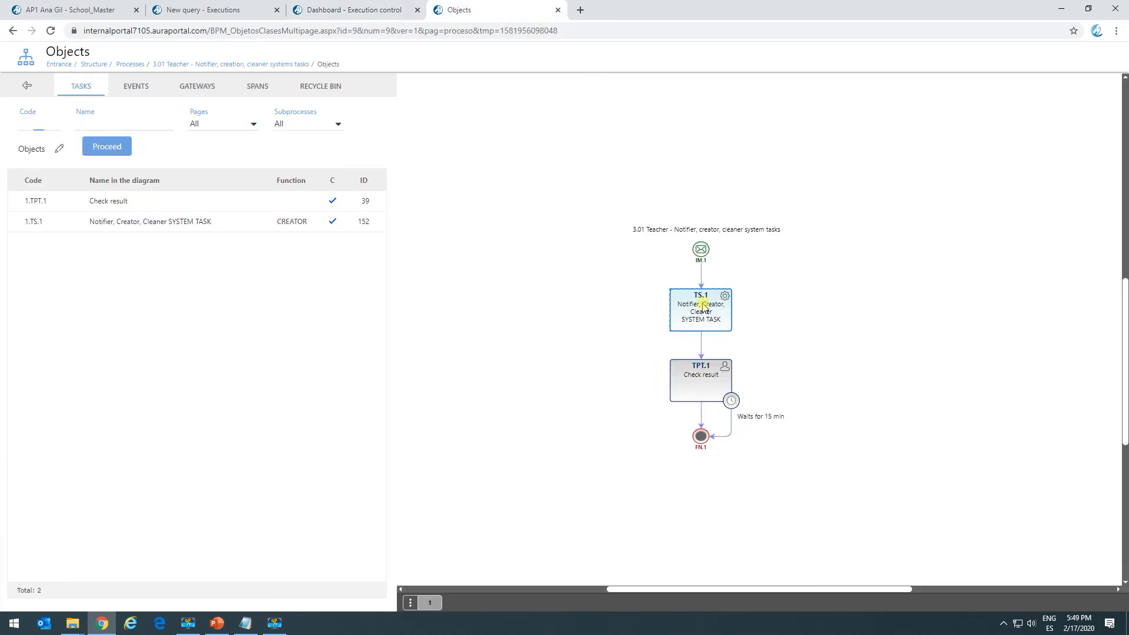
left_click(700, 325)
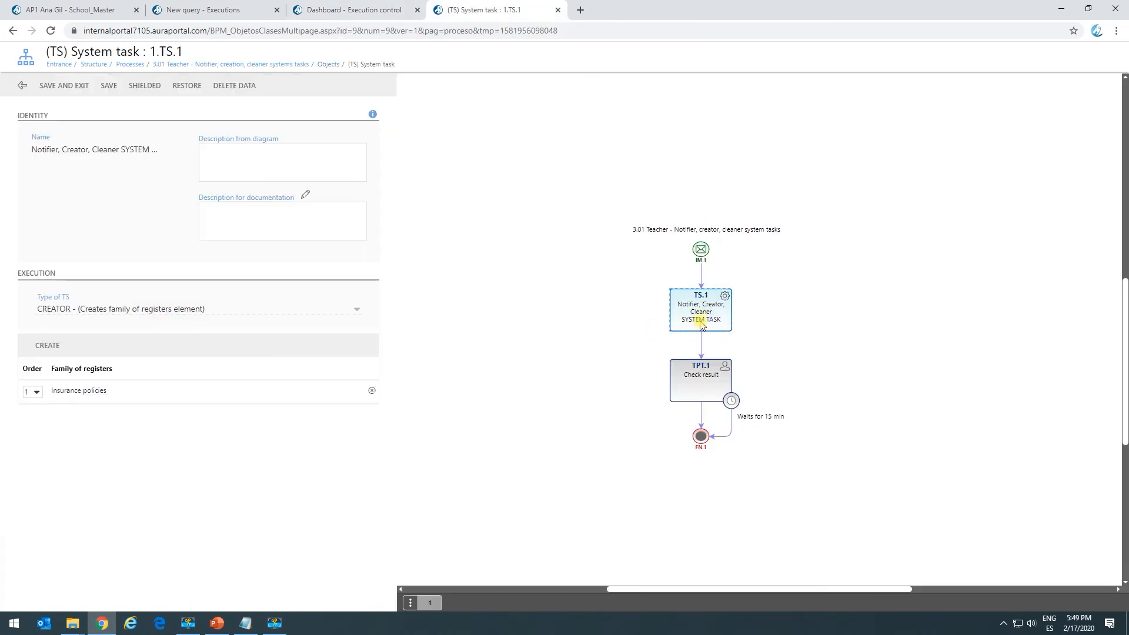
left_click(201, 391)
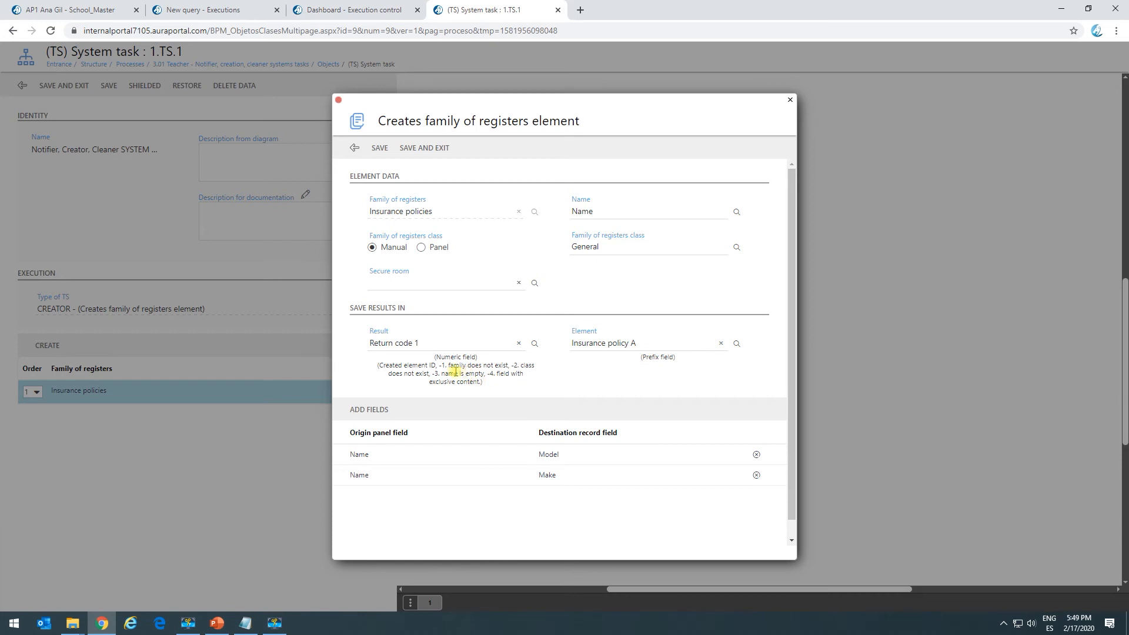
left_click_drag(437, 365, 510, 363)
left_click(510, 363)
left_click_drag(398, 372, 529, 375)
left_click(464, 375)
left_click(505, 387)
left_click_drag(433, 373, 499, 374)
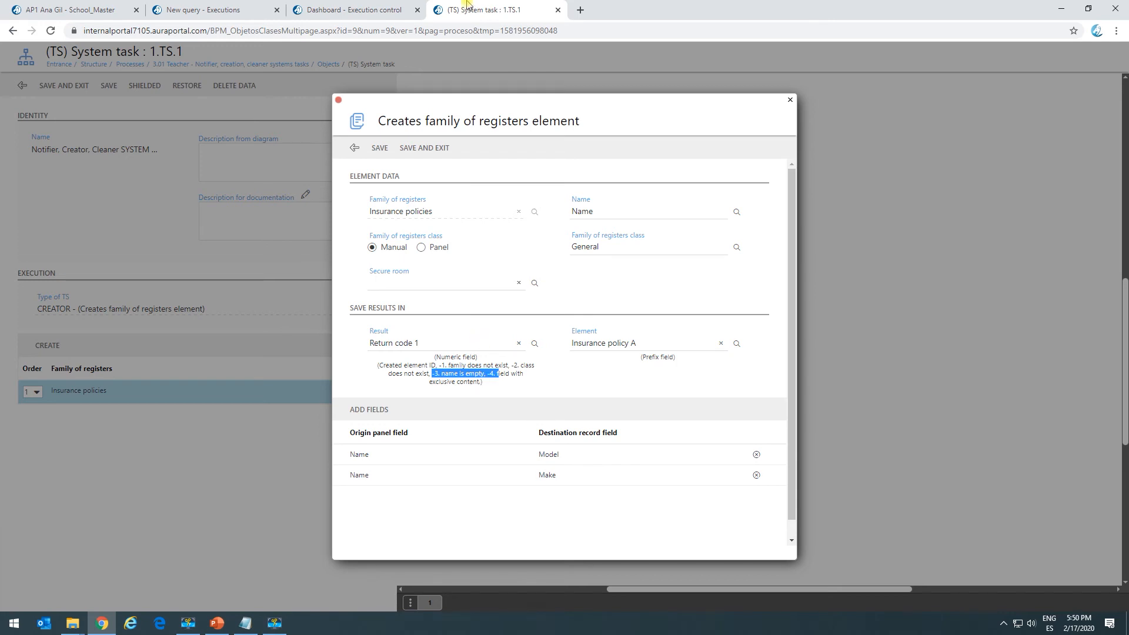
Sort the execution's panel fields by value in descending order and examine the Return code 1 field.
left_click(377, 10)
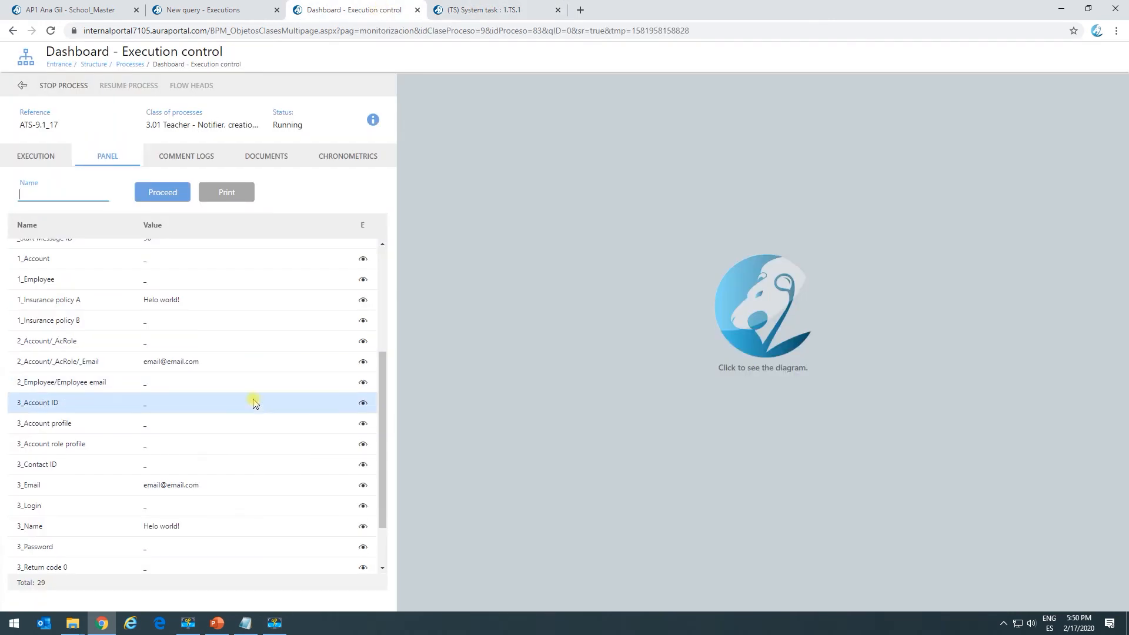
scroll(252, 395, "up", 3)
left_click(153, 228)
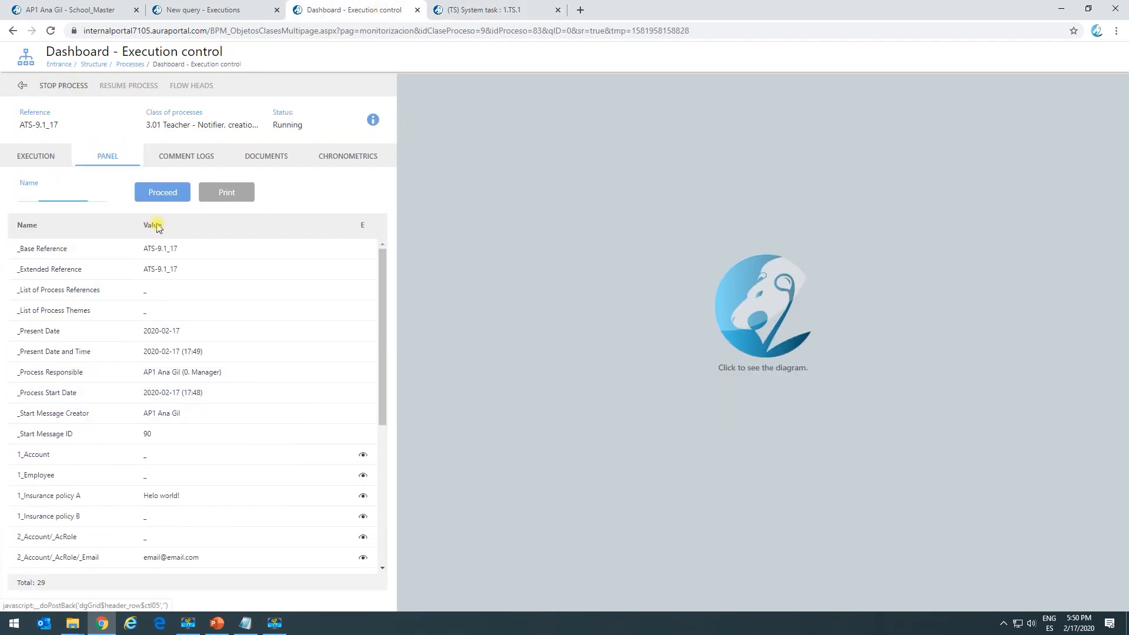
left_click(153, 228)
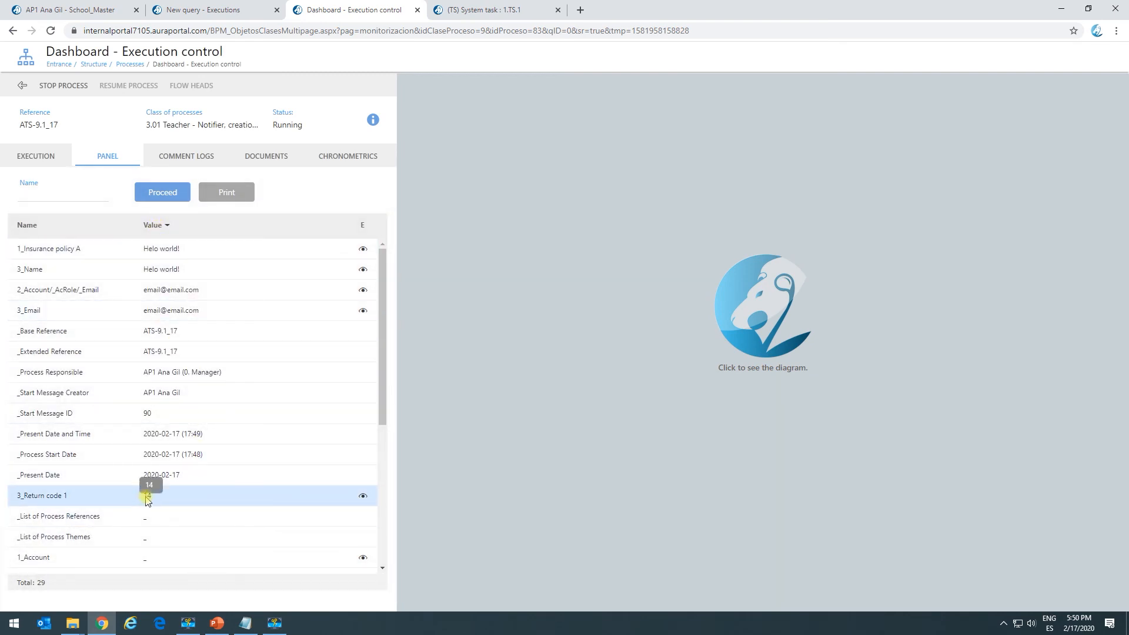
List the Insurance policies family records and examine the record's ID against the return code.
left_click(82, 9)
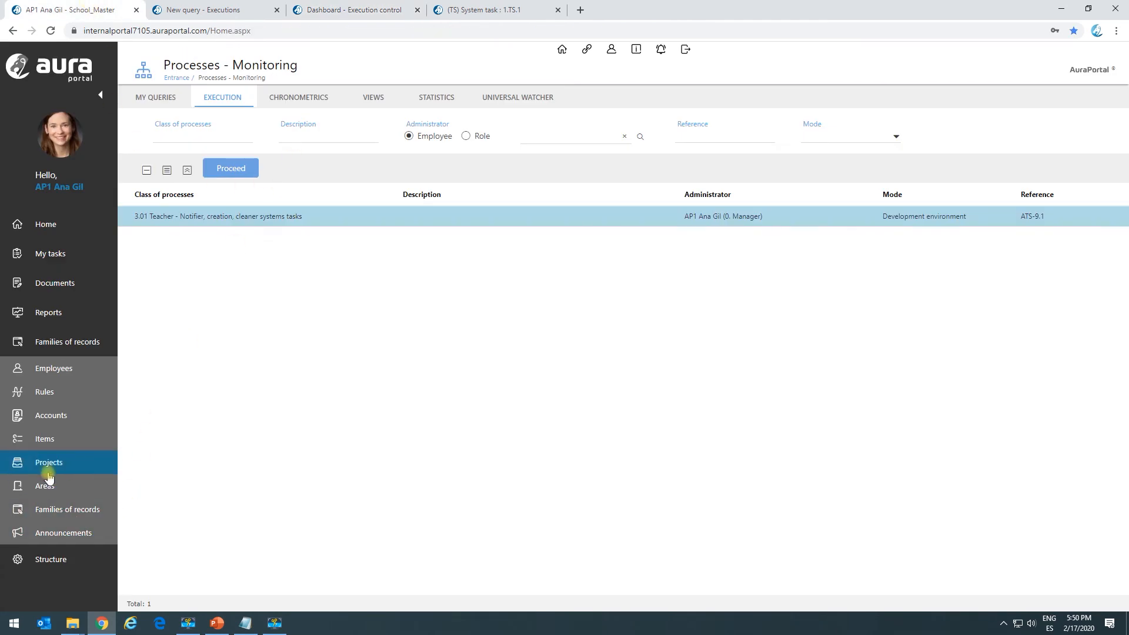
left_click(72, 512)
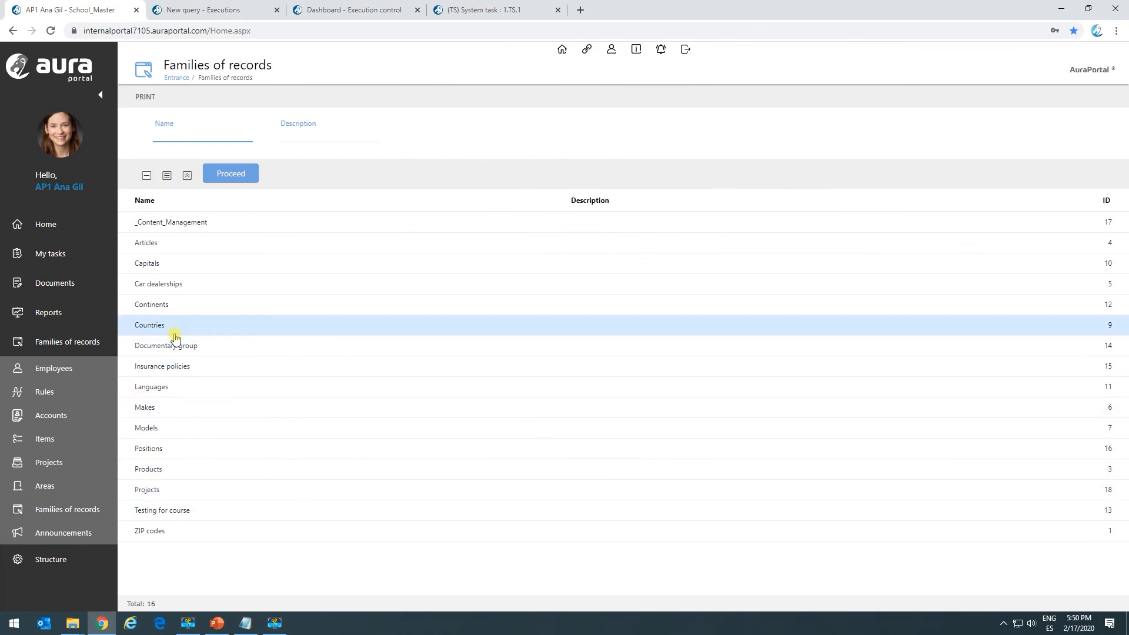
left_click(184, 369)
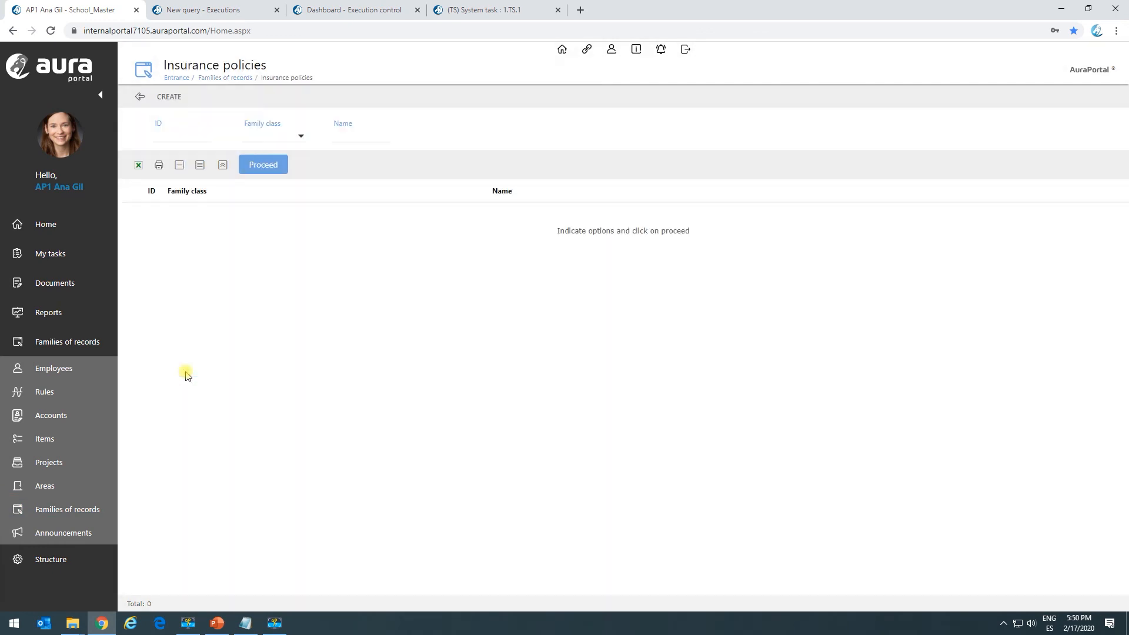
left_click(280, 167)
left_click(153, 221)
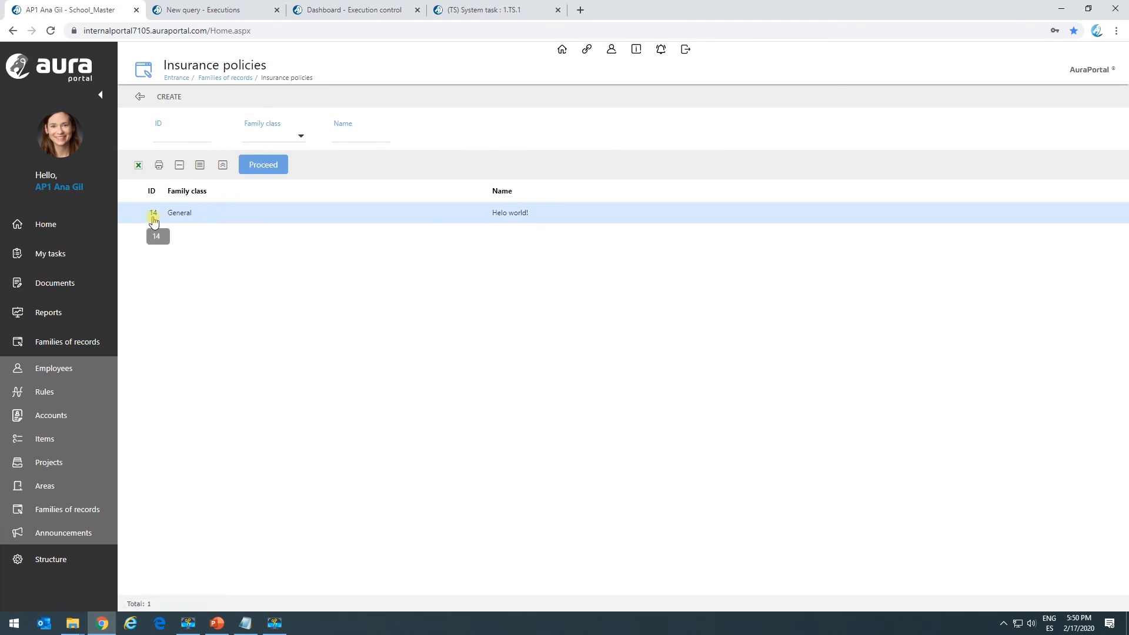
Close the execution dashboard and the element creation settings, and delete all configuration data of system task TS.1.
left_click(383, 9)
left_click(417, 10)
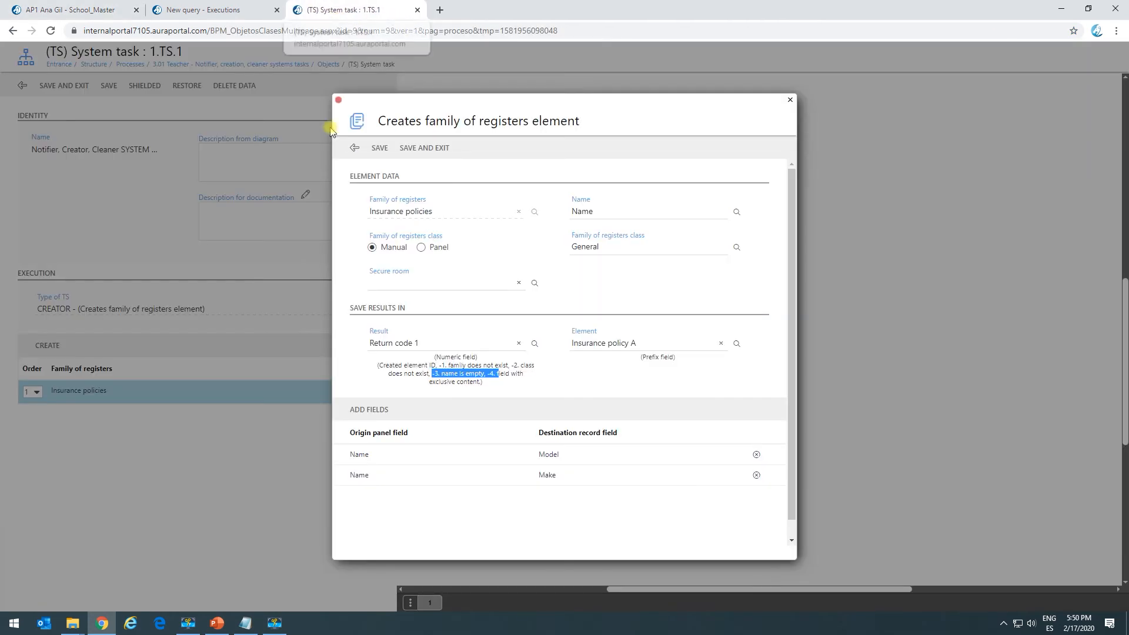
left_click(355, 148)
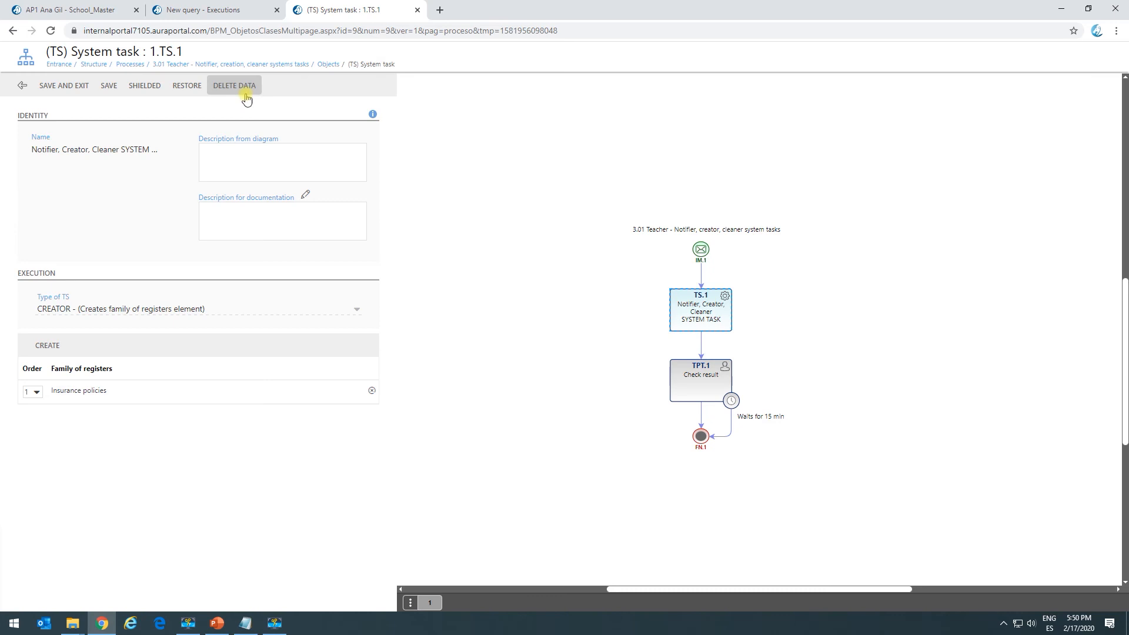
left_click(242, 86)
left_click(643, 168)
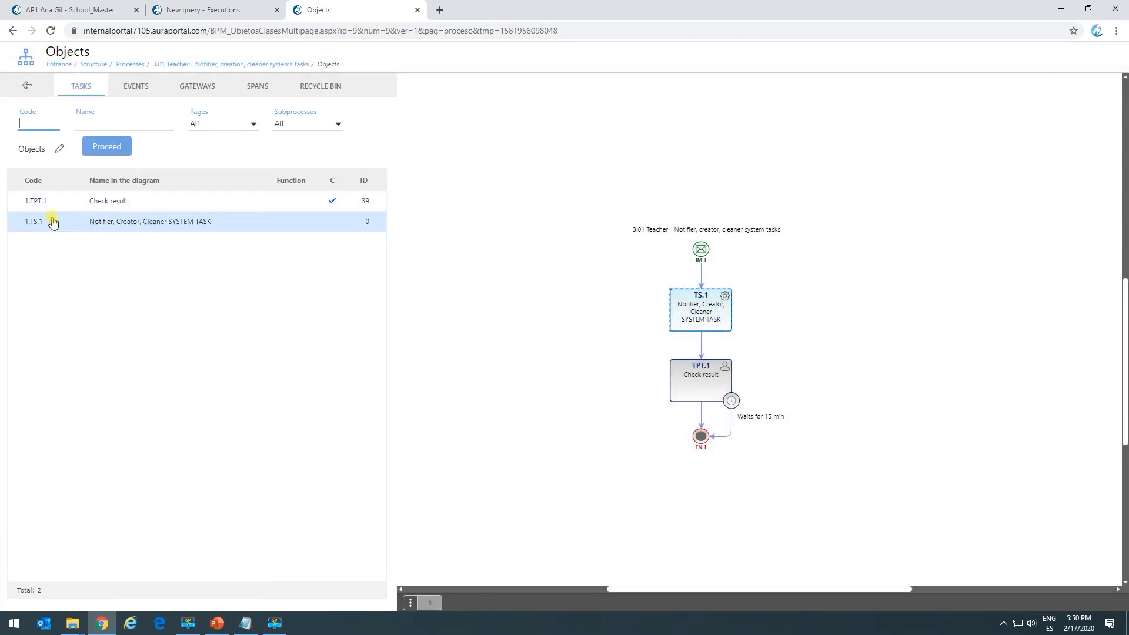
Configure system task TS.1 as type CREATOR with the function Copy existing family of registers element.
left_click(123, 231)
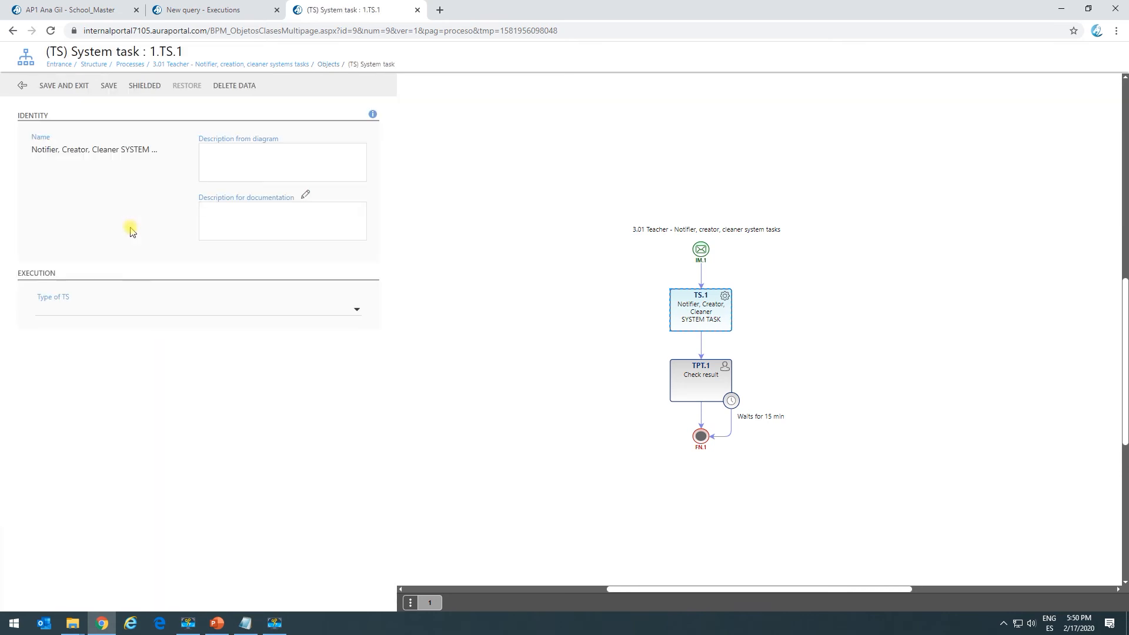
left_click(121, 309)
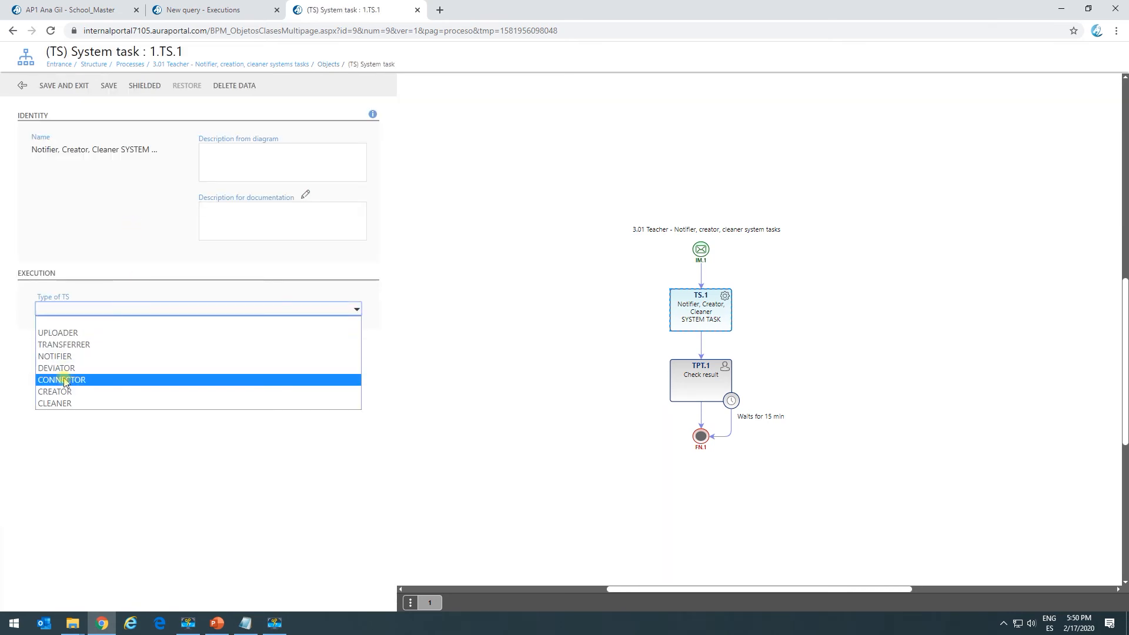
left_click(66, 391)
left_click(107, 347)
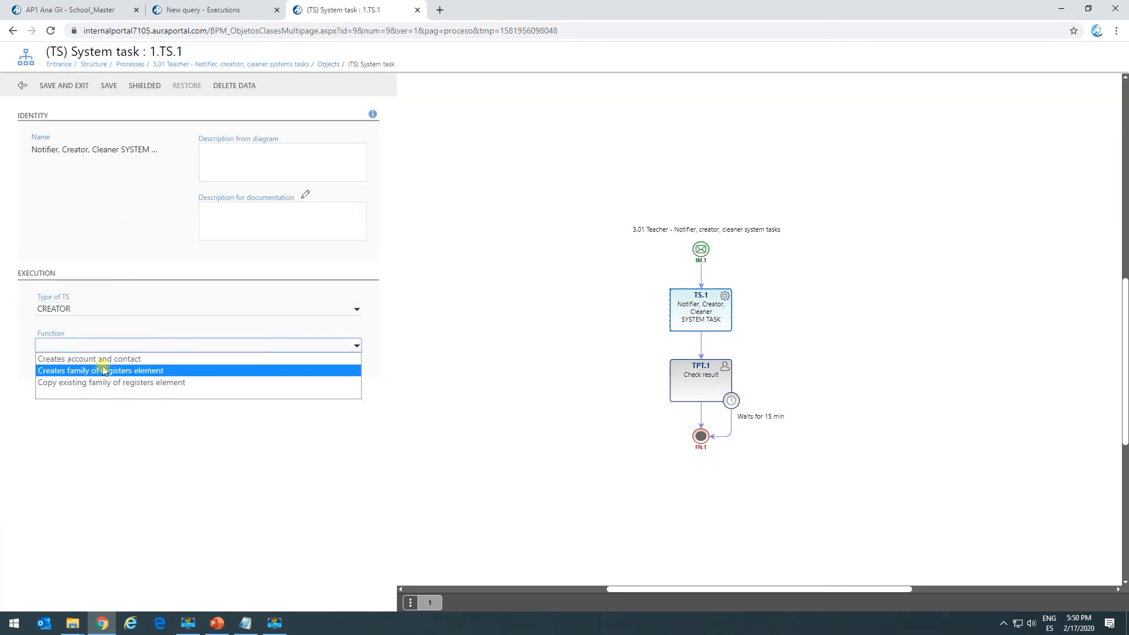
left_click(156, 388)
left_click(61, 376)
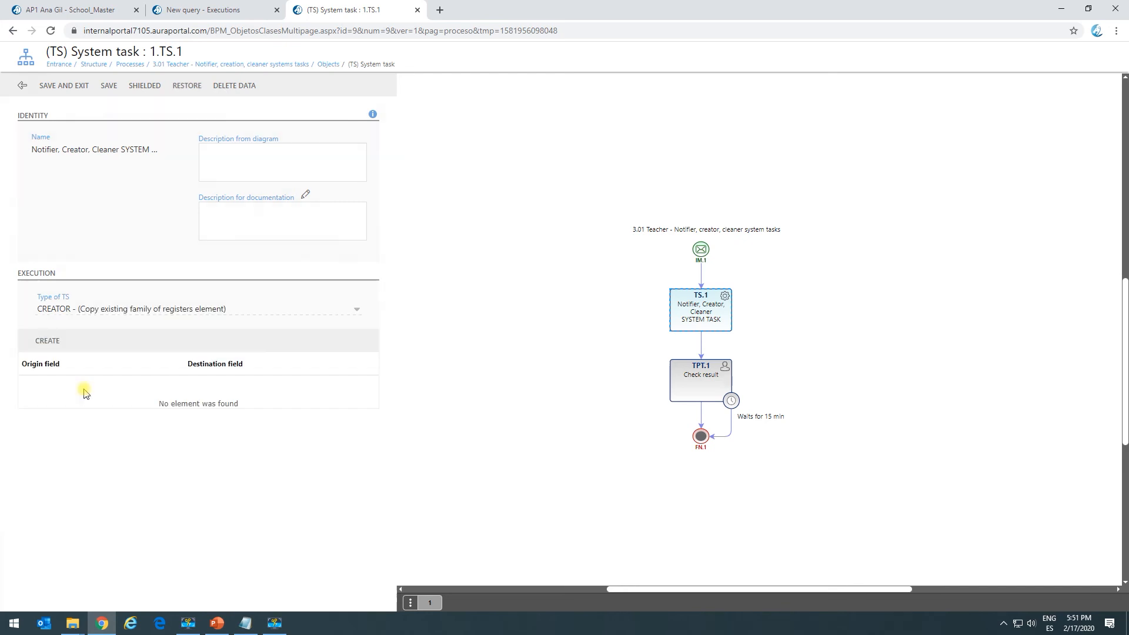
Create a copy entry with Insurance policy A as origin prefix and Insurance policy B as destination prefix.
left_click(47, 341)
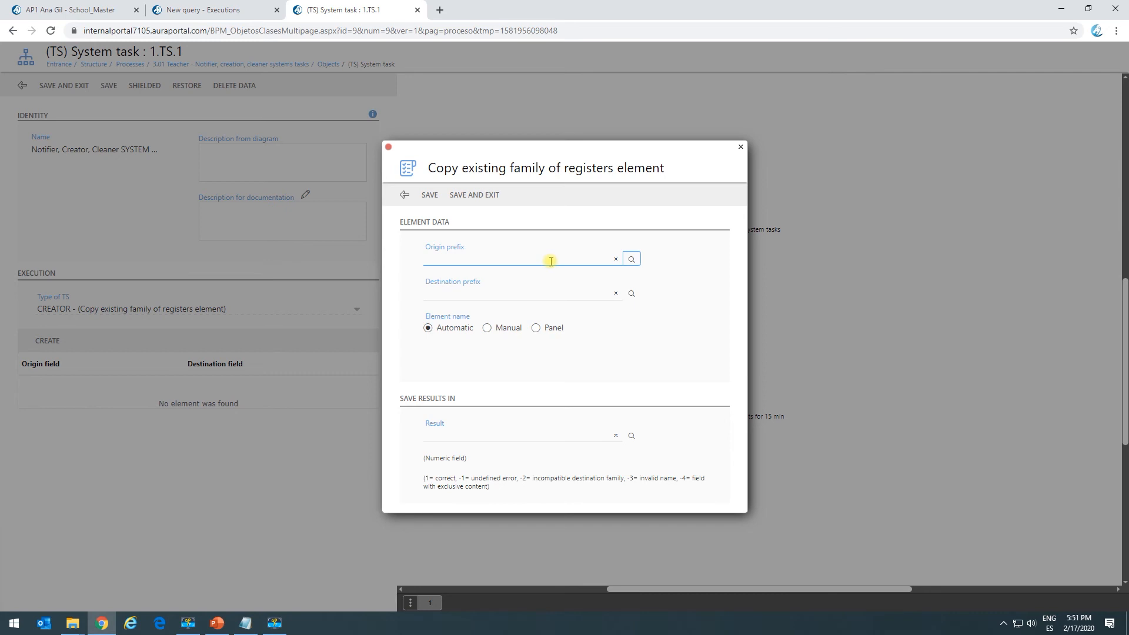
left_click(634, 262)
left_click(340, 260)
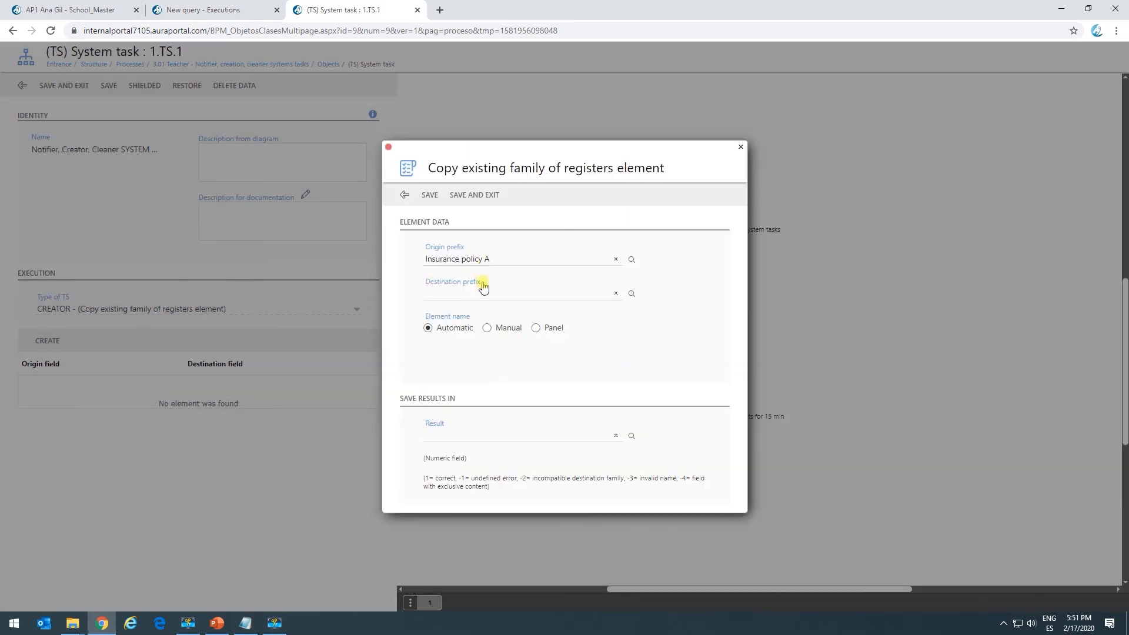
left_click(631, 293)
left_click(361, 280)
Name the copied element manually "This is a copy", store the result in Return code 1, and save the entry and the task.
left_click(486, 328)
left_click(465, 367)
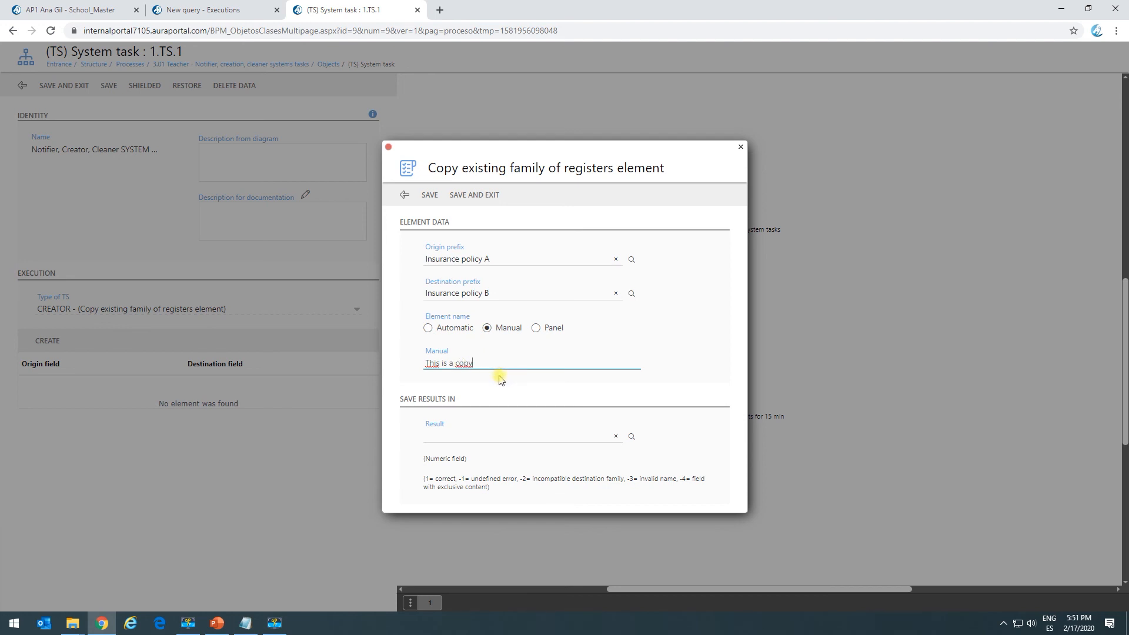
left_click(631, 436)
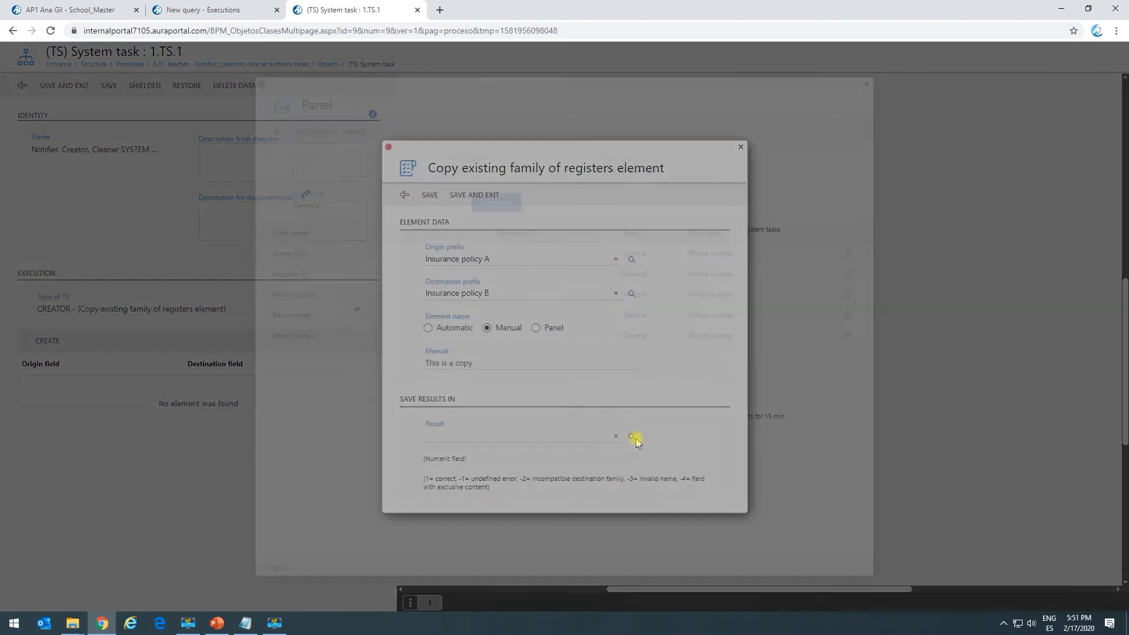
left_click(330, 320)
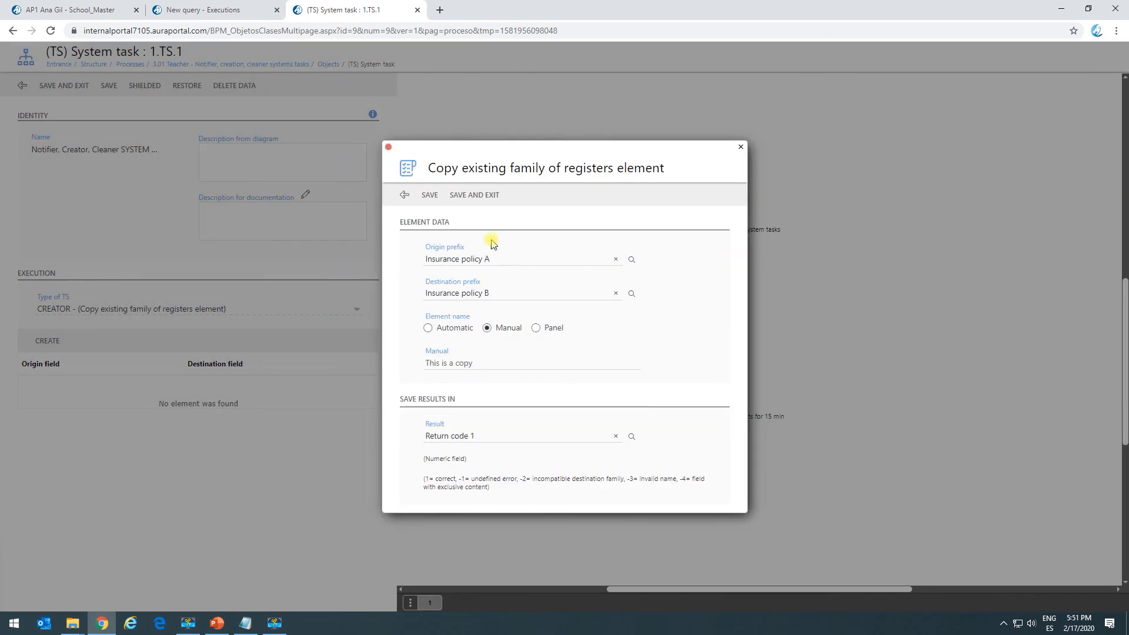
left_click(476, 195)
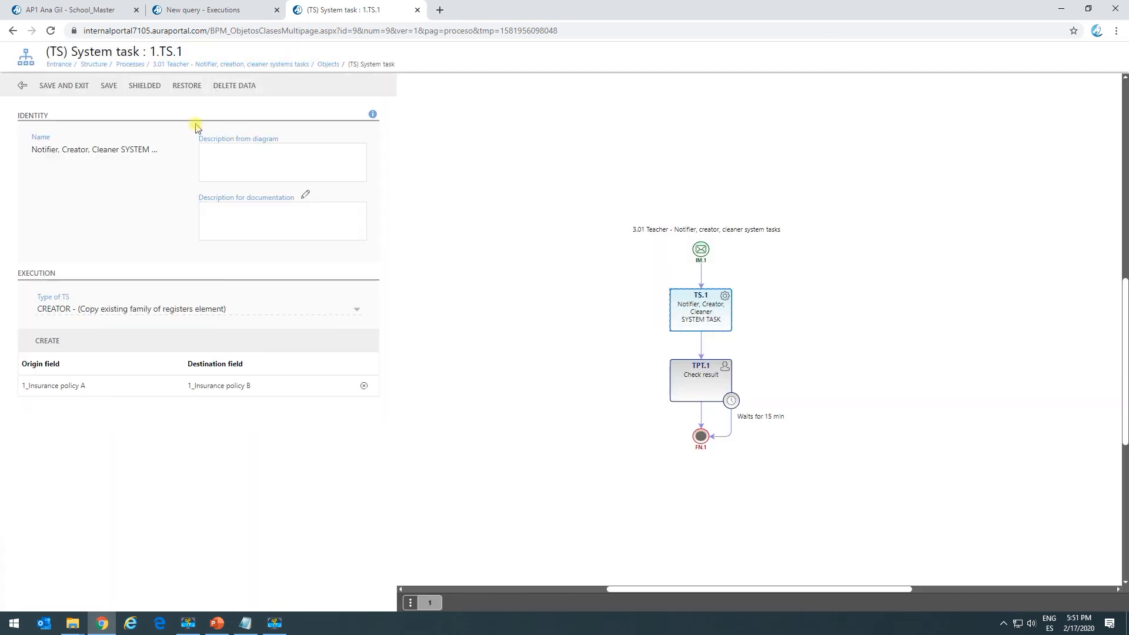
left_click(53, 89)
Start the process with a blank form through the start event's Employees access URL in a new browser tab, and close that tab.
left_click(701, 251)
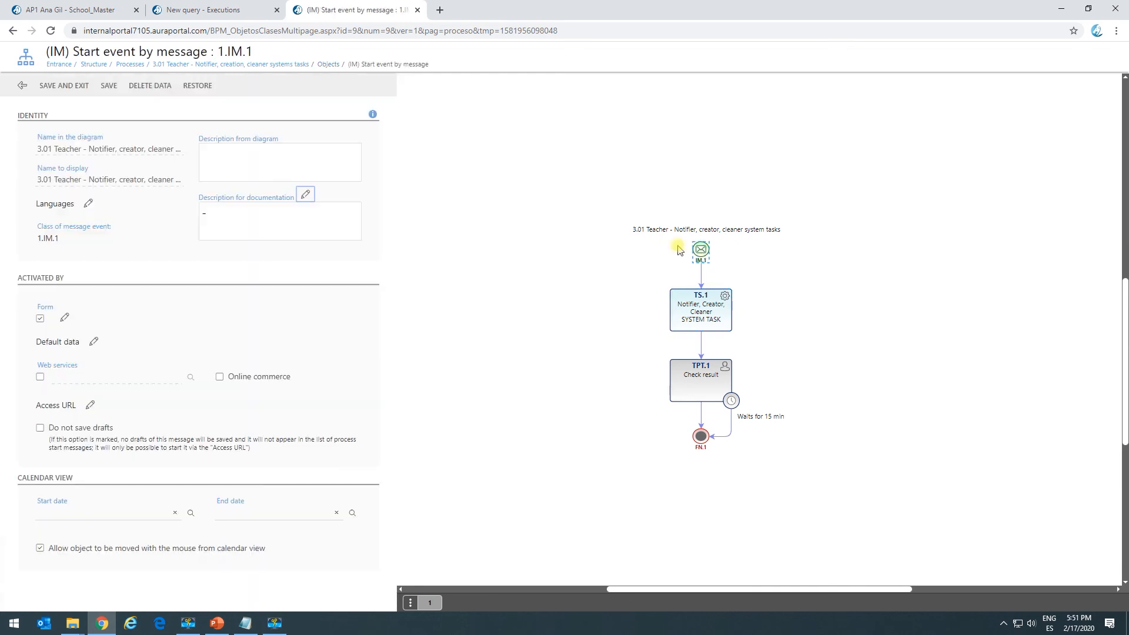
left_click(90, 404)
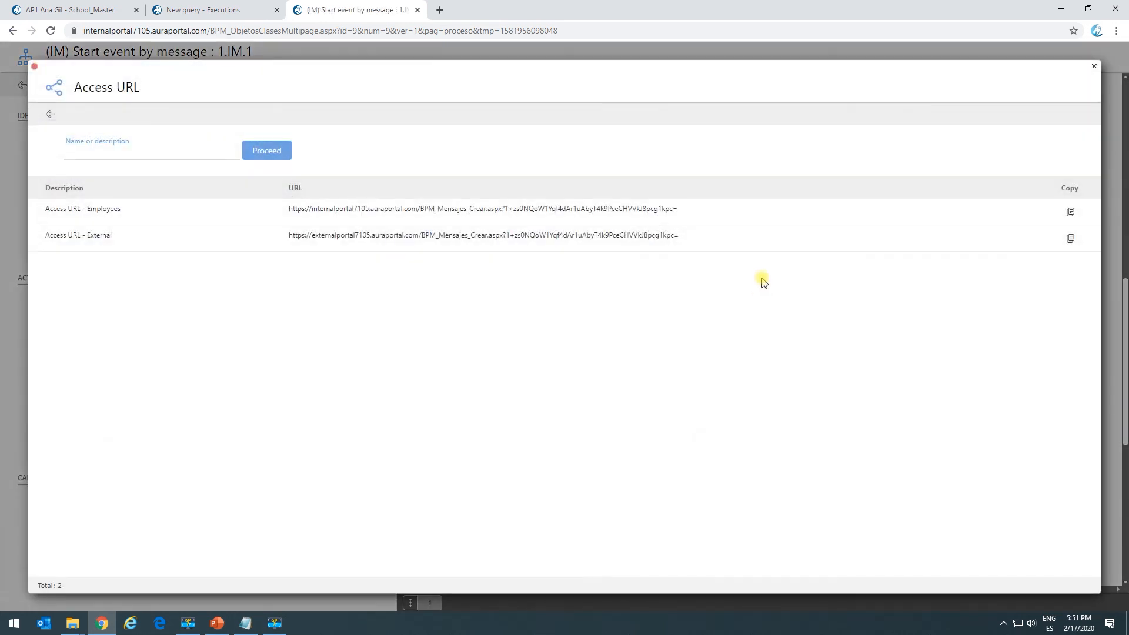
left_click(1071, 212)
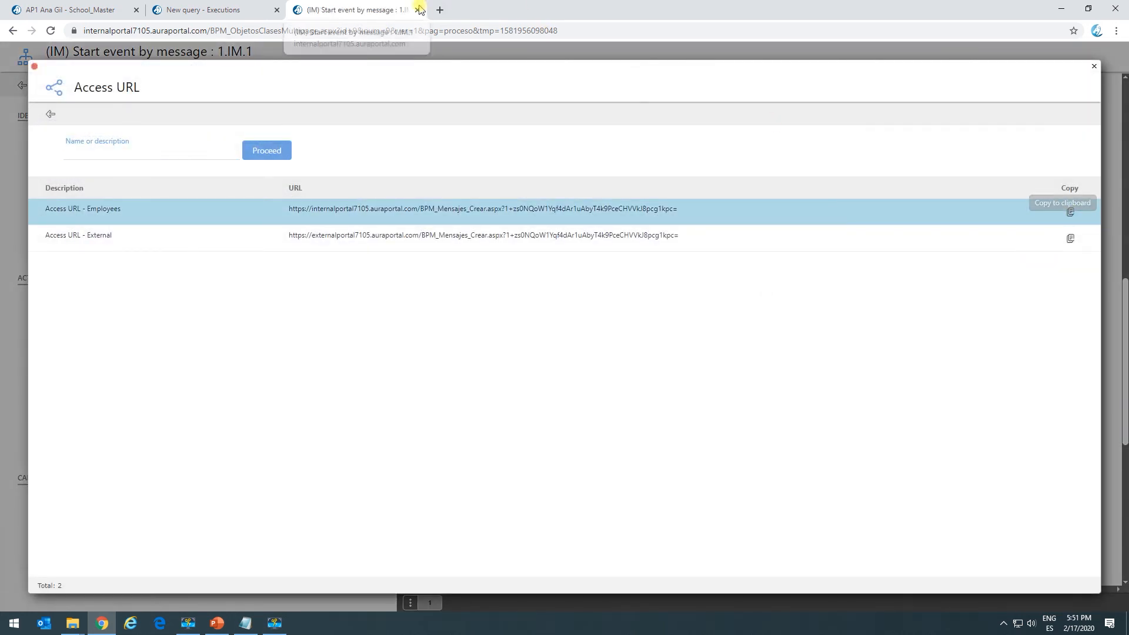
left_click(439, 10)
key("ctrl+v")
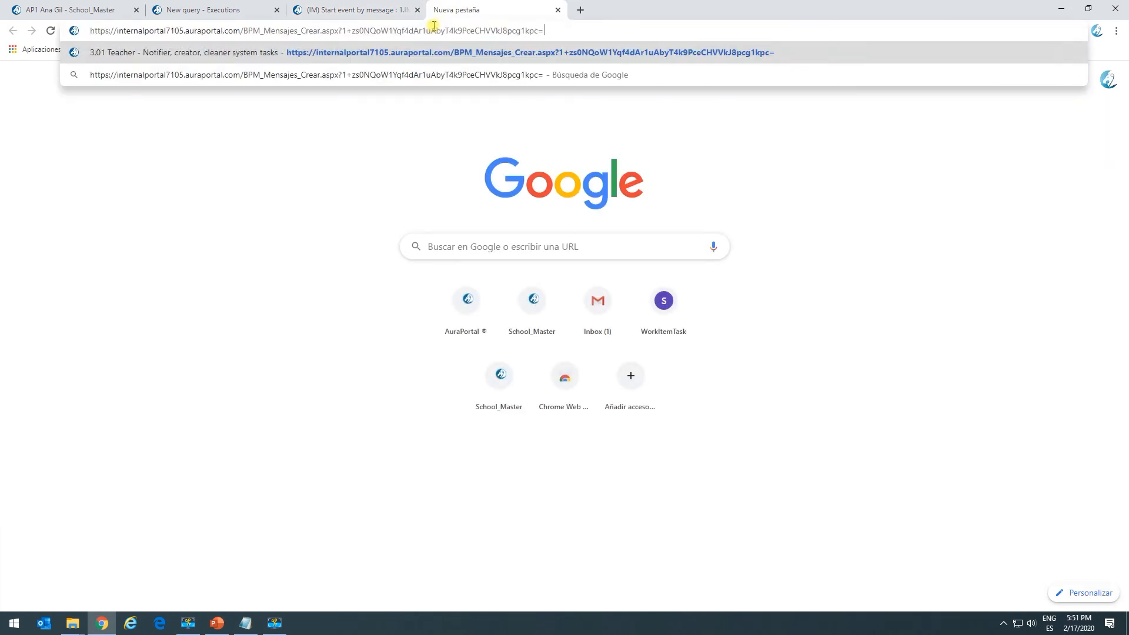
key("Return")
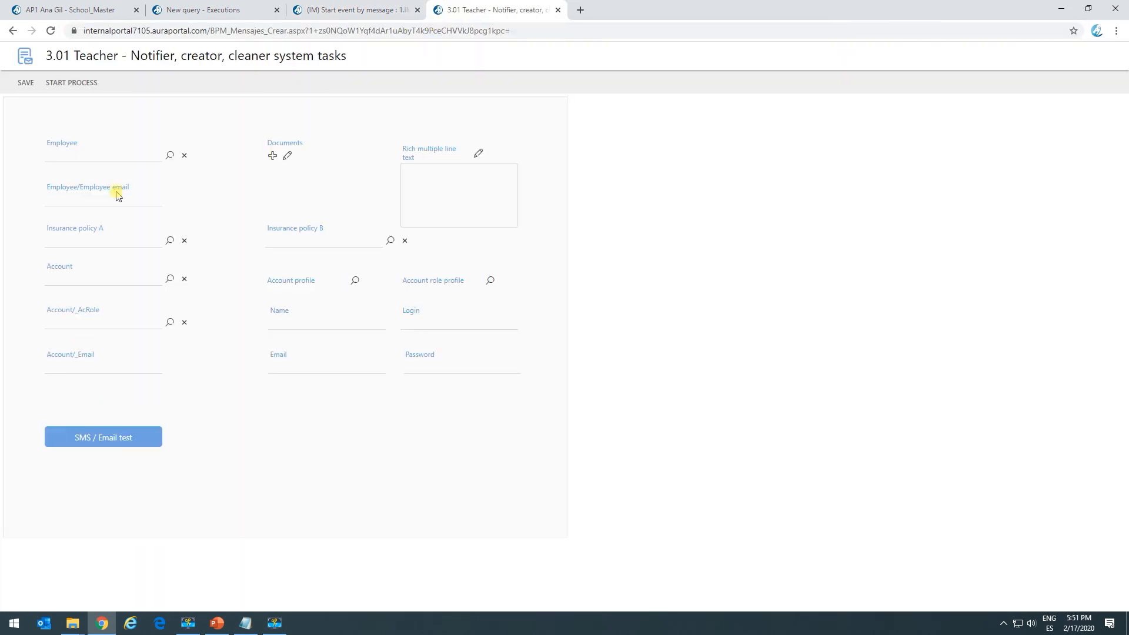
left_click(82, 83)
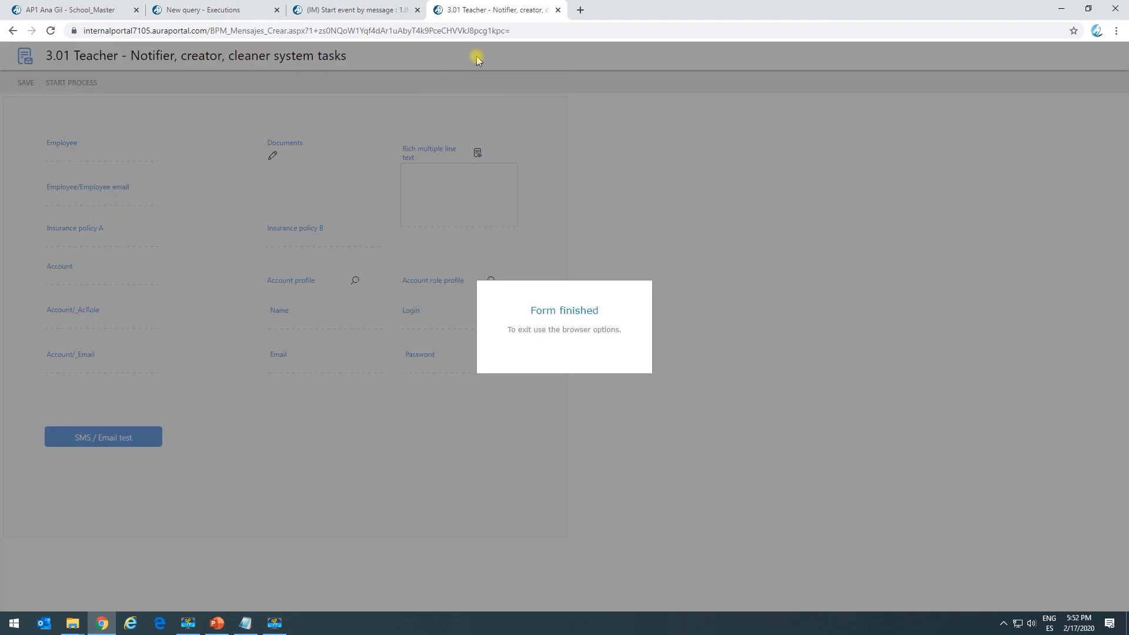
left_click(557, 10)
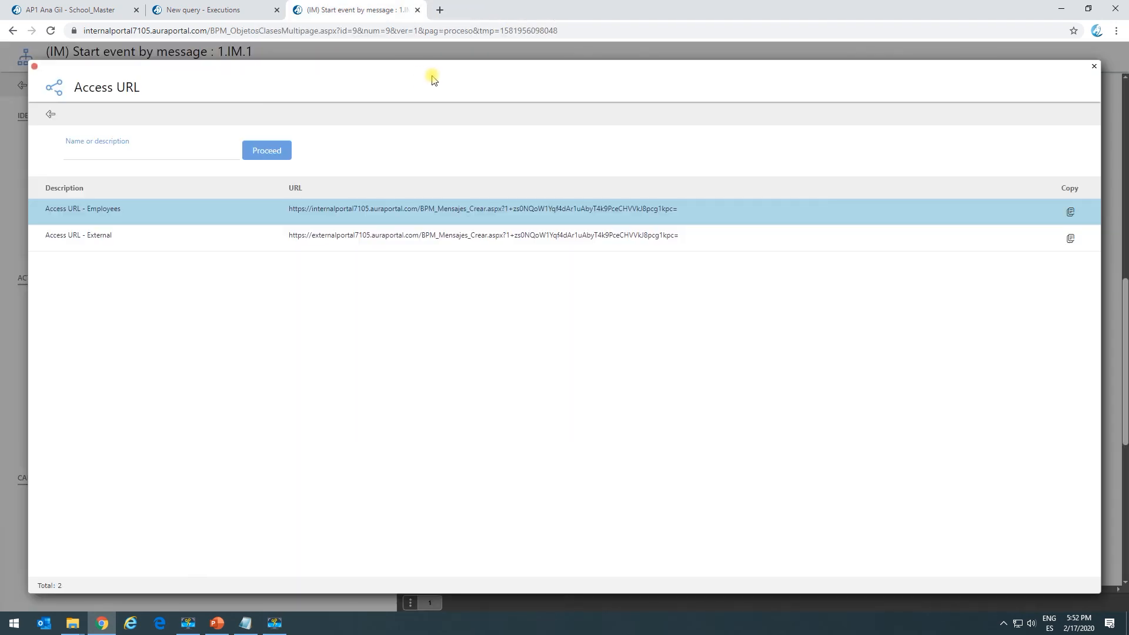
Refresh the Insurance policies record list to check whether the process created a copied element.
left_click(101, 11)
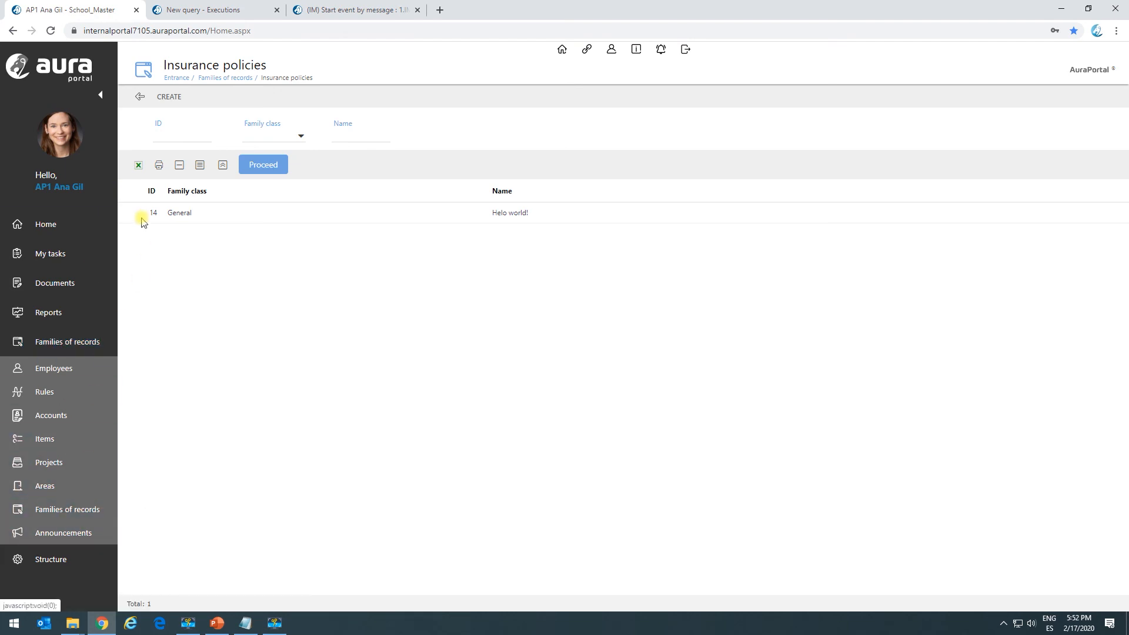
left_click_drag(187, 64, 254, 65)
left_click(260, 163)
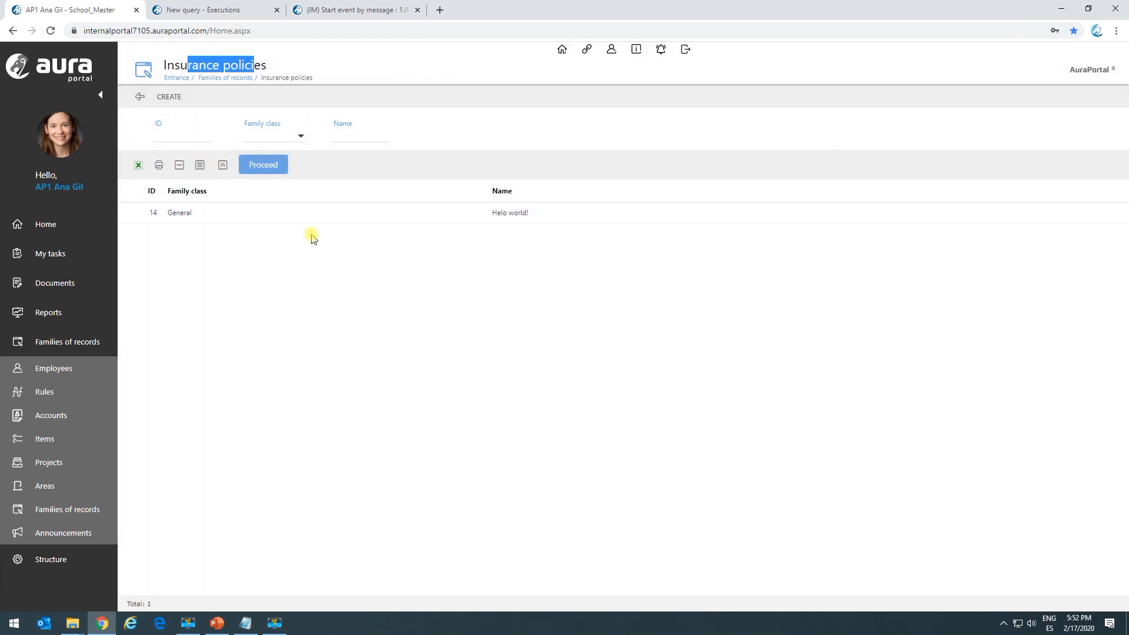
left_click(268, 167)
Close the access URL list, reopen the copy settings of system task TS.1 and examine the result code meanings.
left_click(350, 10)
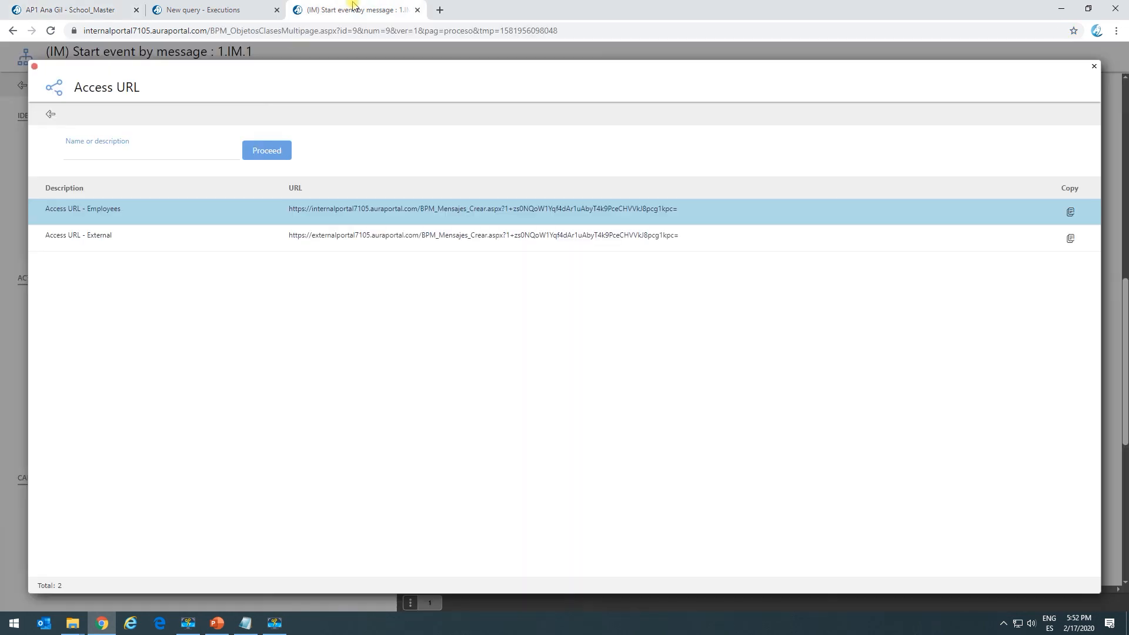
left_click(50, 113)
left_click(696, 318)
left_click(256, 386)
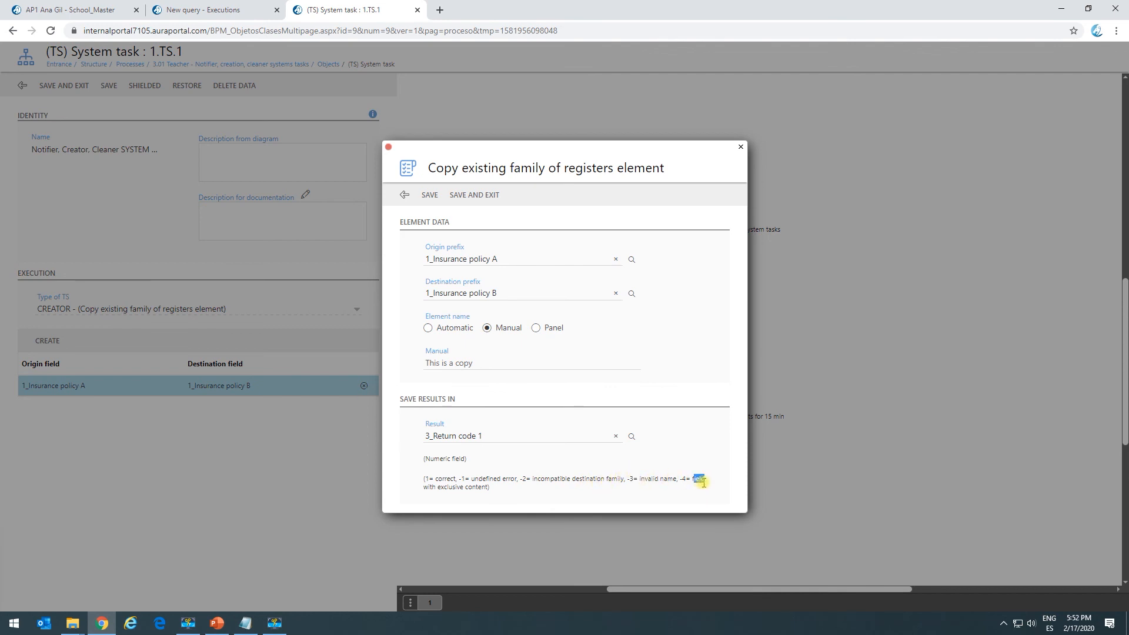
Examine the undefined error and incompatible destination family result codes in the copy settings.
left_click(668, 487)
left_click_drag(452, 480, 537, 475)
left_click(526, 479)
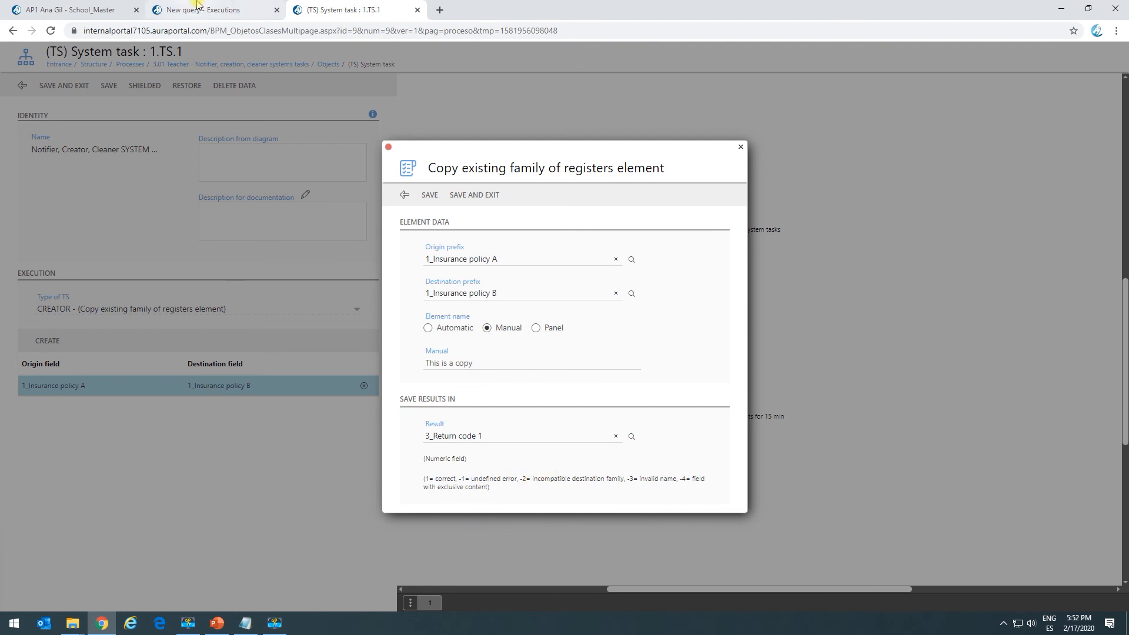
Refresh the process executions query and open the execution dashboard of process ATS-9.1_18.
left_click(197, 6)
left_click(86, 162)
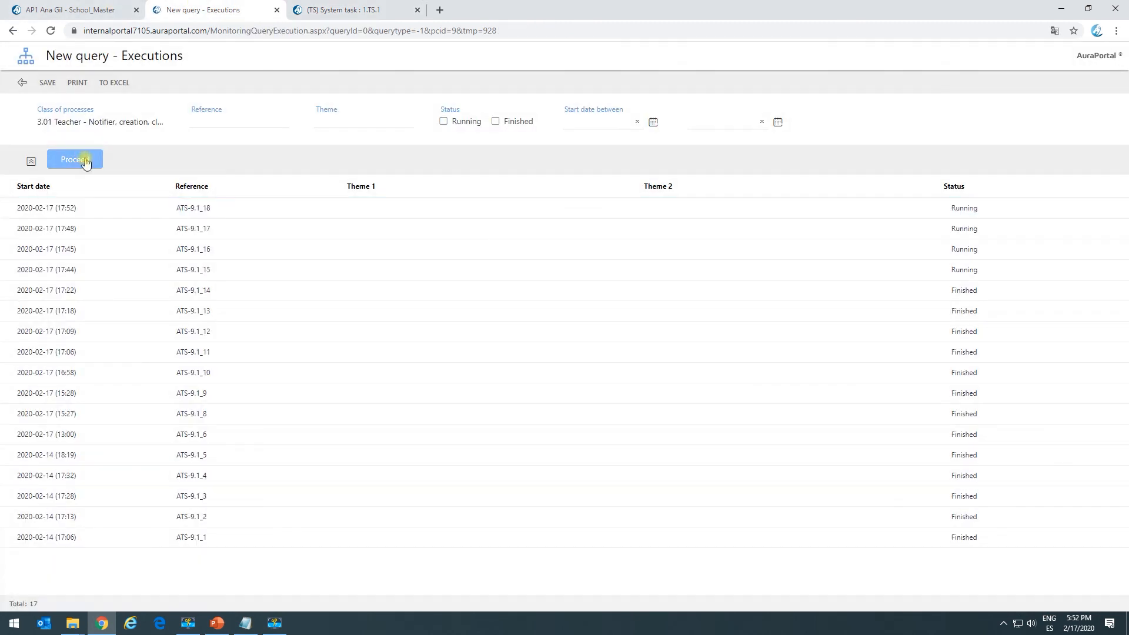
left_click(196, 215)
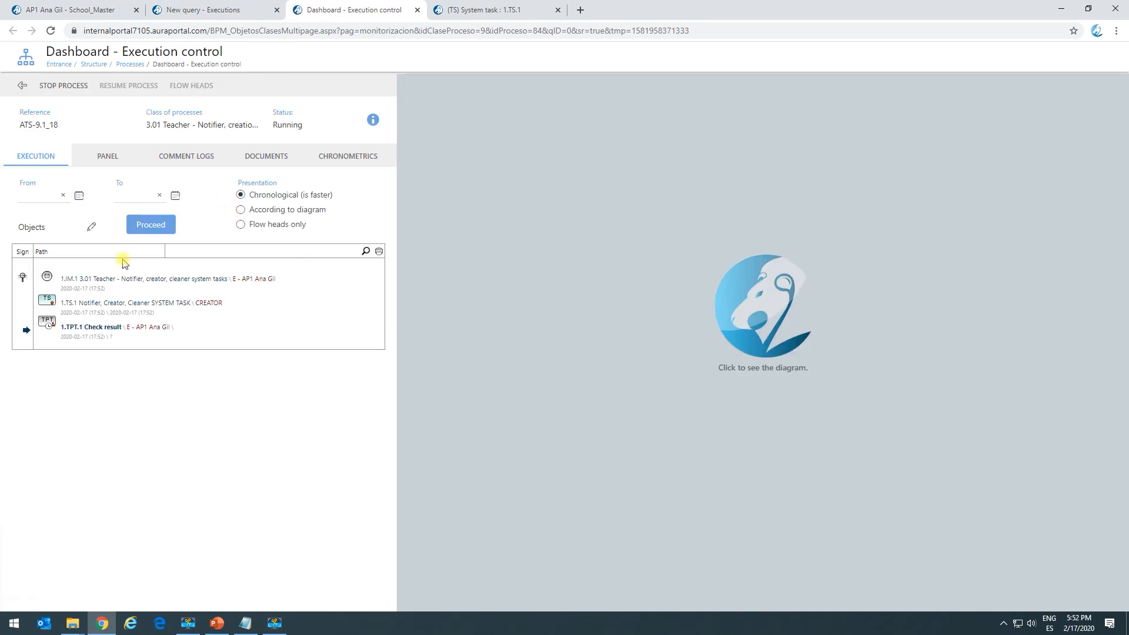
Review the panel field values of process ATS-9.1_18, including both Insurance policy fields, and close its dashboard.
left_click(116, 157)
left_click(154, 227)
left_click(154, 227)
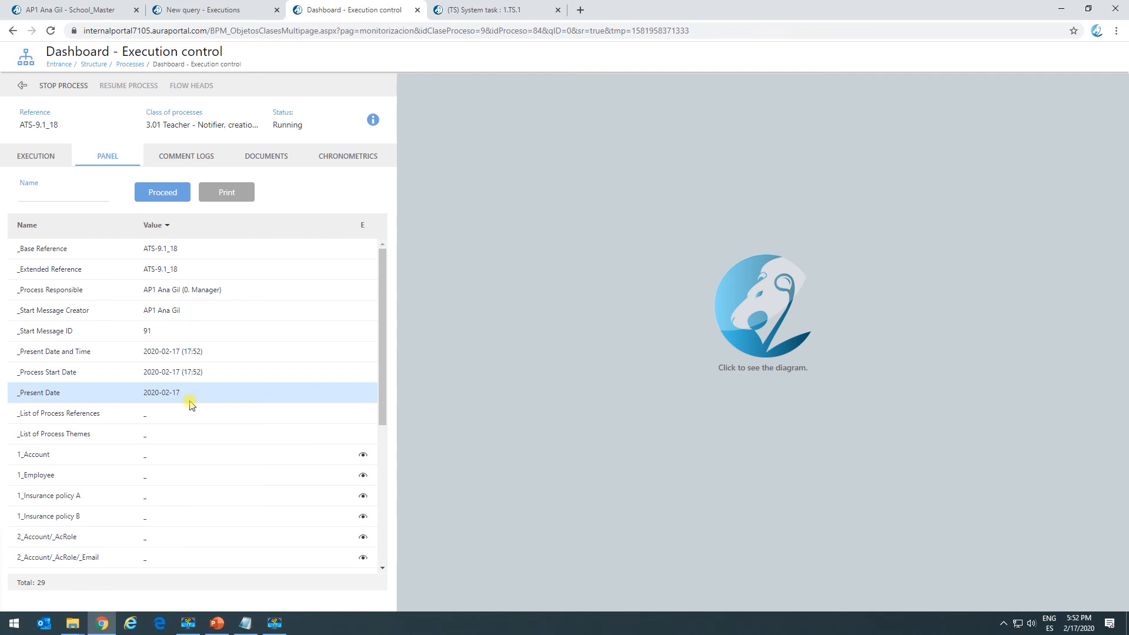
scroll(257, 446, "down", 4)
scroll(255, 444, "up", 4)
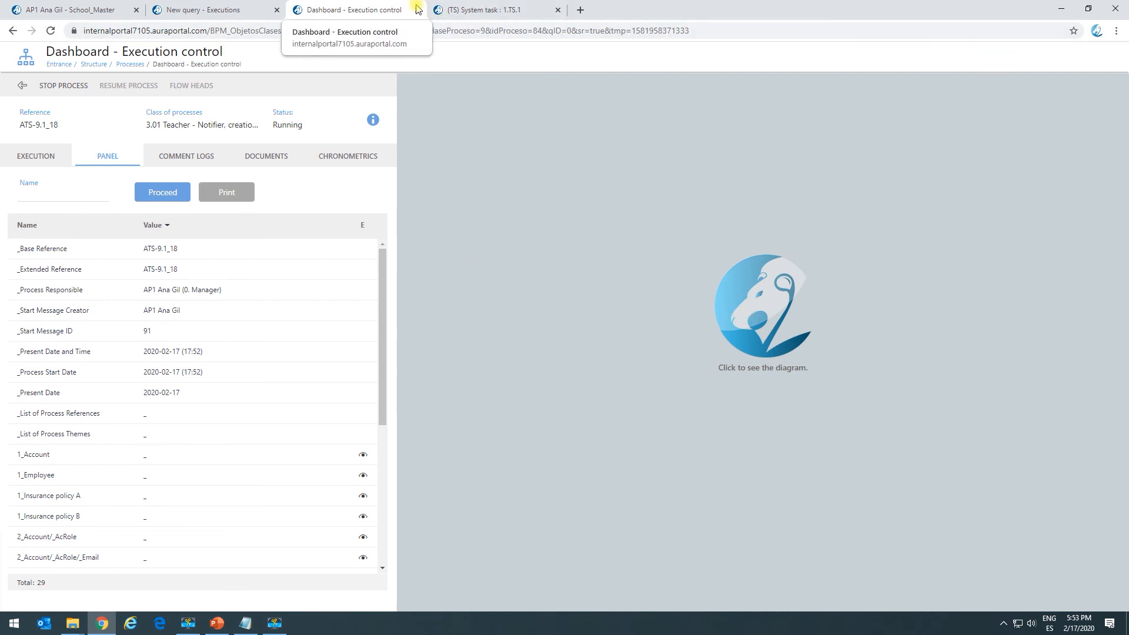
left_click(417, 11)
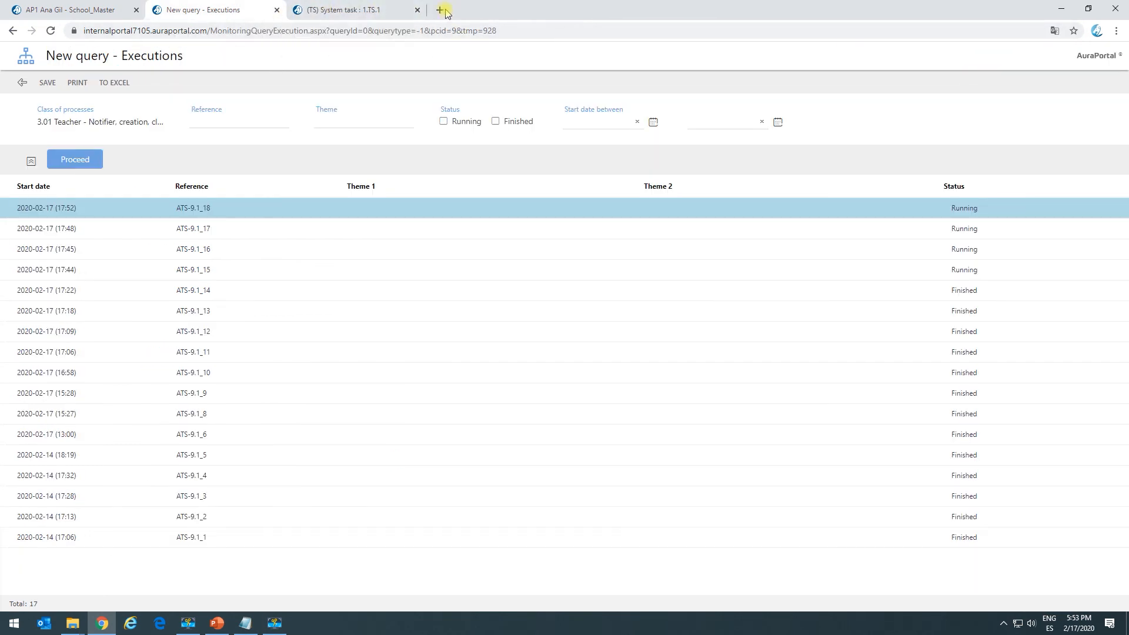
Start the process from its access URL in a new browser tab with Insurance policy A set to "Helo world!", and close that tab.
left_click(440, 10)
key("Return")
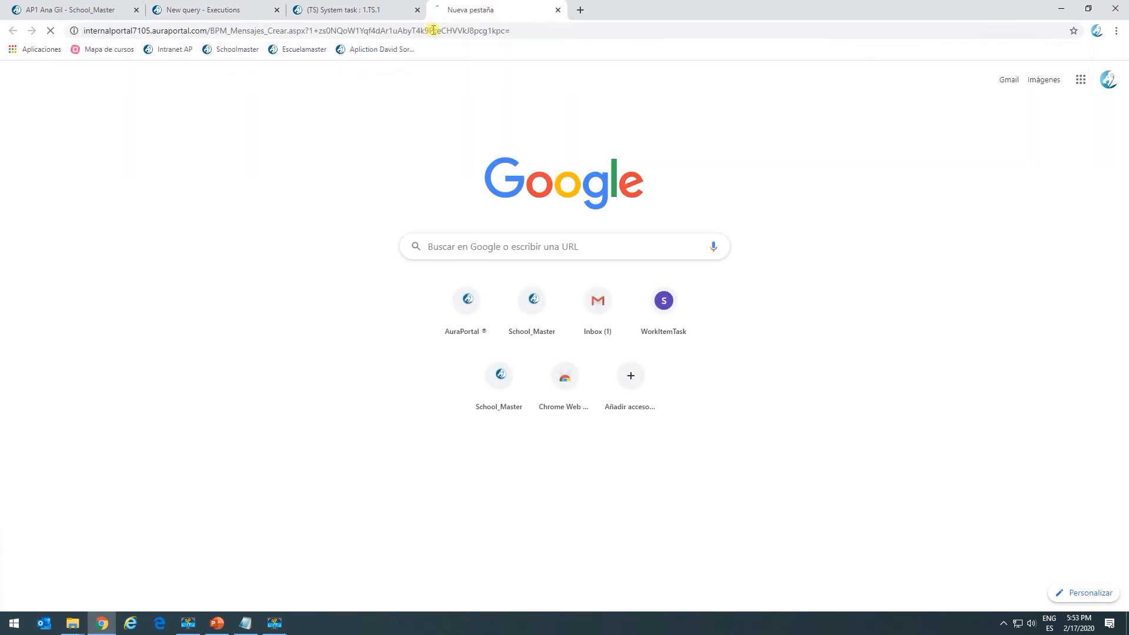
left_click(170, 241)
left_click(185, 182)
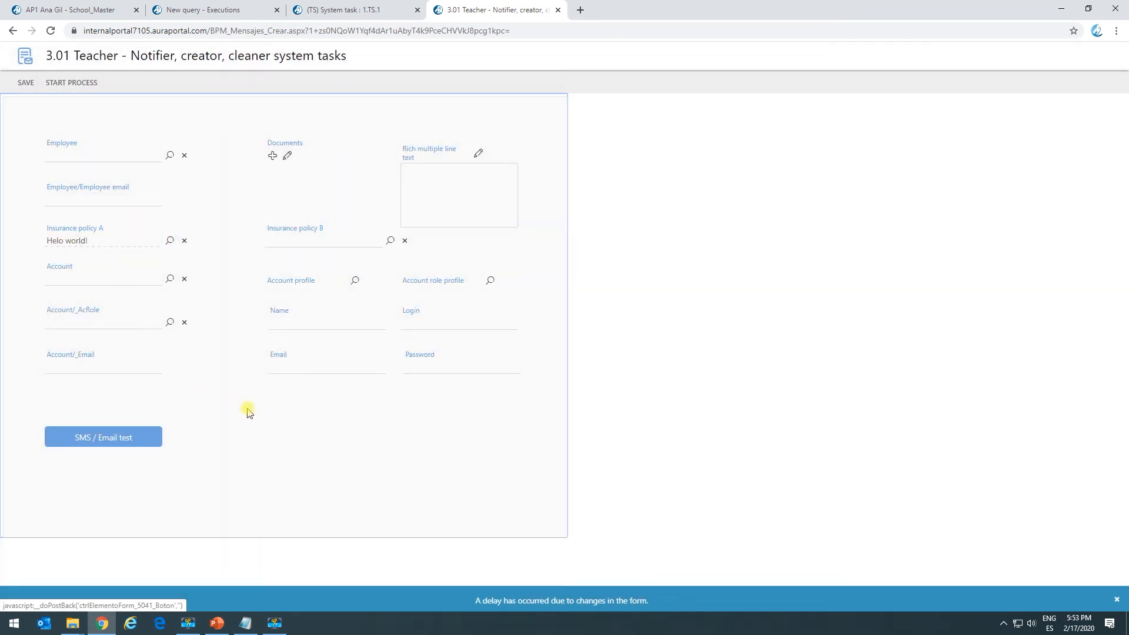
left_click(66, 87)
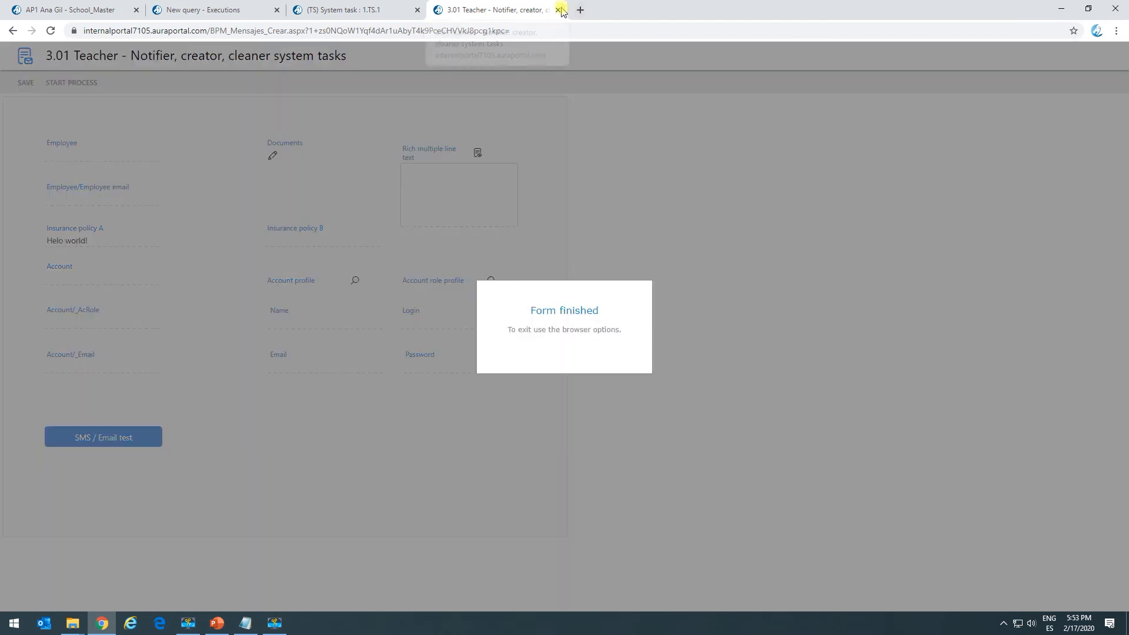
left_click(558, 10)
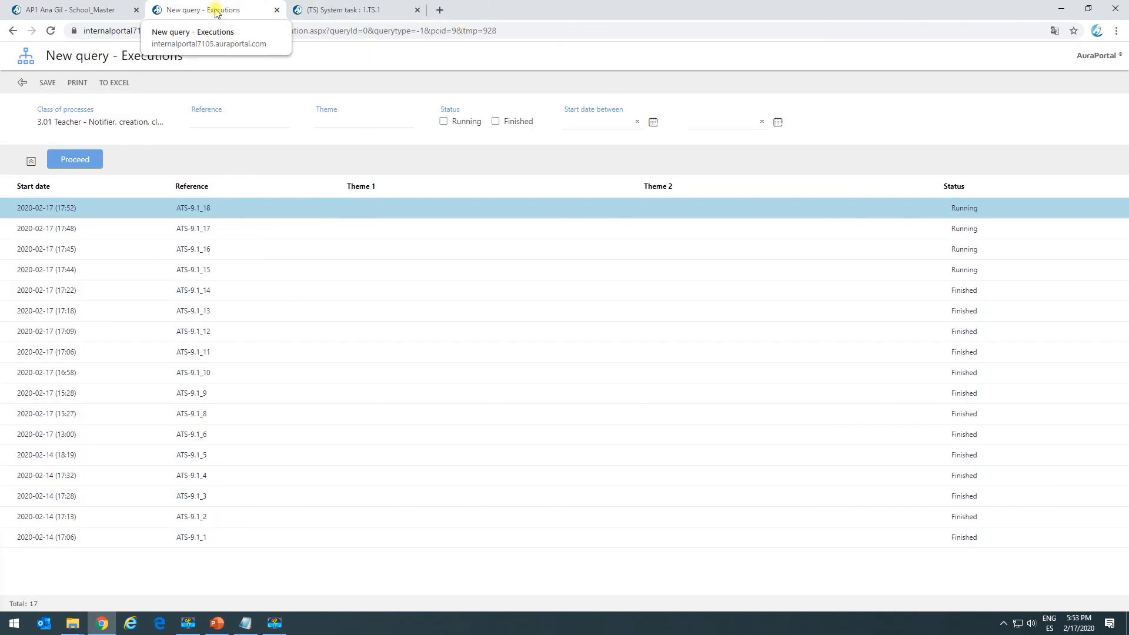
Refresh the Insurance policies record list to look for the copied element "This is a copy".
left_click(77, 10)
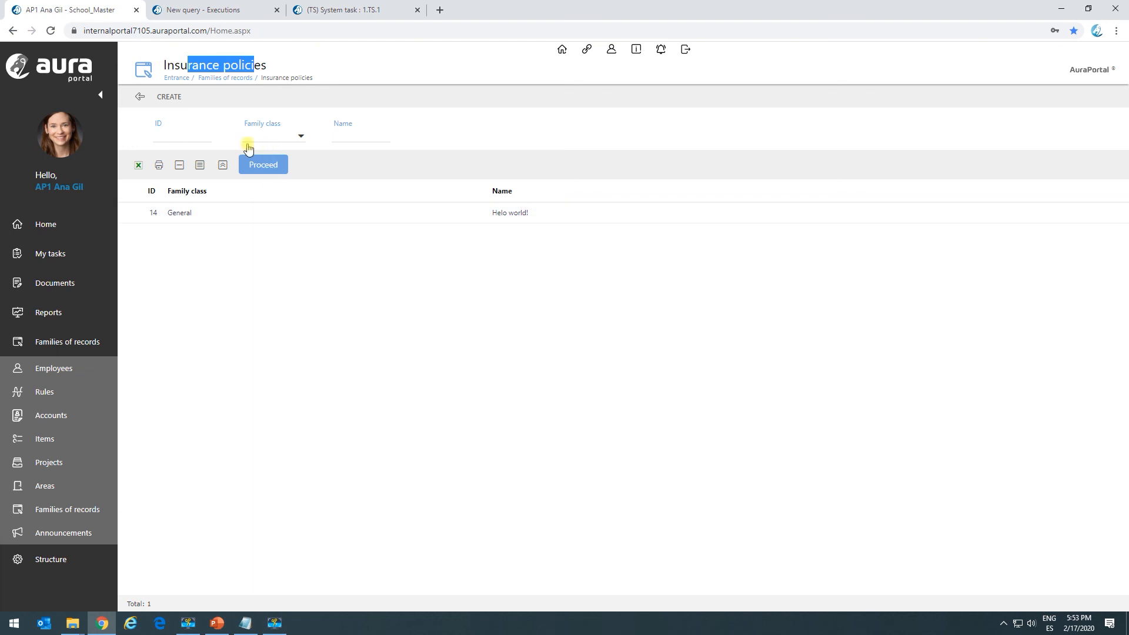
left_click(241, 66)
left_click(273, 167)
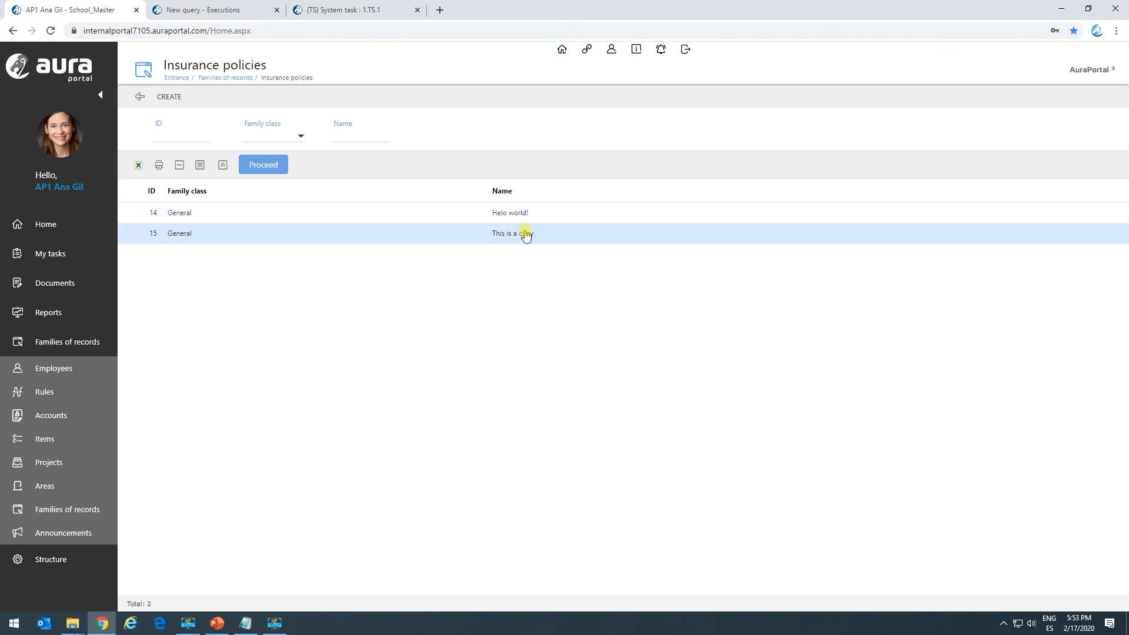
Open the Check result task of process ATS-9.1_19 from My tasks and check the Return code 1 value.
left_click(69, 255)
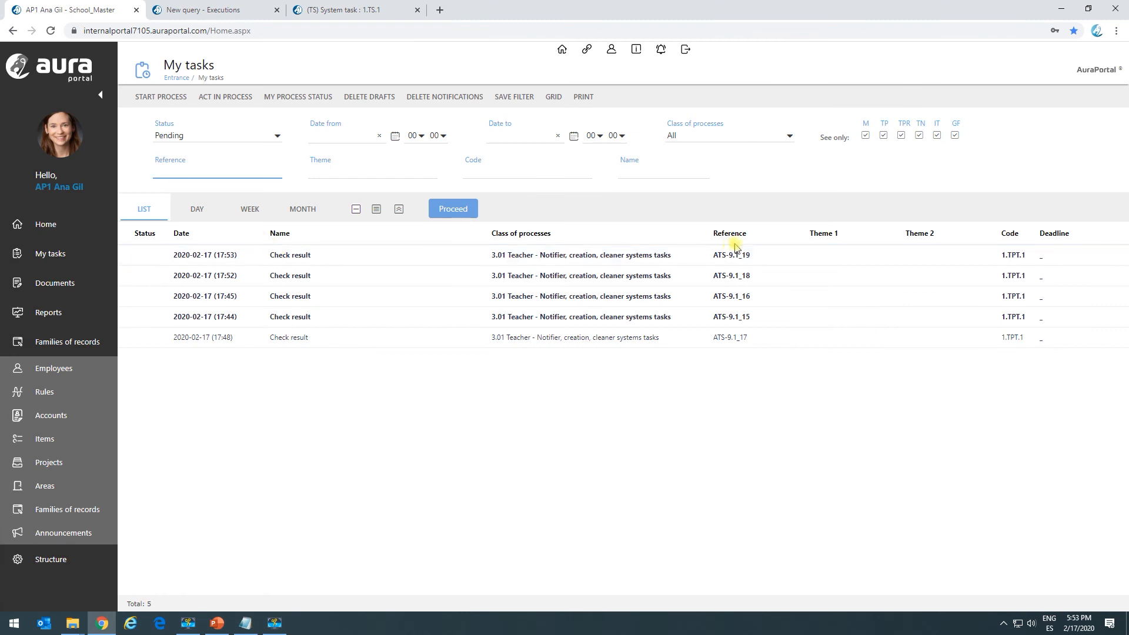
left_click(752, 261)
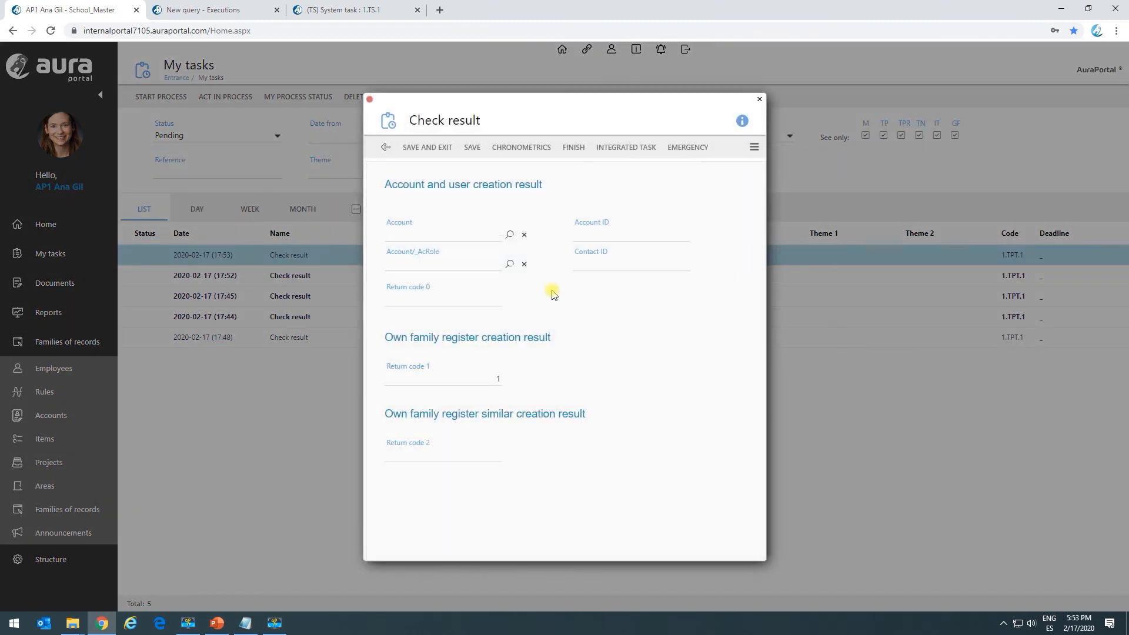
left_click_drag(425, 381, 501, 380)
Return to system task TS.1 and close its copy existing family of registers element settings.
left_click(357, 8)
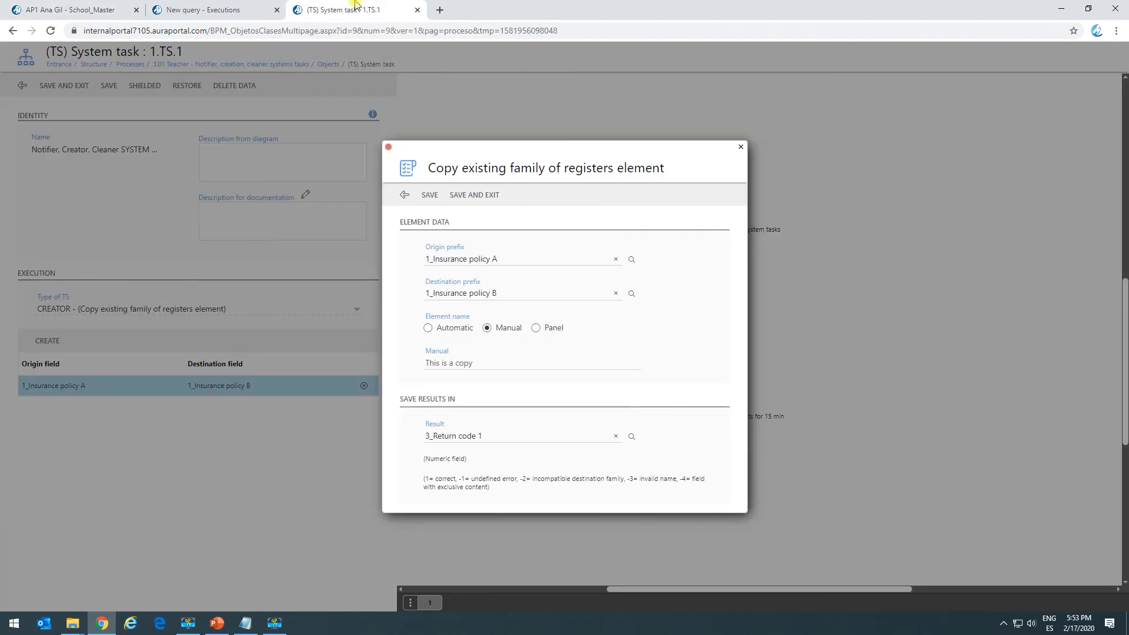
left_click(388, 148)
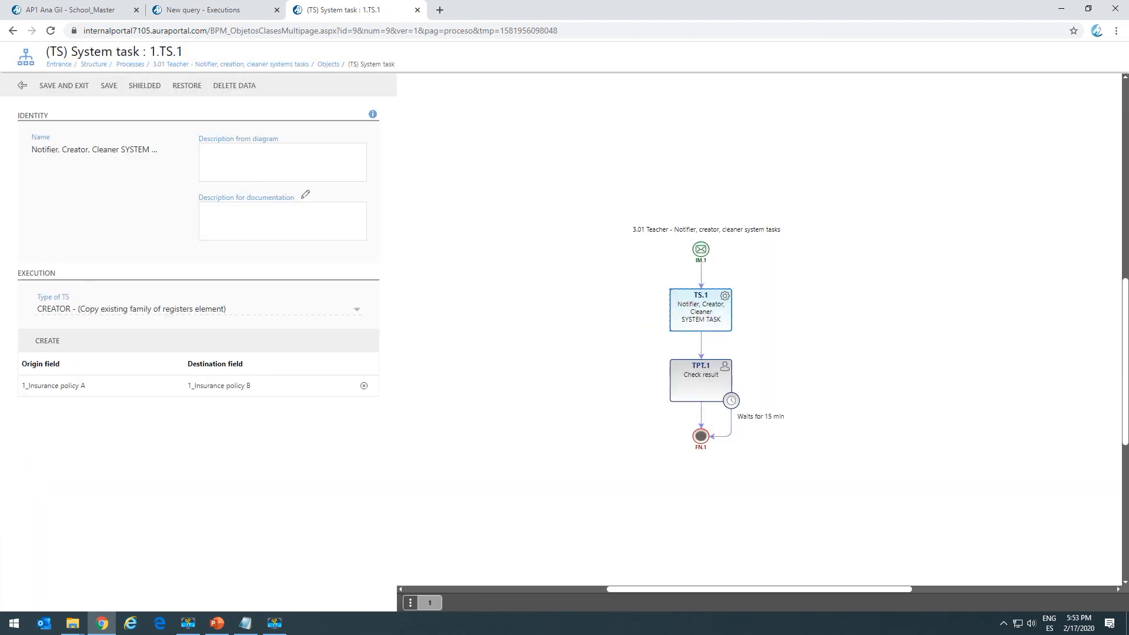